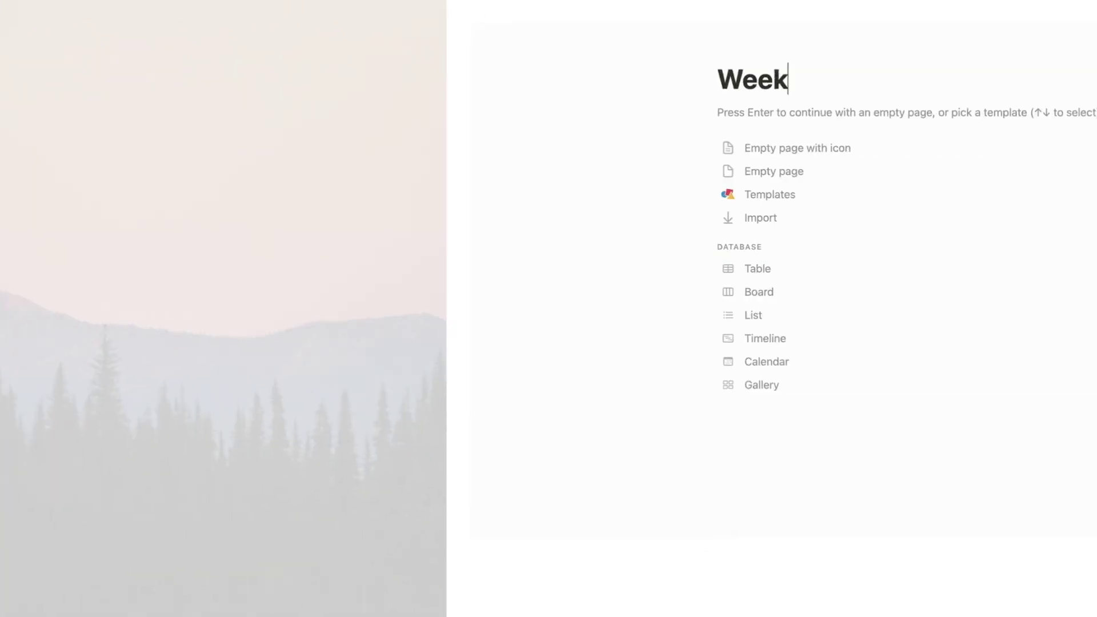
{"action": "type", "text": "ly Planner"}
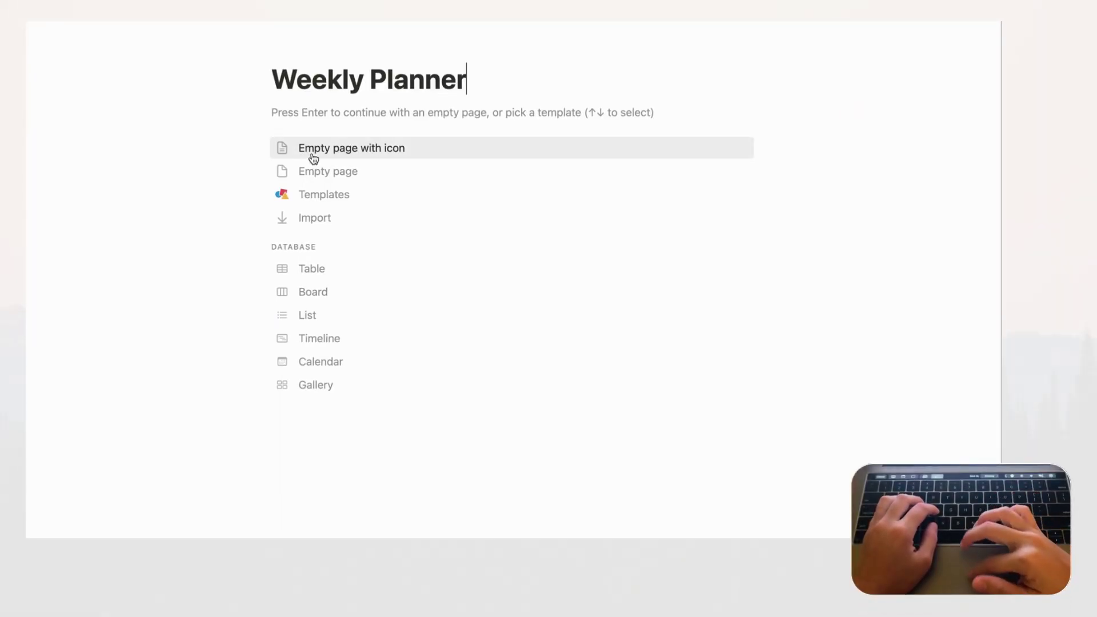
Choose Empty page for Weekly Planner and switch on Small text and Full width
{"action": "left_click", "coordinate": [344, 171]}
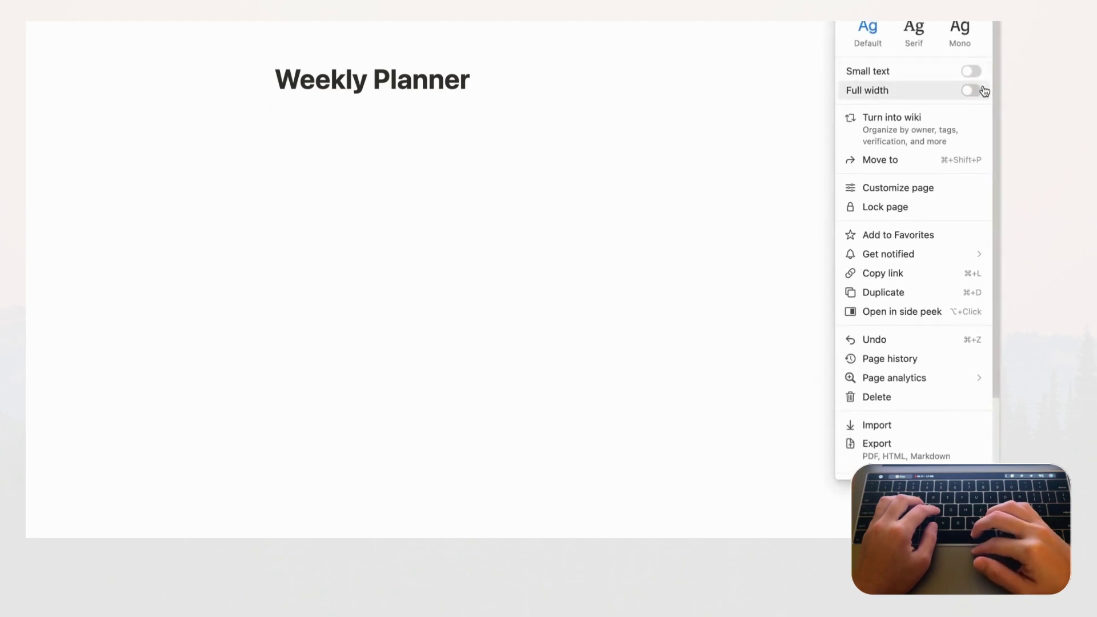
{"action": "left_click", "coordinate": [972, 71]}
{"action": "left_click", "coordinate": [972, 91]}
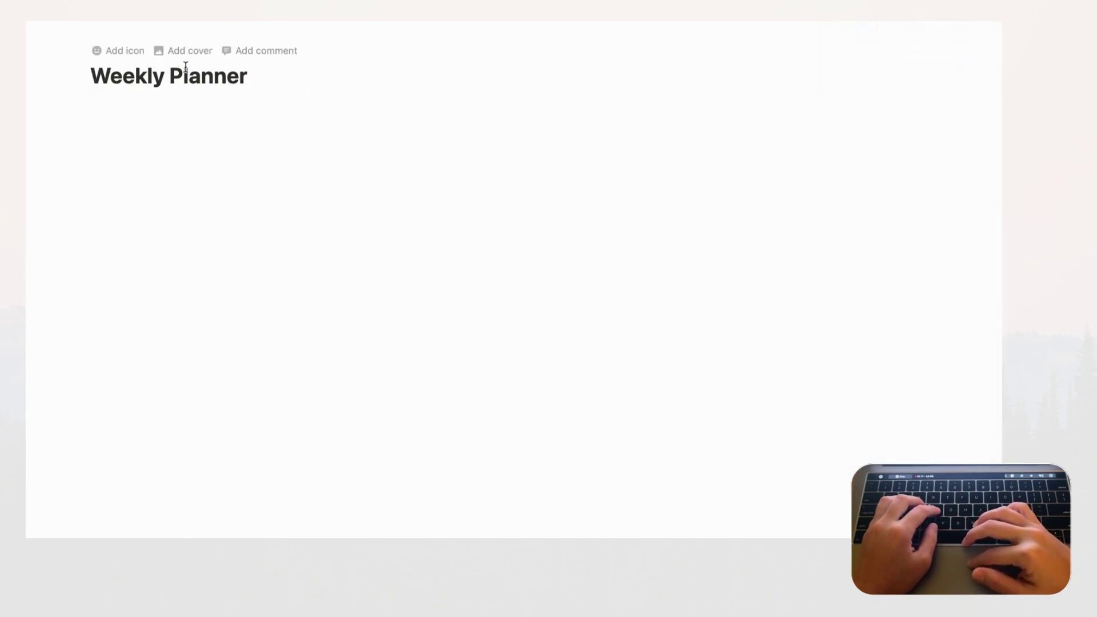
Add the Unsplash 'minimalist' mountain photo as cover, repositioned to show more sky
{"action": "left_click", "coordinate": [190, 53]}
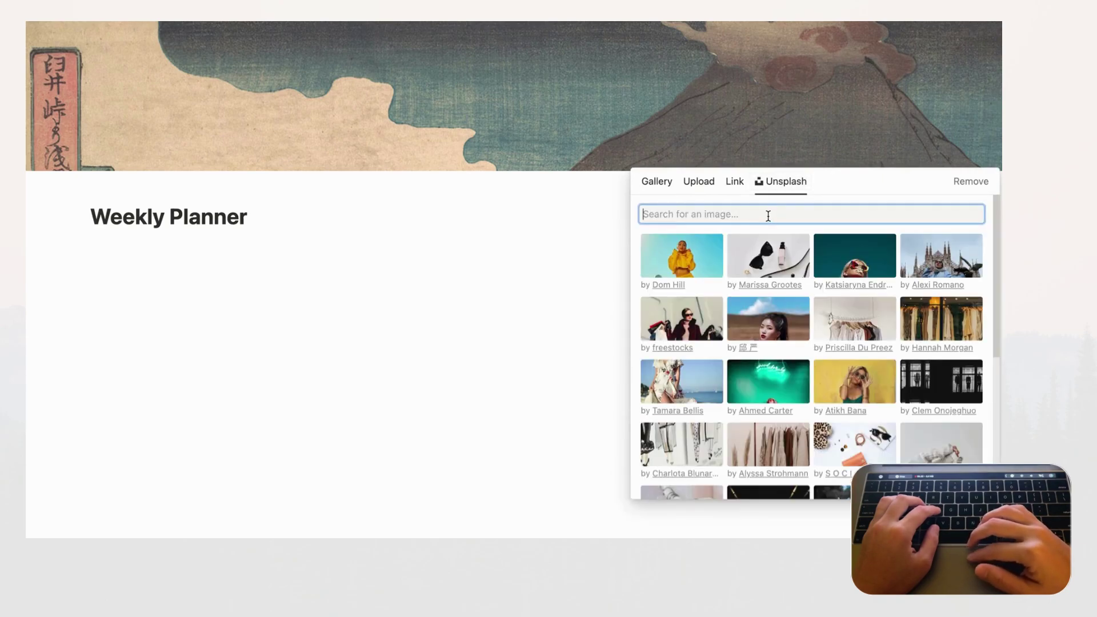
{"action": "type", "text": "minim"}
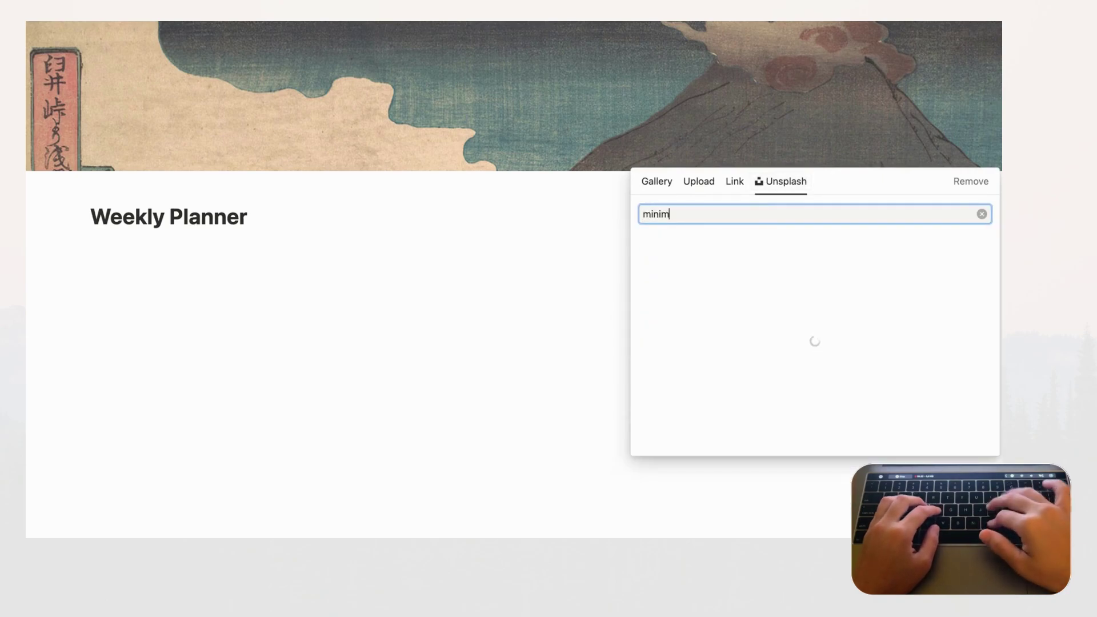
{"action": "type", "text": "alist"}
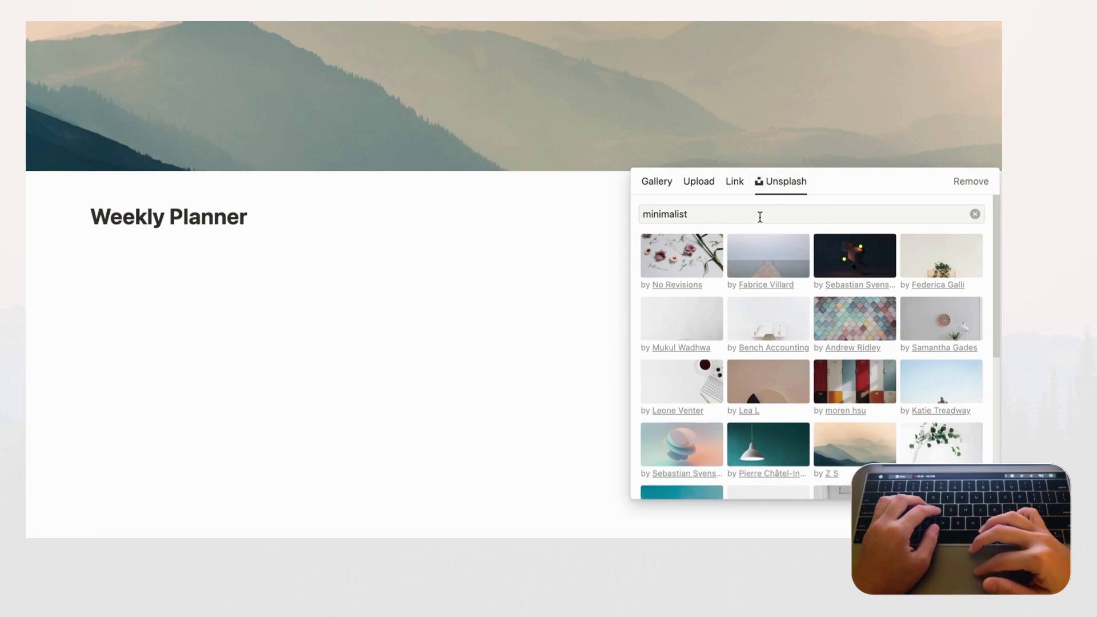
{"action": "left_click", "coordinate": [693, 138]}
{"action": "mouse_move", "coordinate": [514, 94]}
{"action": "left_click", "coordinate": [911, 157]}
{"action": "left_click_drag", "start_coordinate": [879, 140], "coordinate": [842, 219]}
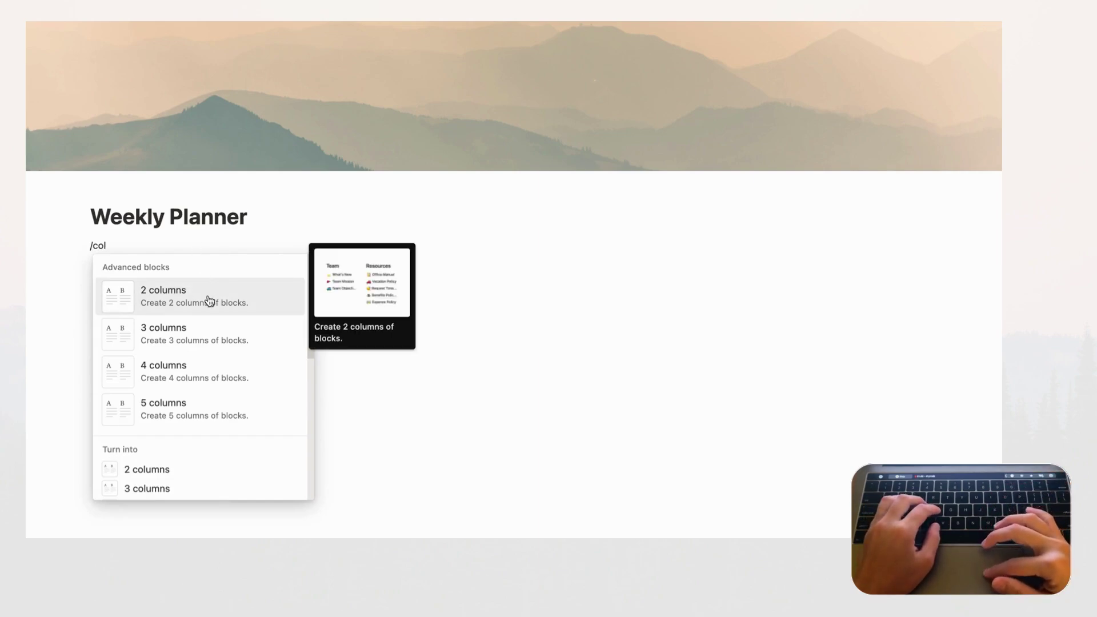
Insert a 2-column block with 'Weekly plan' on the left and 'Monthly Calendar' on the right
{"action": "left_click", "coordinate": [190, 303]}
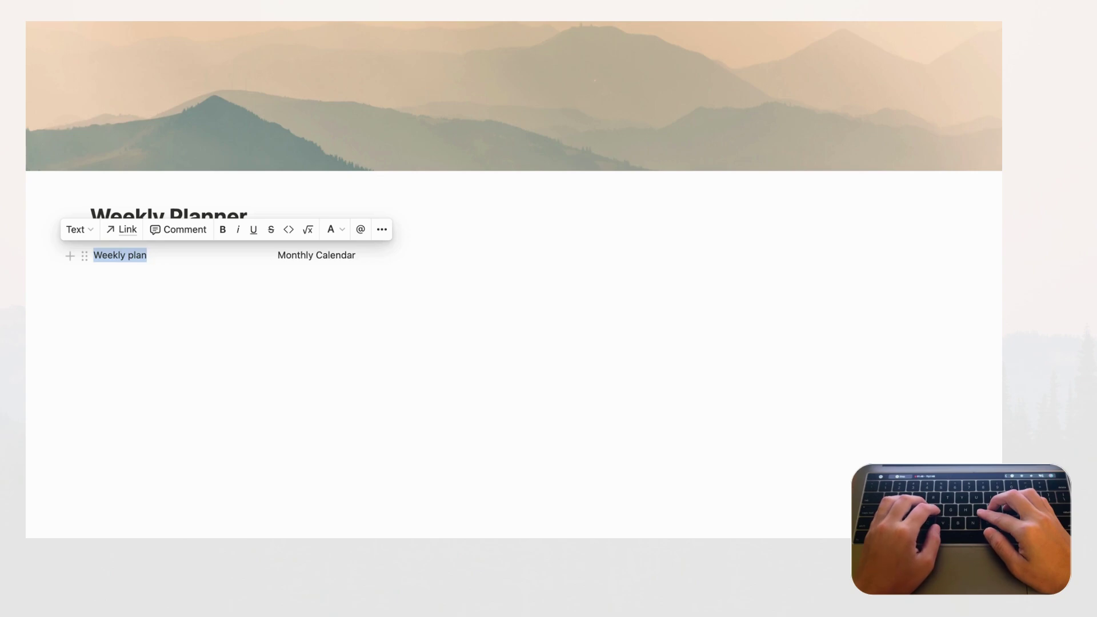
{"action": "type", "text": "/list"}
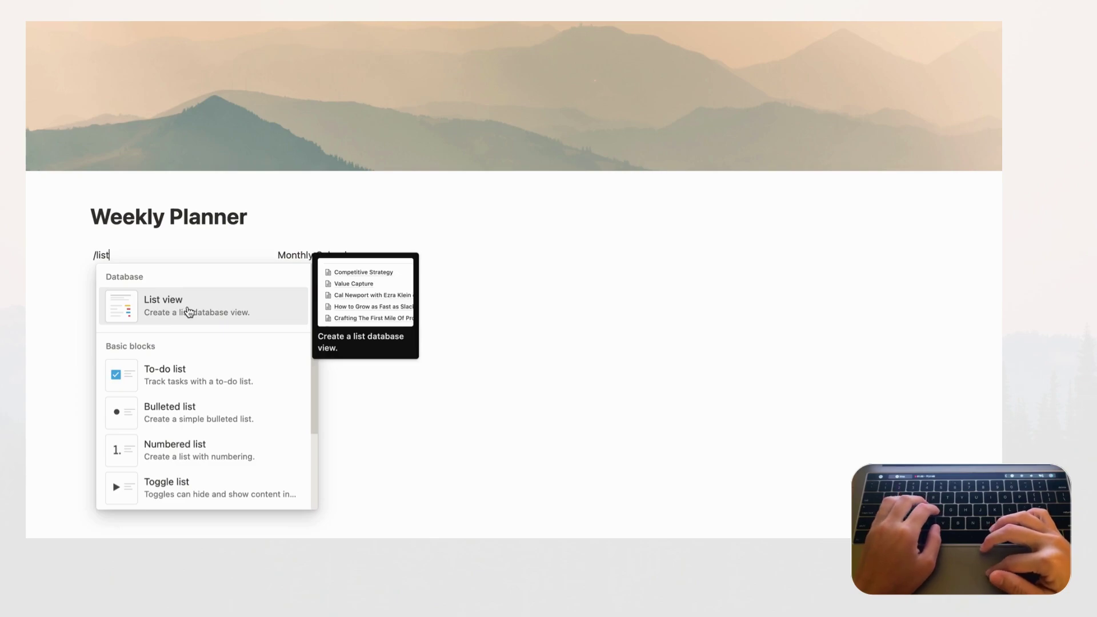
Swap 'Weekly plan' for a new List-view database and delete the 'Monthly Calendar' text
{"action": "left_click", "coordinate": [189, 311]}
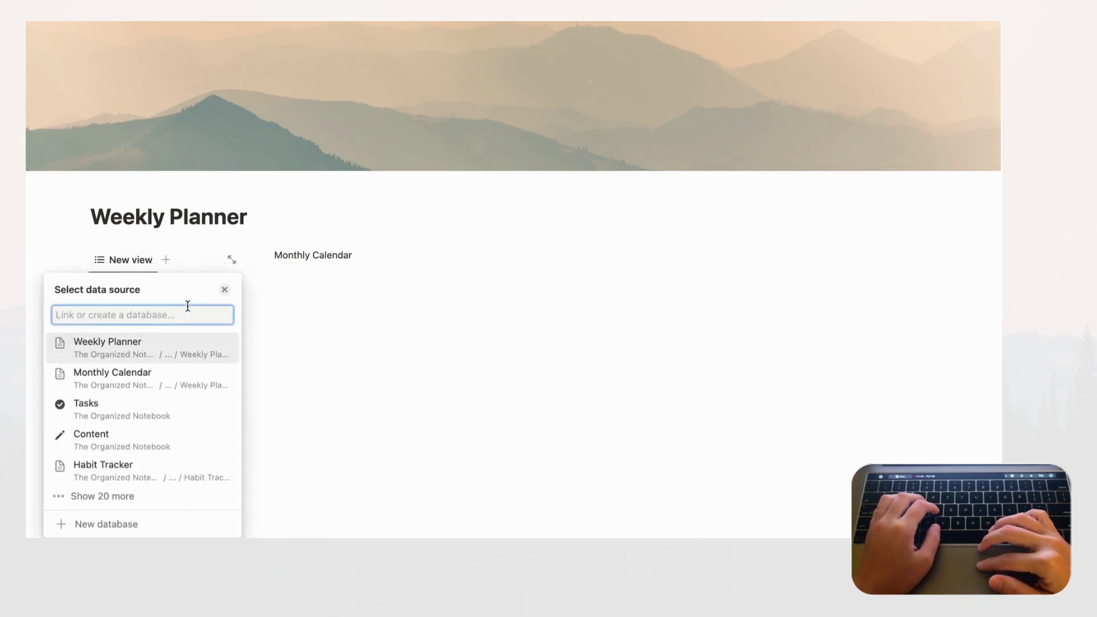
{"action": "left_click", "coordinate": [125, 528]}
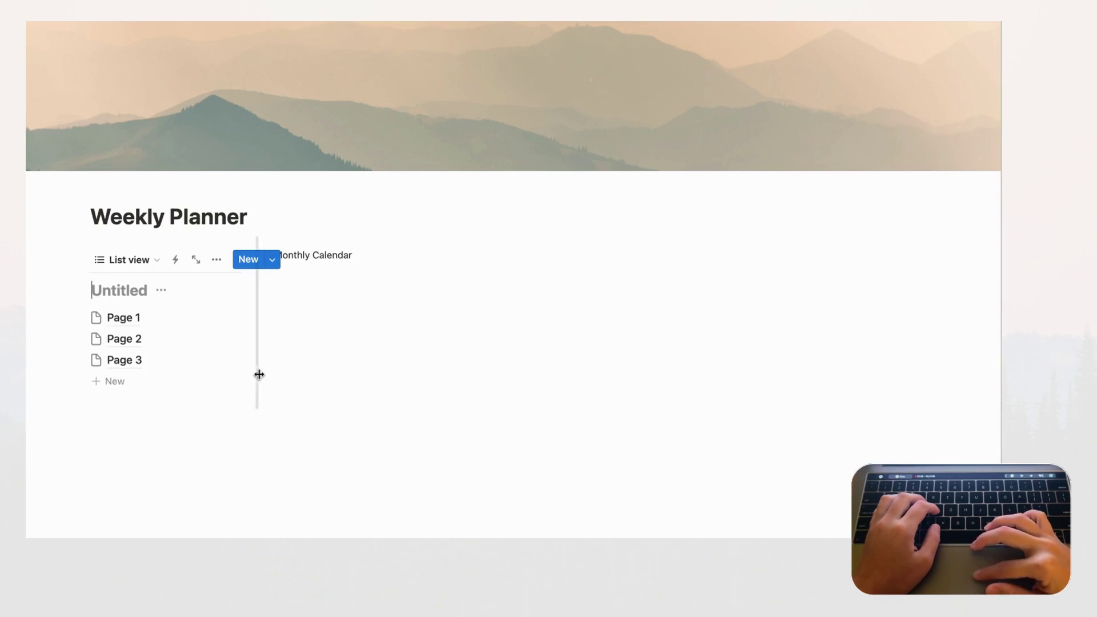
{"action": "double_click", "coordinate": [342, 255]}
{"action": "triple_click", "coordinate": [342, 255]}
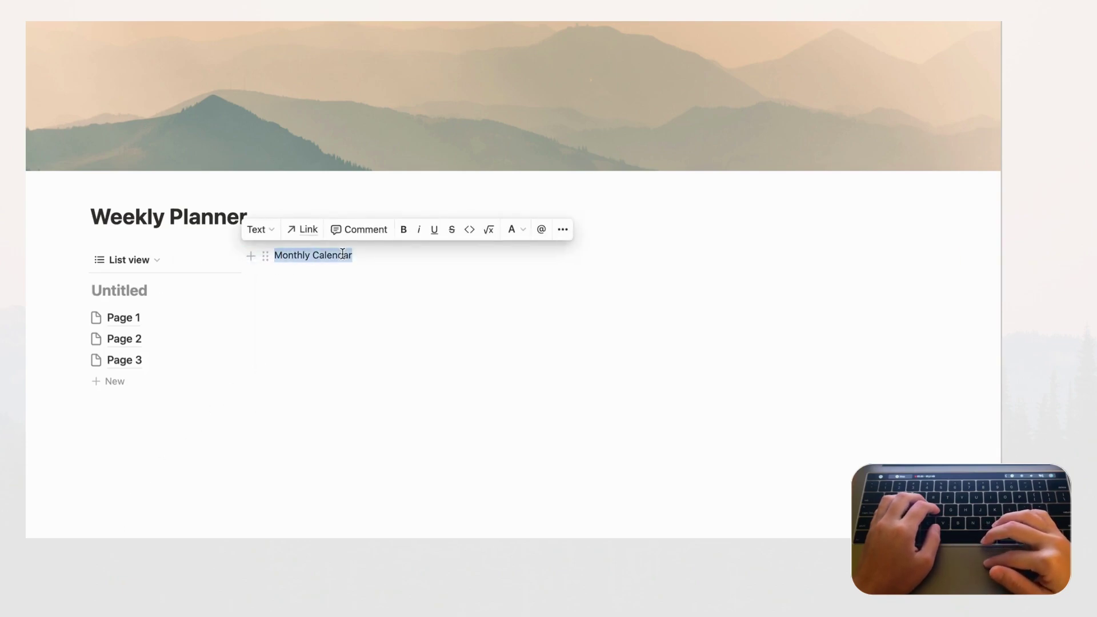
{"action": "key", "text": "BackSpace"}
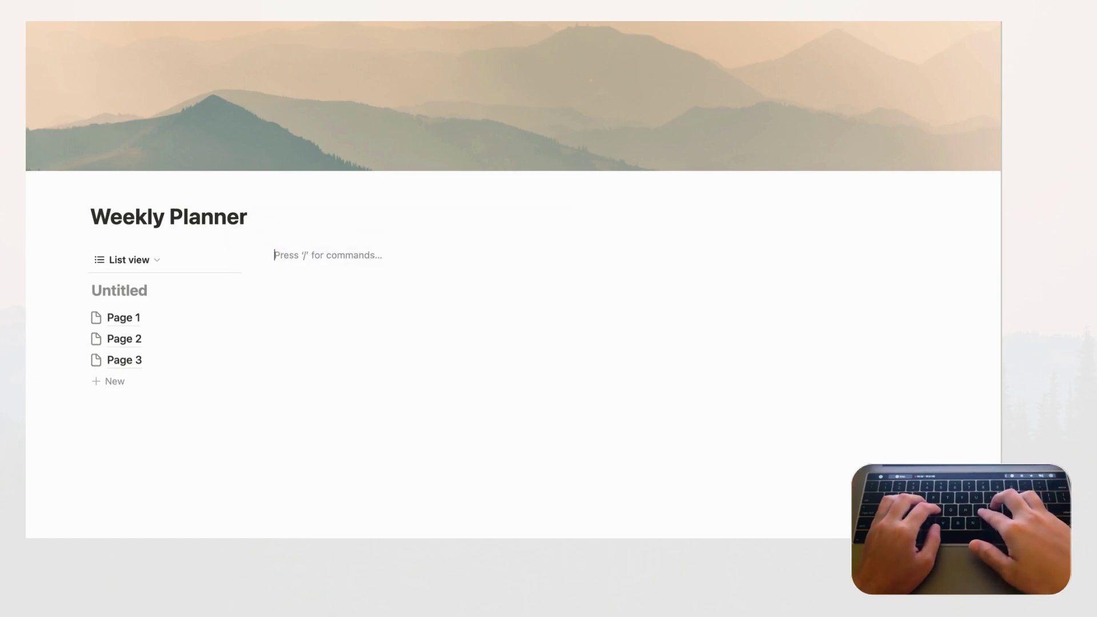
{"action": "type", "text": "/ca"}
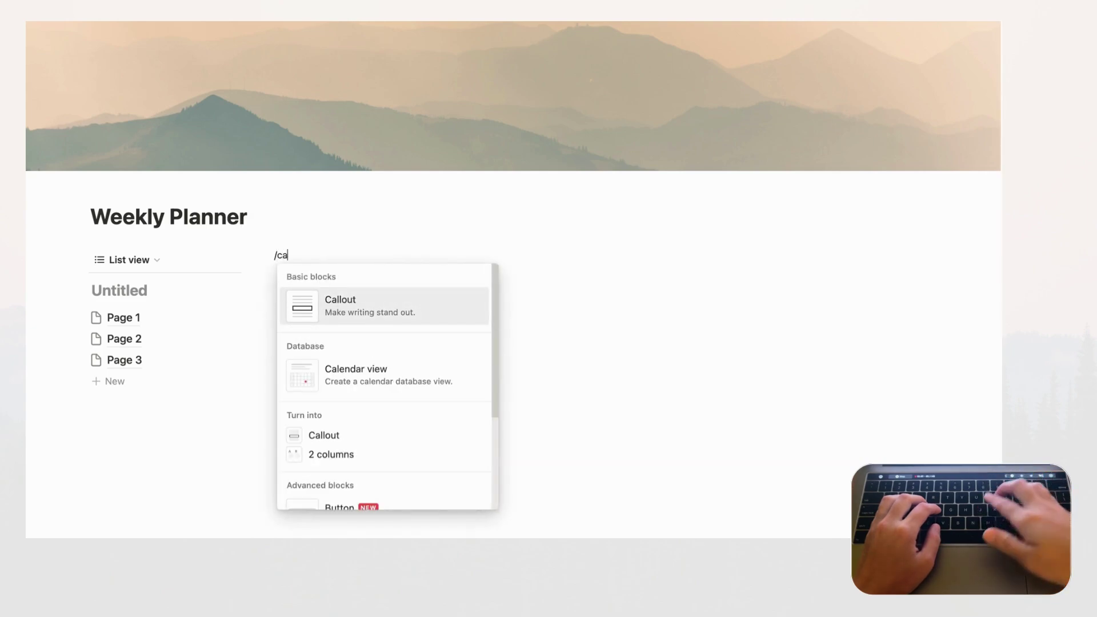
{"action": "type", "text": "lend"}
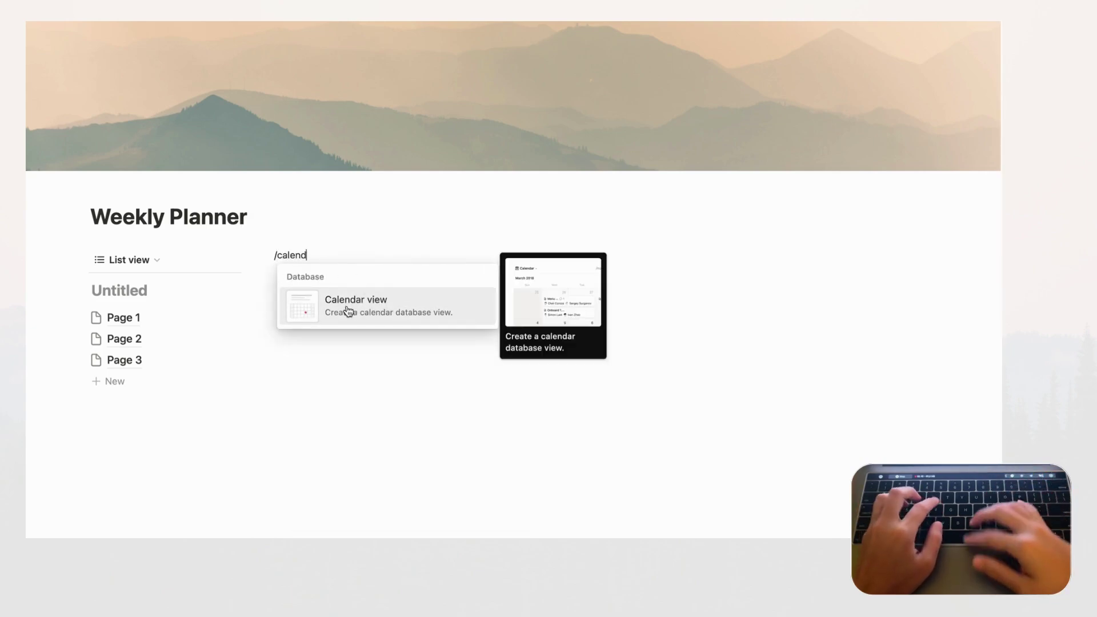
Insert a Calendar view with a new database, showing September 2023, in the right column
{"action": "left_click", "coordinate": [391, 316]}
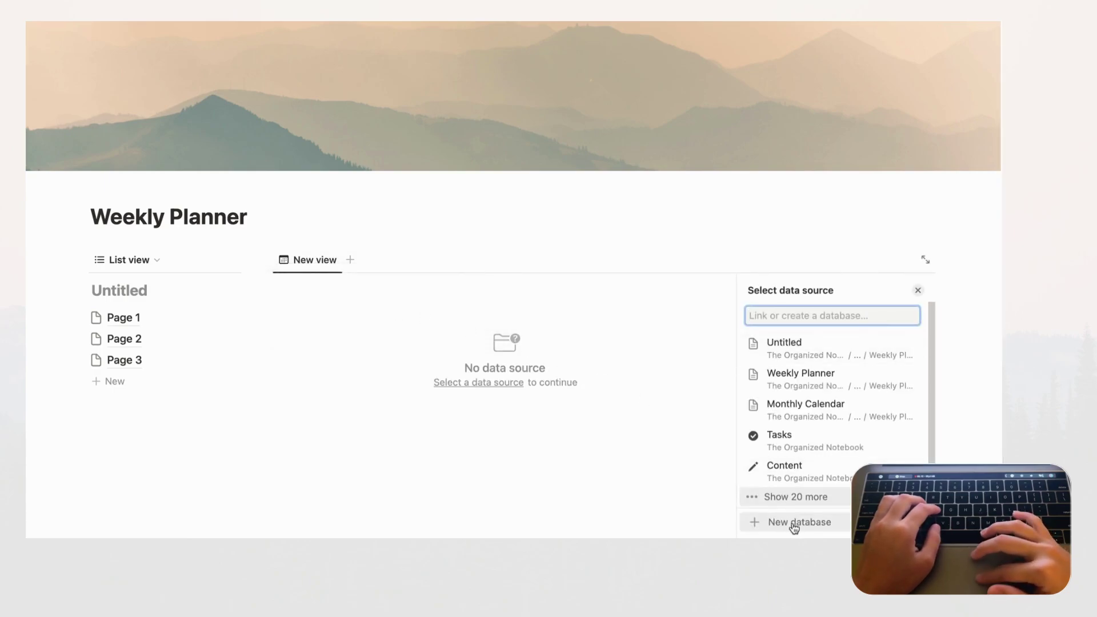
{"action": "left_click", "coordinate": [793, 522]}
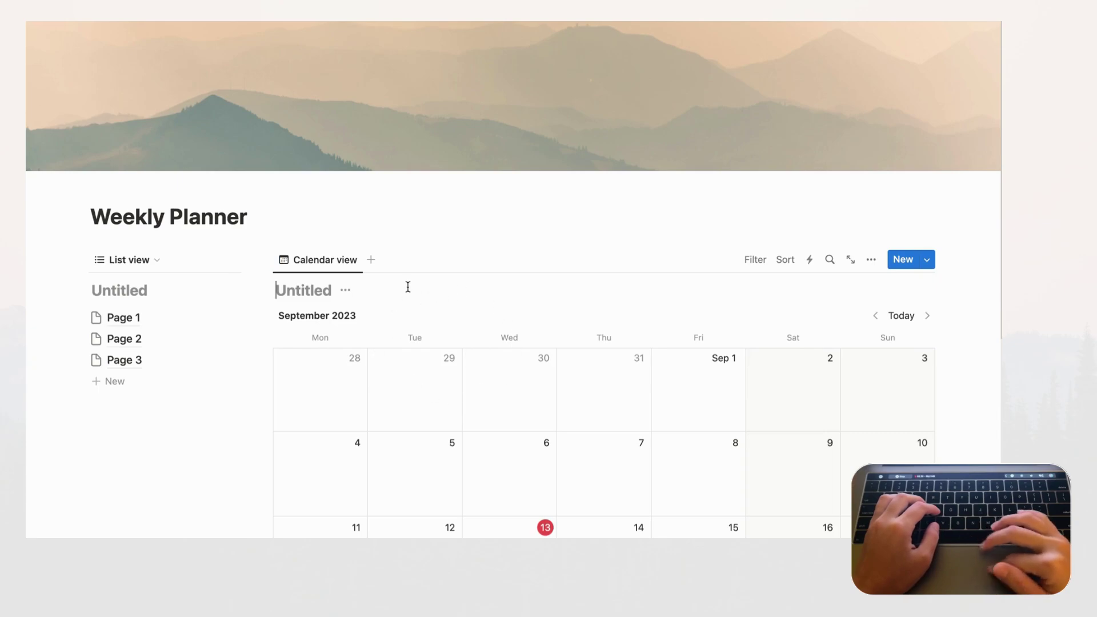
{"action": "mouse_move", "coordinate": [415, 390]}
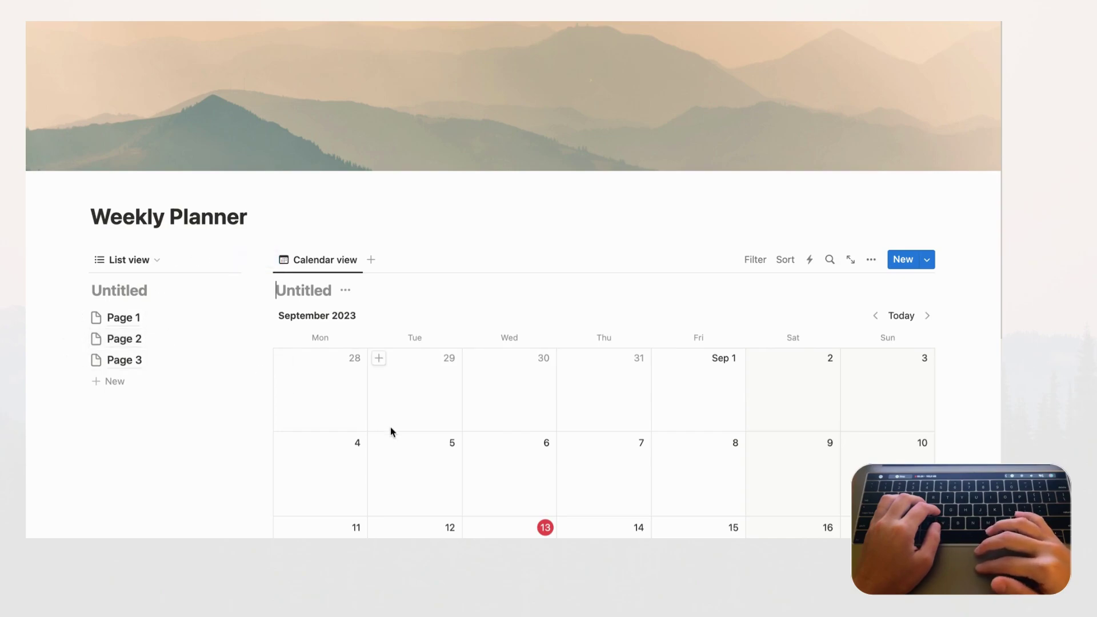
{"action": "type", "text": "Mo"}
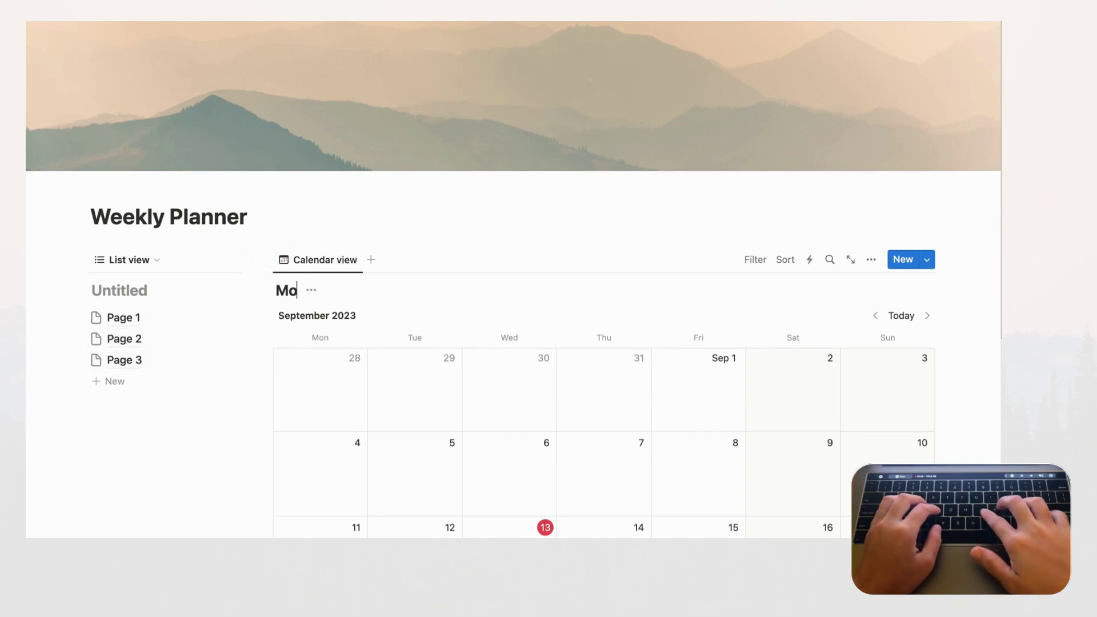
{"action": "type", "text": "nthly Cale"}
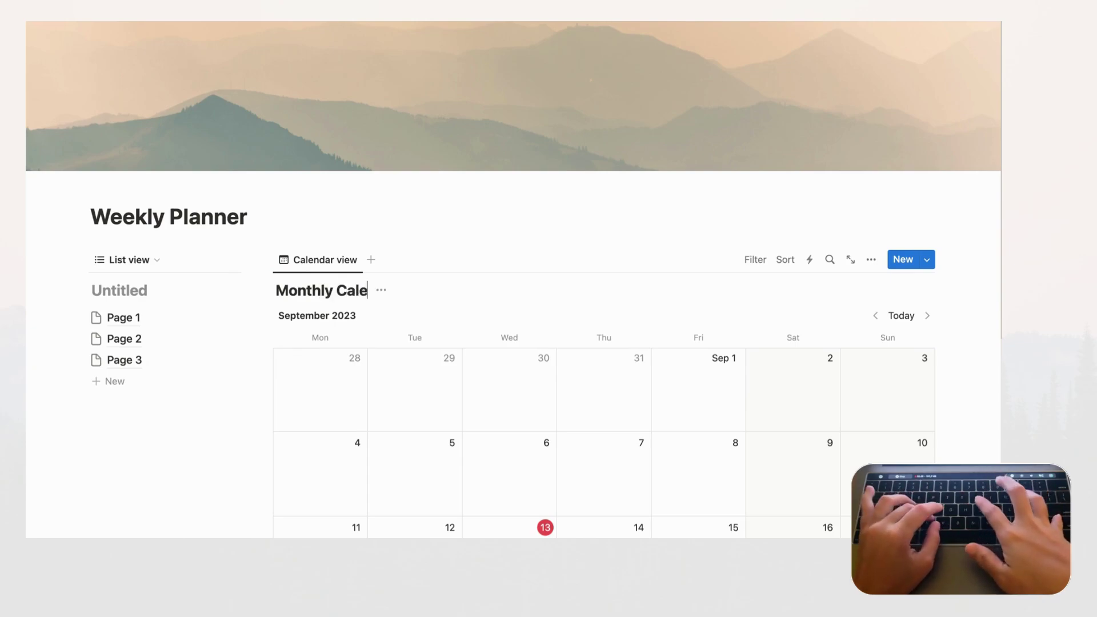
{"action": "type", "text": "ndar"}
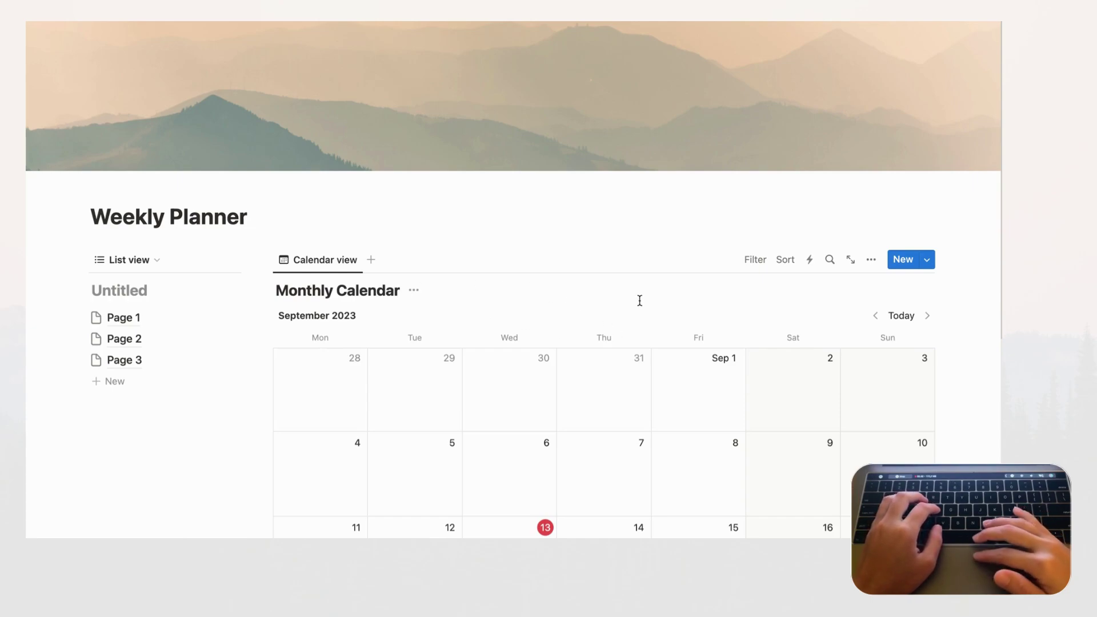
Turn off Show database title in the Monthly Calendar's layout settings
{"action": "left_click", "coordinate": [874, 266]}
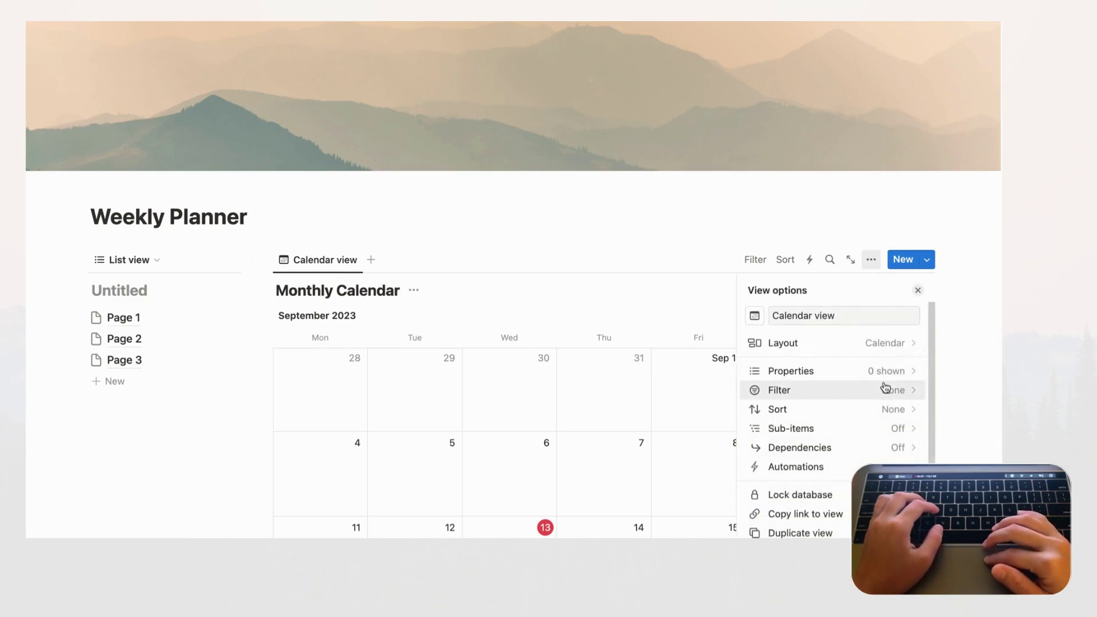
{"action": "left_click", "coordinate": [890, 344]}
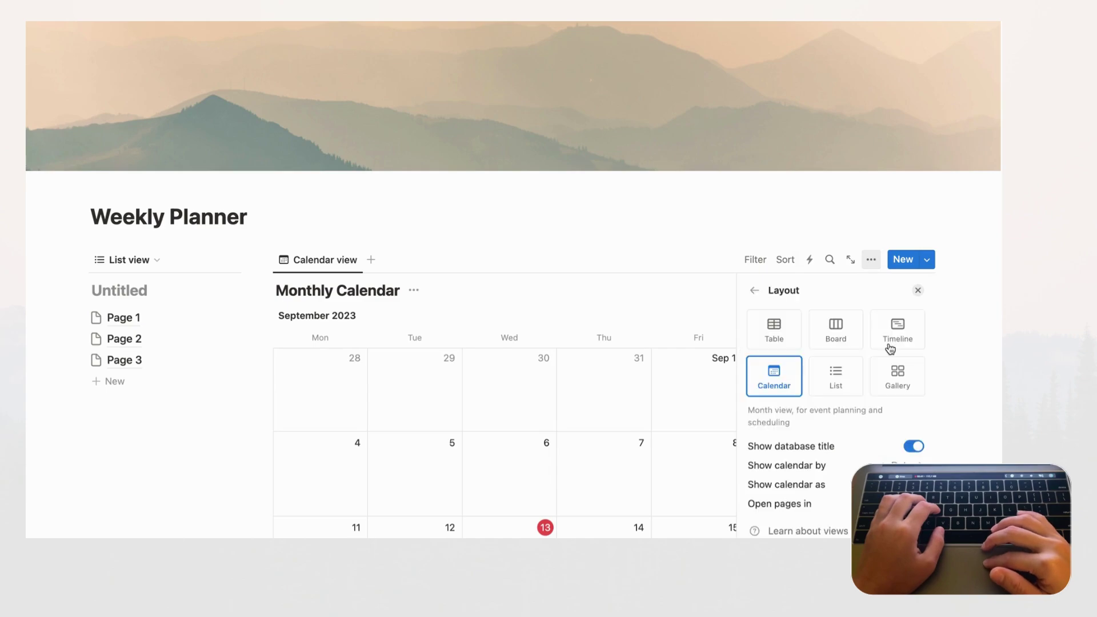
{"action": "left_click", "coordinate": [914, 447]}
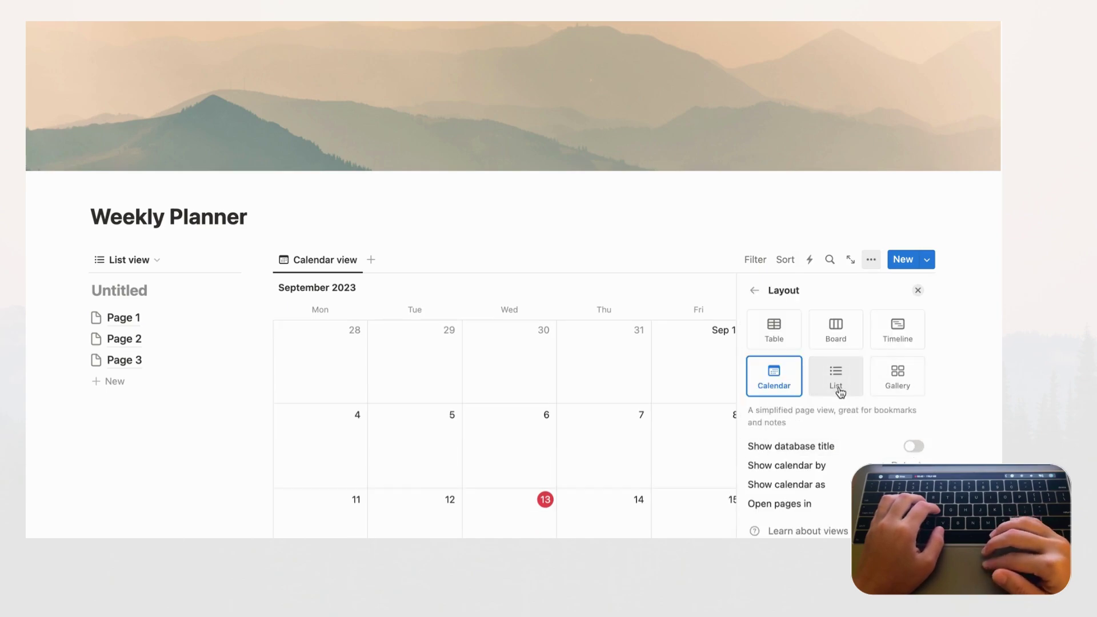
Rename the calendar view tab to 'Monthly Calendar'
{"action": "left_click", "coordinate": [317, 270]}
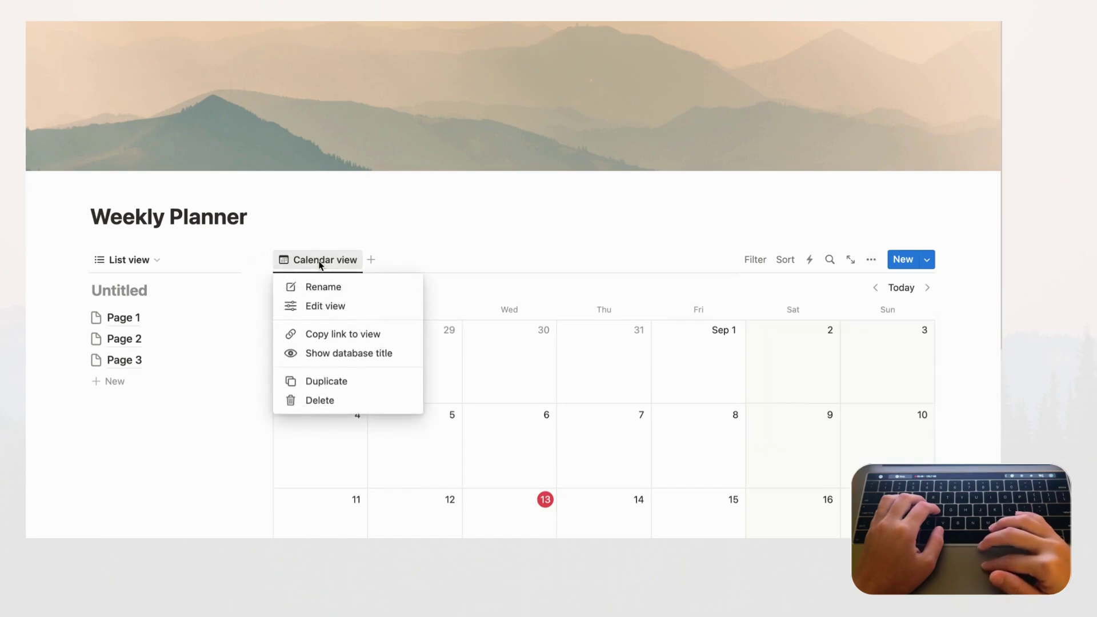
{"action": "left_click", "coordinate": [342, 288]}
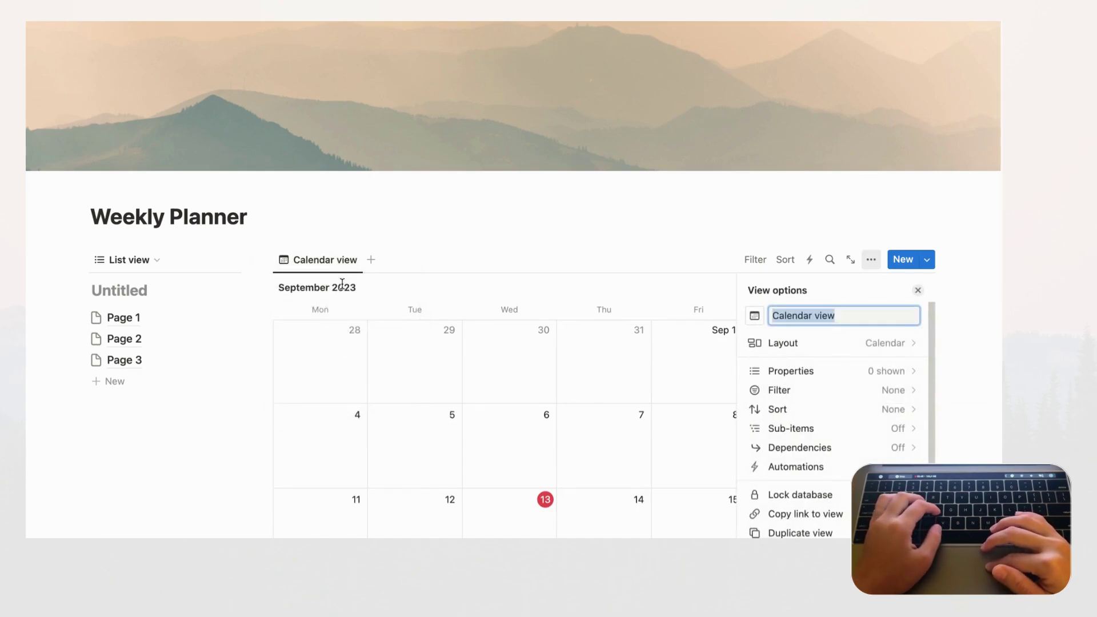
{"action": "type", "text": "Monthly Calendar"}
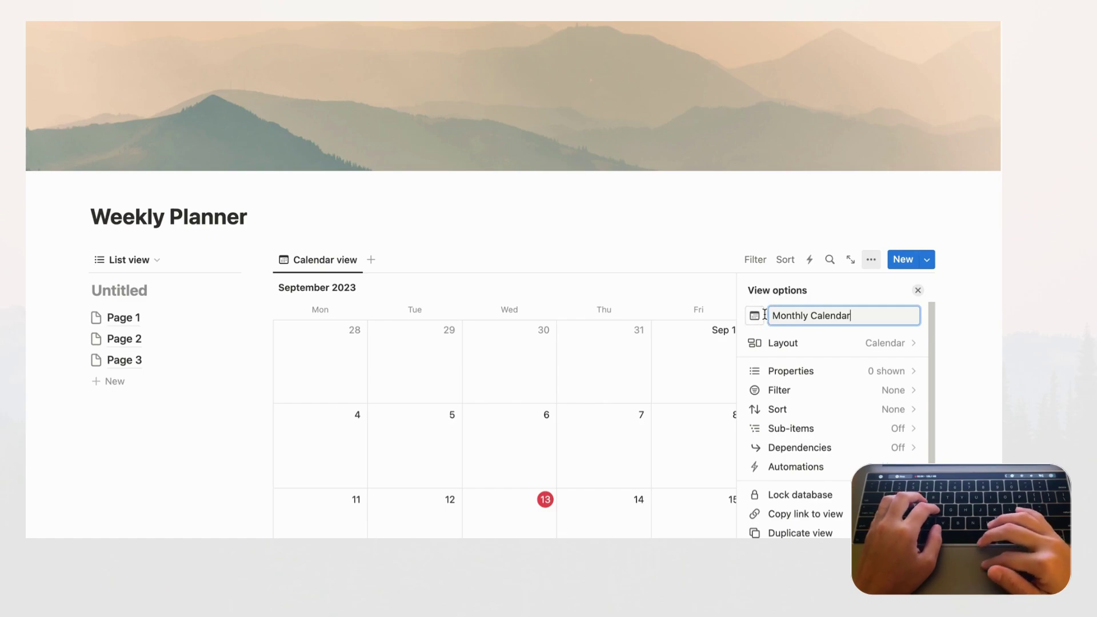
{"action": "left_click", "coordinate": [919, 291]}
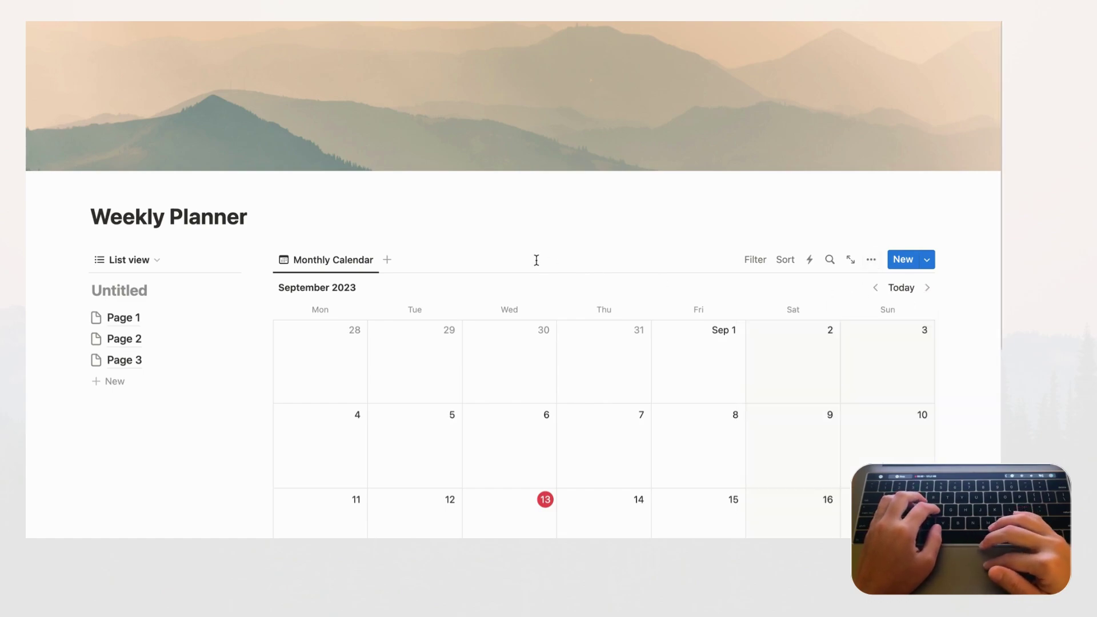
{"action": "scroll", "coordinate": [536, 260], "scroll_direction": "down", "scroll_amount": 1}
{"action": "scroll", "coordinate": [535, 260], "scroll_direction": "down", "scroll_amount": 1}
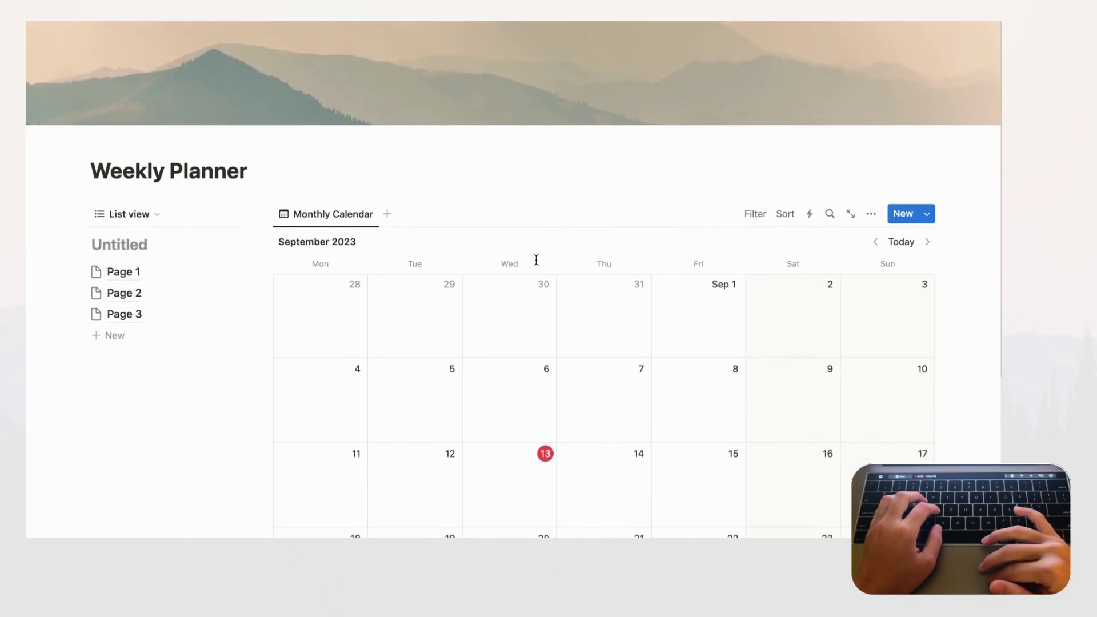
{"action": "scroll", "coordinate": [536, 260], "scroll_direction": "down", "scroll_amount": 2}
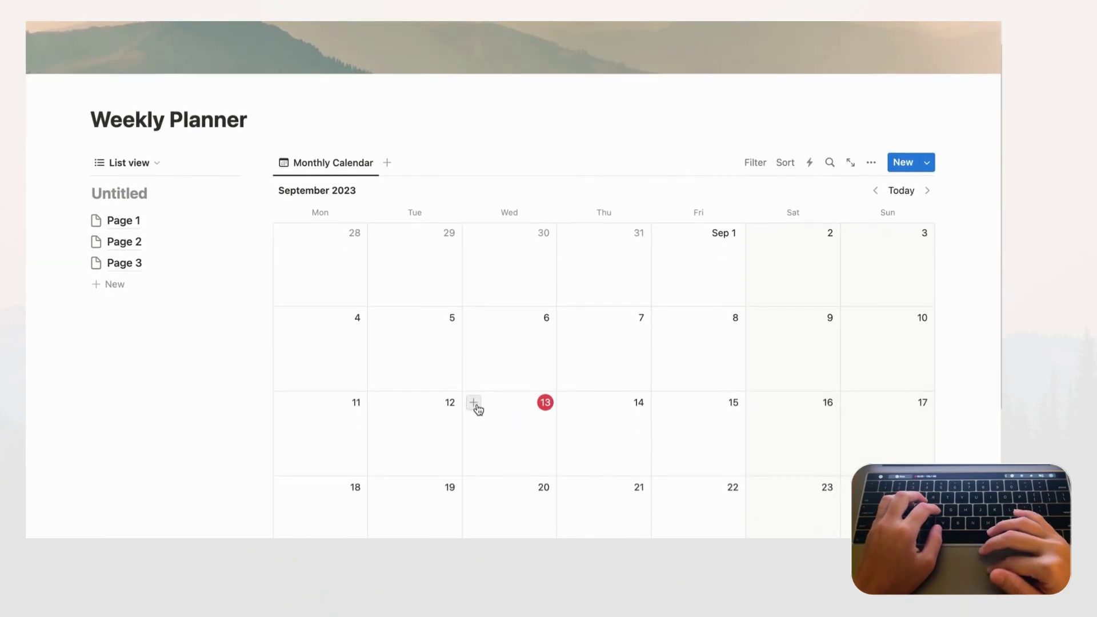
Create a 'Vacation' event on September 13 and extend it through September 15
{"action": "left_click", "coordinate": [474, 403]}
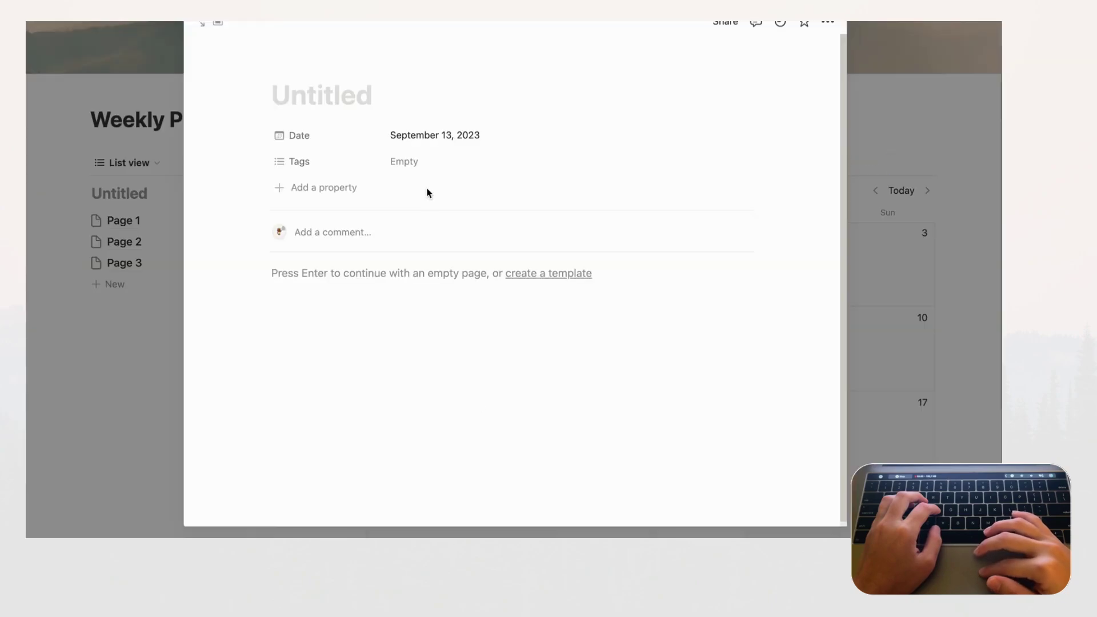
{"action": "type", "text": "Vacation"}
{"action": "left_click", "coordinate": [946, 288]}
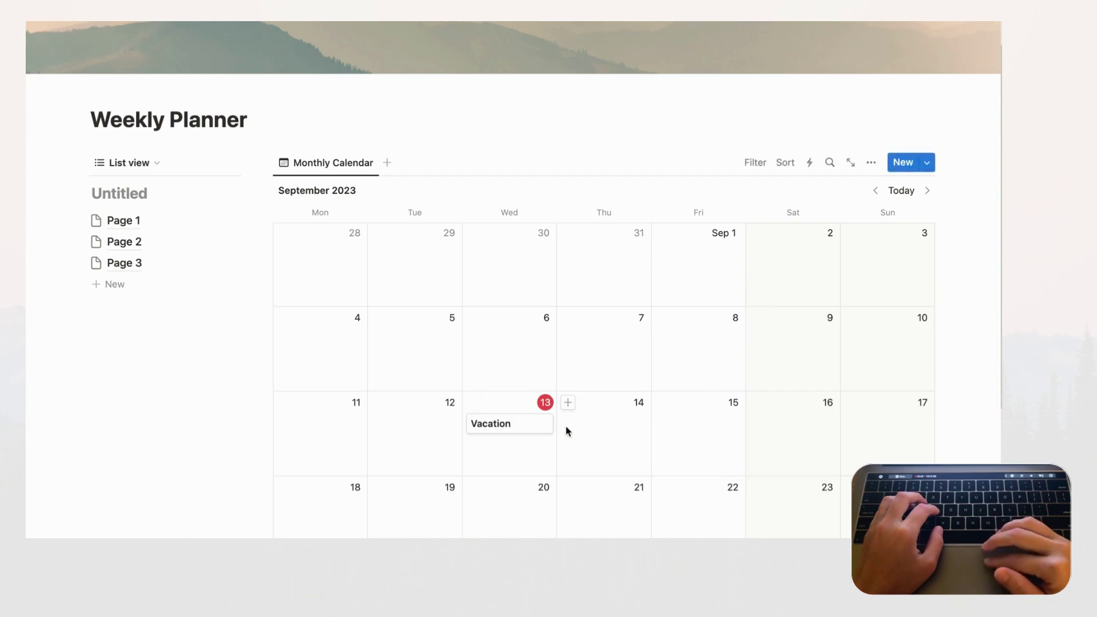
{"action": "left_click_drag", "start_coordinate": [555, 424], "coordinate": [712, 425]}
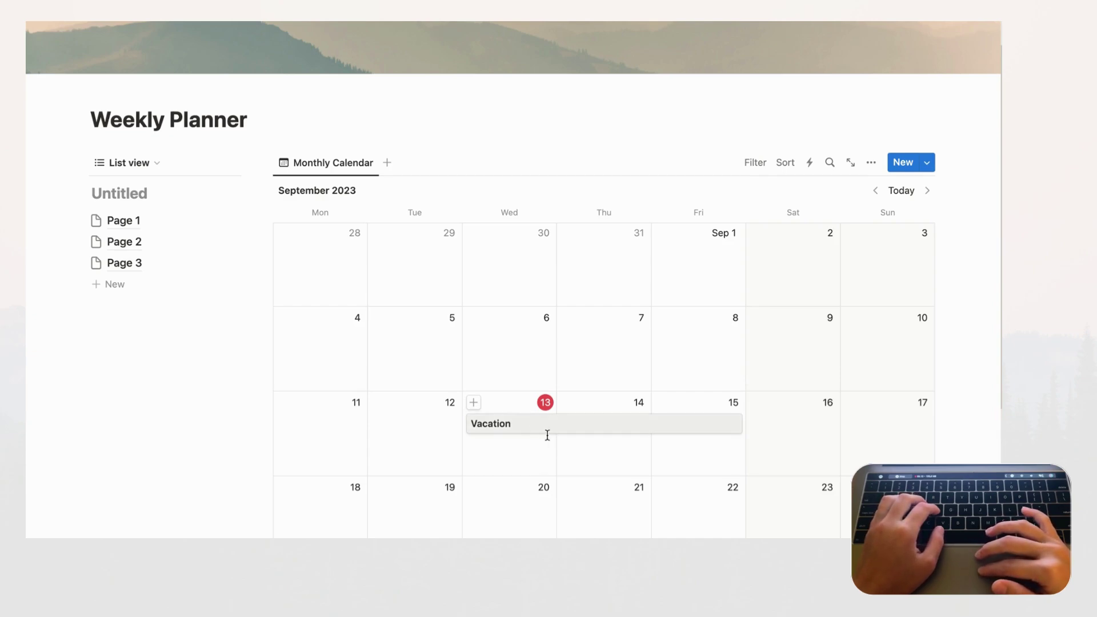
{"action": "left_click", "coordinate": [545, 429]}
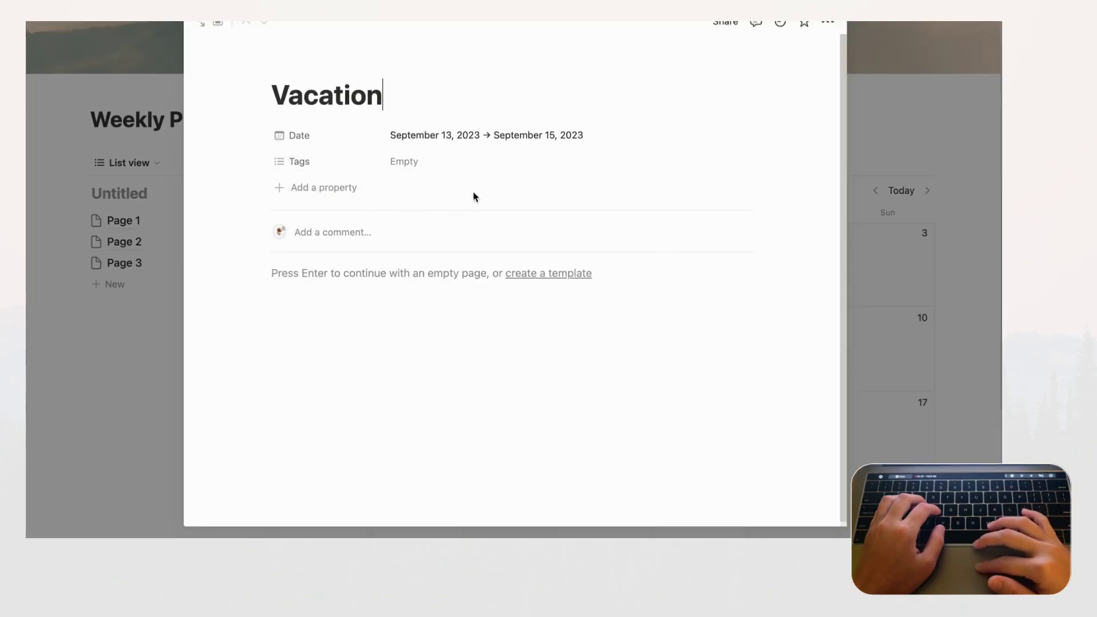
{"action": "left_click", "coordinate": [973, 256]}
{"action": "scroll", "coordinate": [601, 377], "scroll_direction": "up", "scroll_amount": 2}
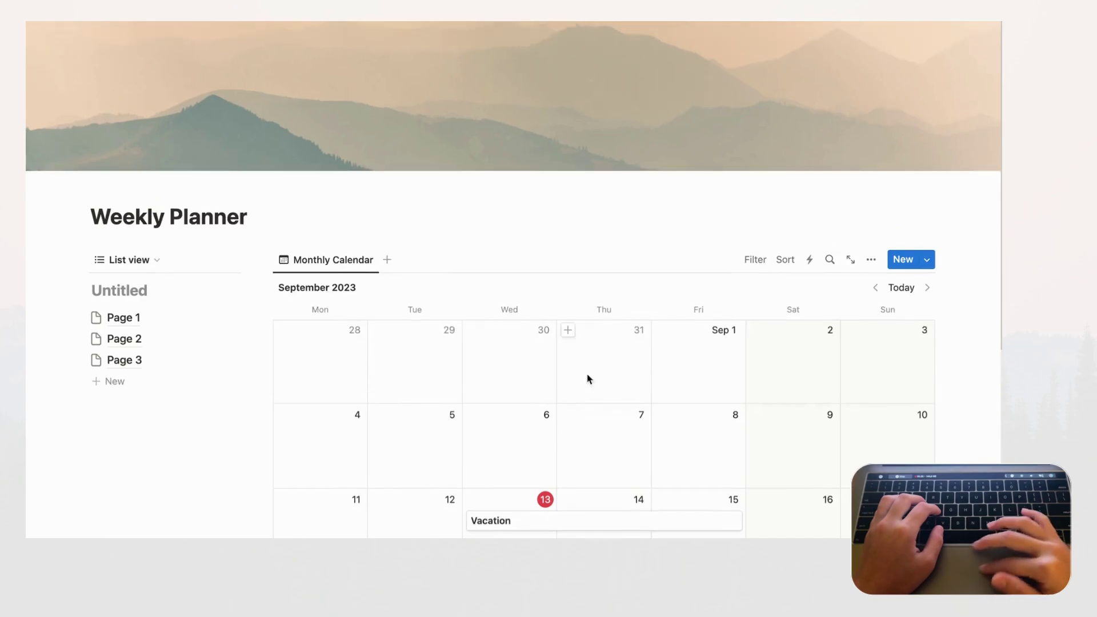
{"action": "mouse_move", "coordinate": [129, 260]}
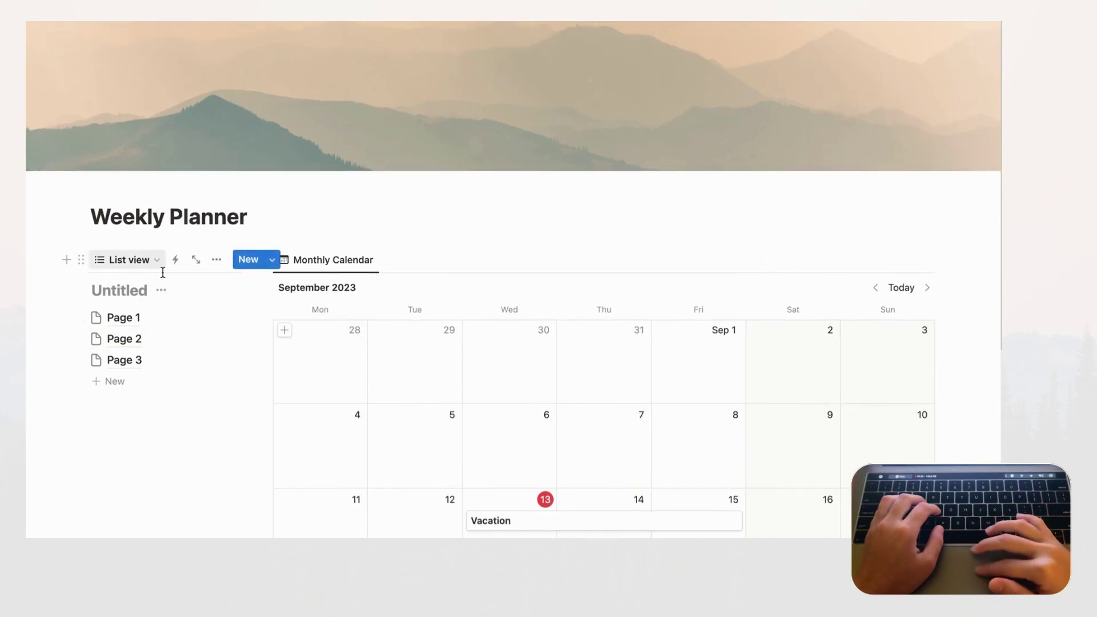
Rename the List view to 'Weekly Plans'
{"action": "left_click", "coordinate": [133, 261]}
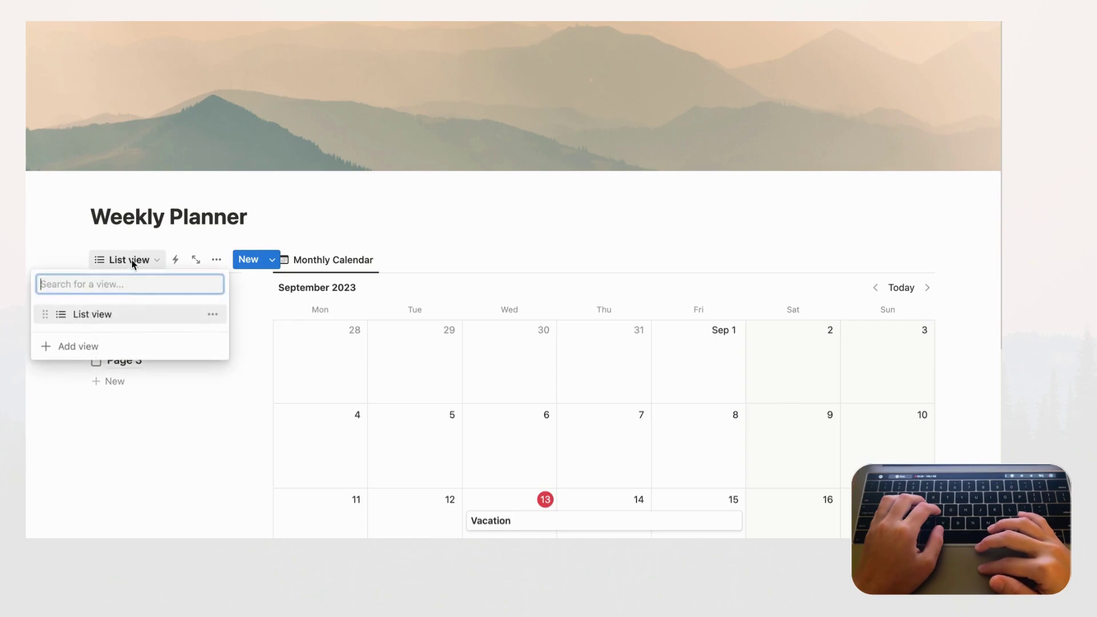
{"action": "left_click", "coordinate": [213, 316]}
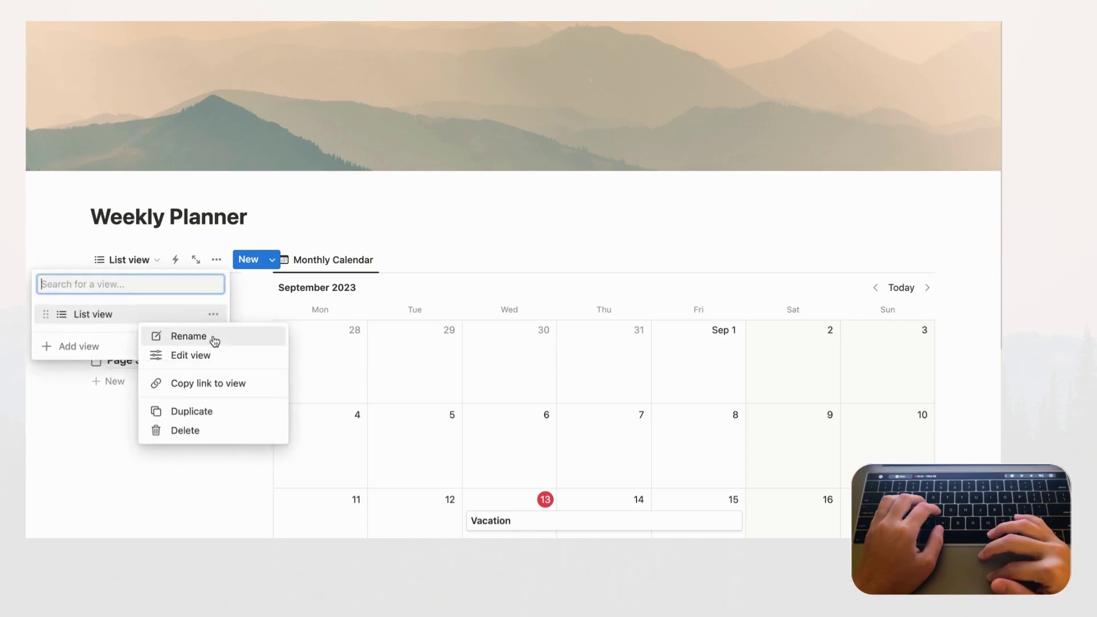
{"action": "left_click", "coordinate": [215, 339]}
{"action": "type", "text": "Weekly Plan"}
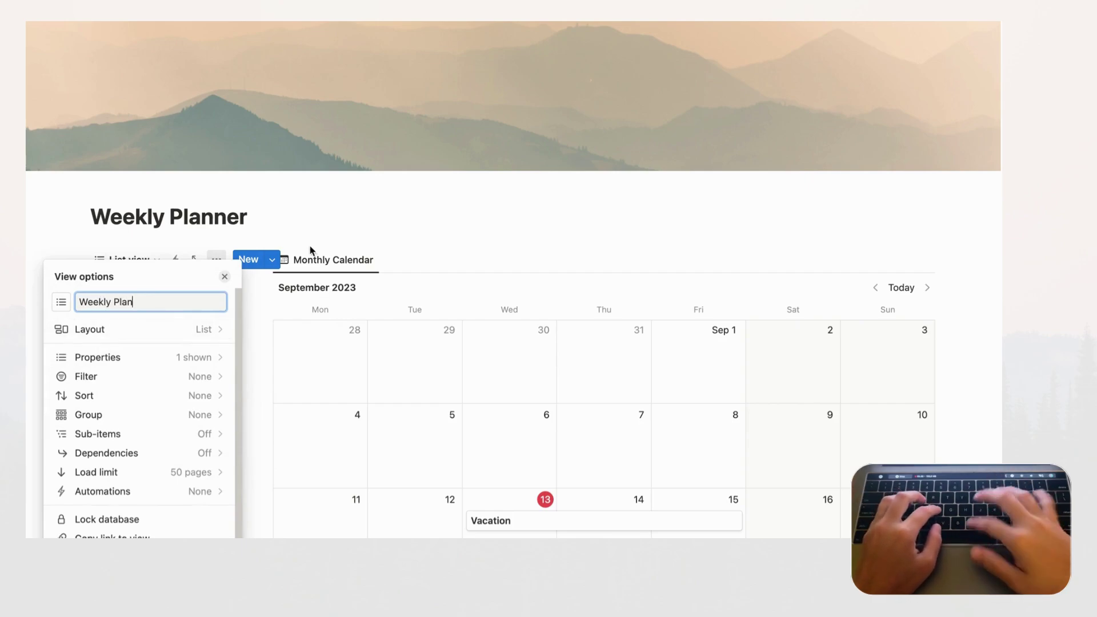
{"action": "type", "text": "s"}
{"action": "left_click", "coordinate": [335, 219]}
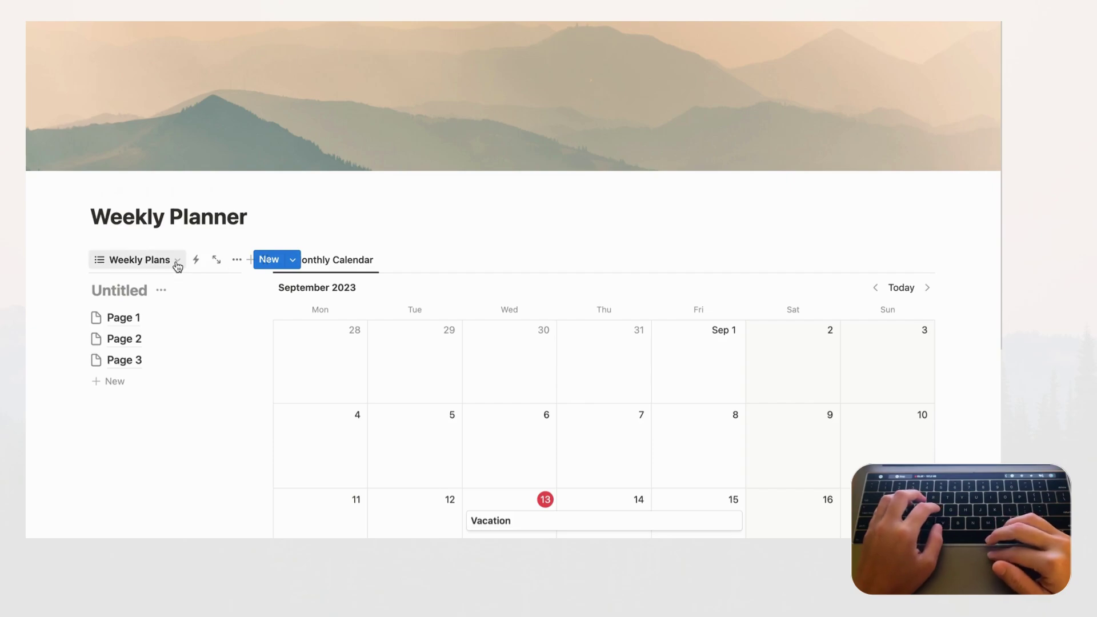
{"action": "left_click", "coordinate": [125, 290]}
{"action": "type", "text": "Weekly Plans"}
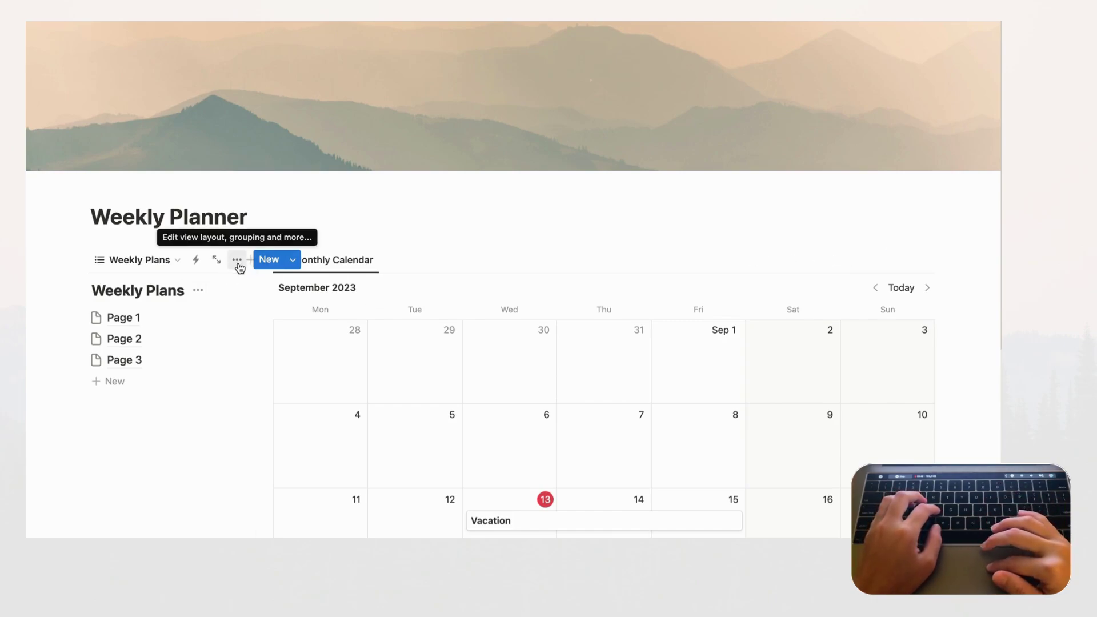
Turn off Show database title in the Weekly Plans layout settings
{"action": "left_click", "coordinate": [237, 261]}
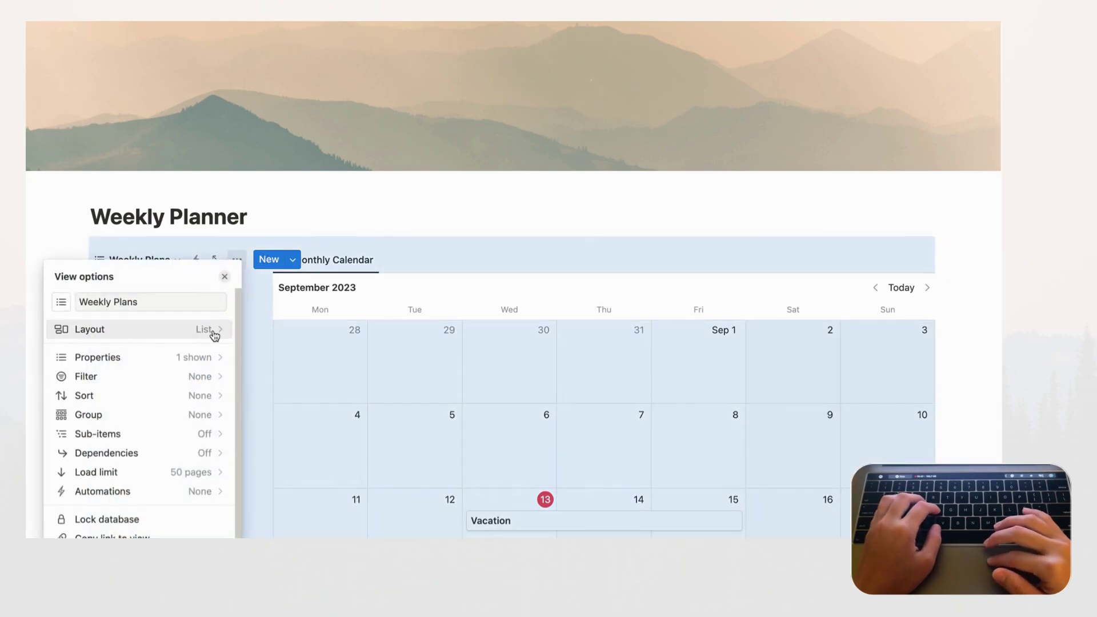
{"action": "left_click", "coordinate": [215, 331]}
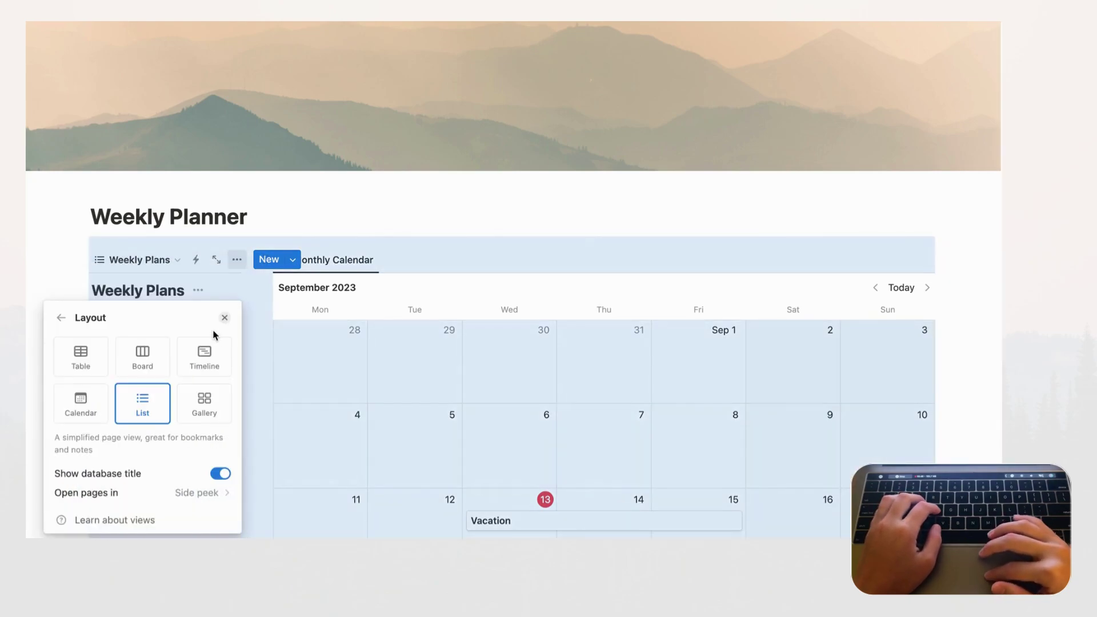
{"action": "left_click", "coordinate": [221, 474]}
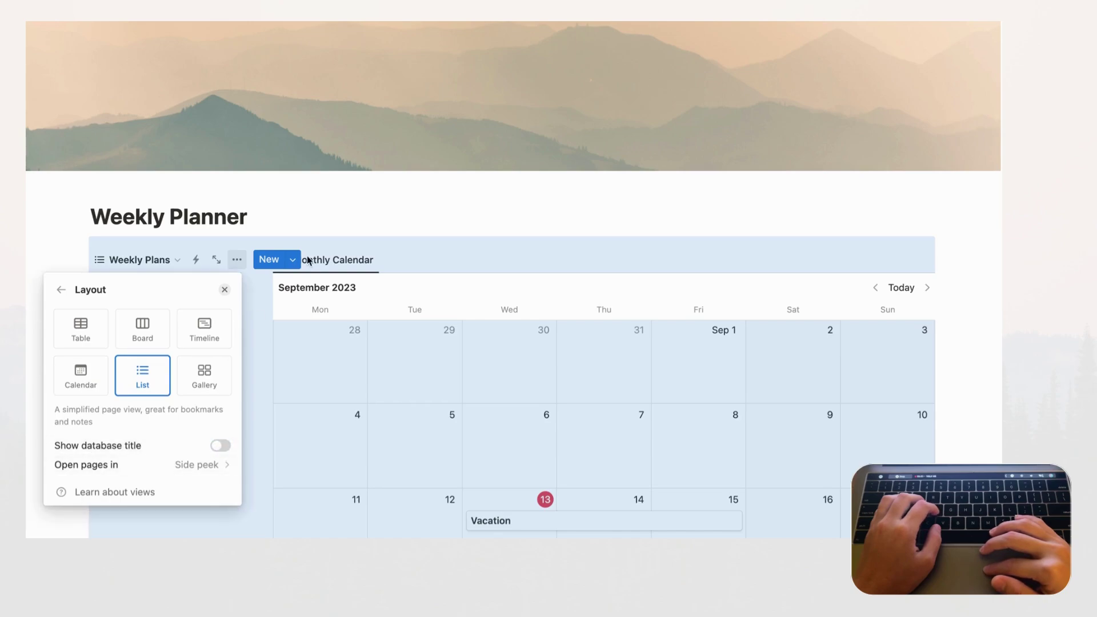
{"action": "left_click", "coordinate": [332, 216]}
{"action": "left_click", "coordinate": [330, 201]}
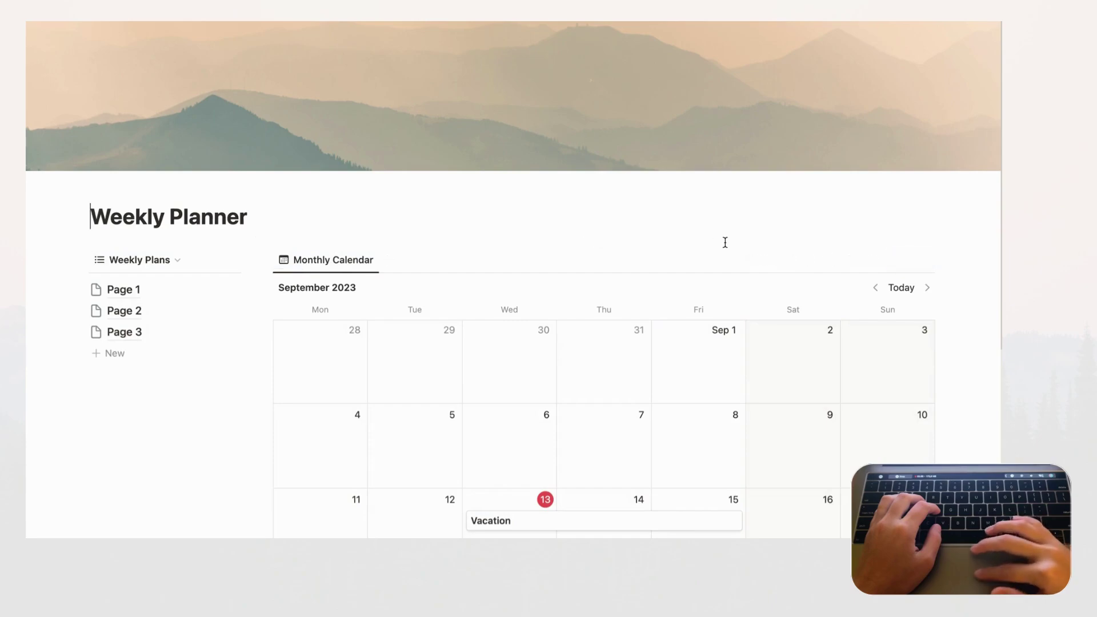
{"action": "mouse_move", "coordinate": [320, 360]}
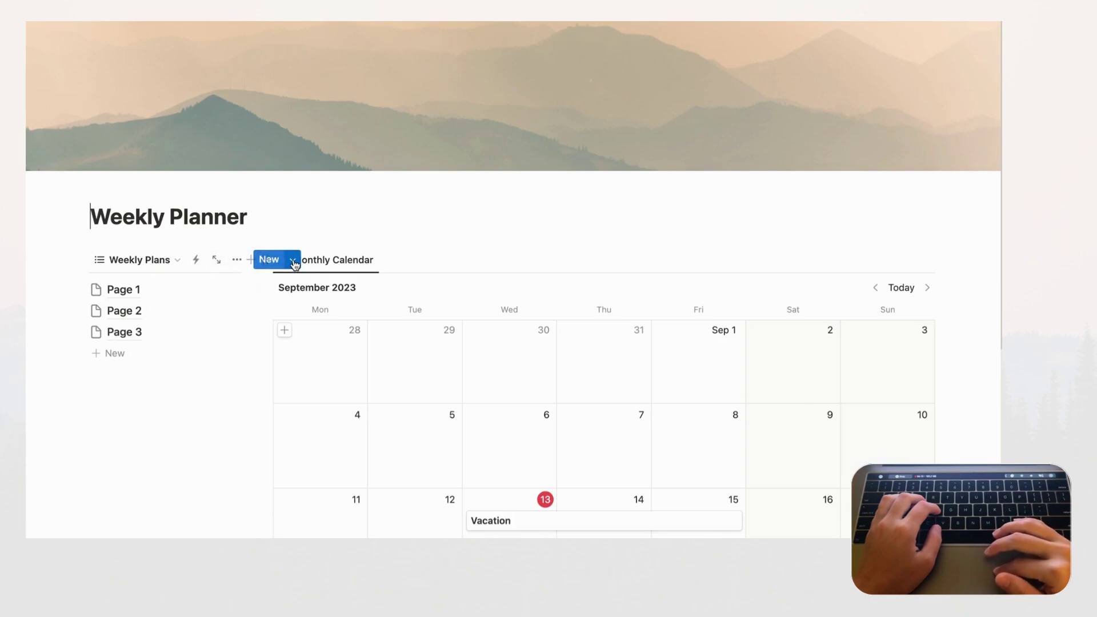
Create a new Weekly Plans template and expand it to a full page
{"action": "left_click", "coordinate": [293, 261]}
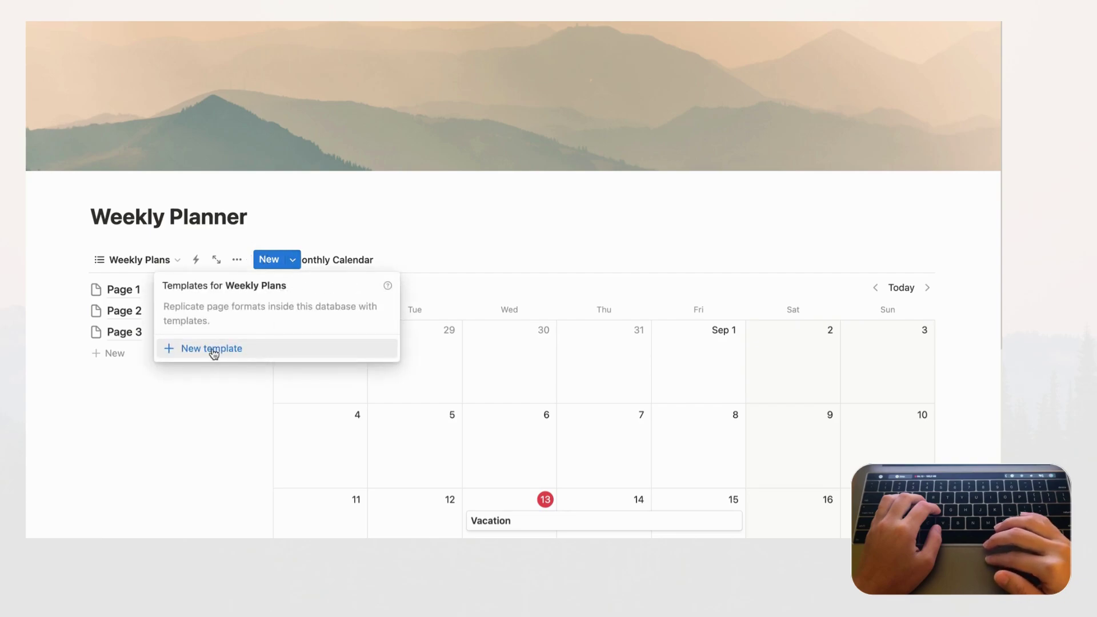
{"action": "left_click", "coordinate": [222, 352]}
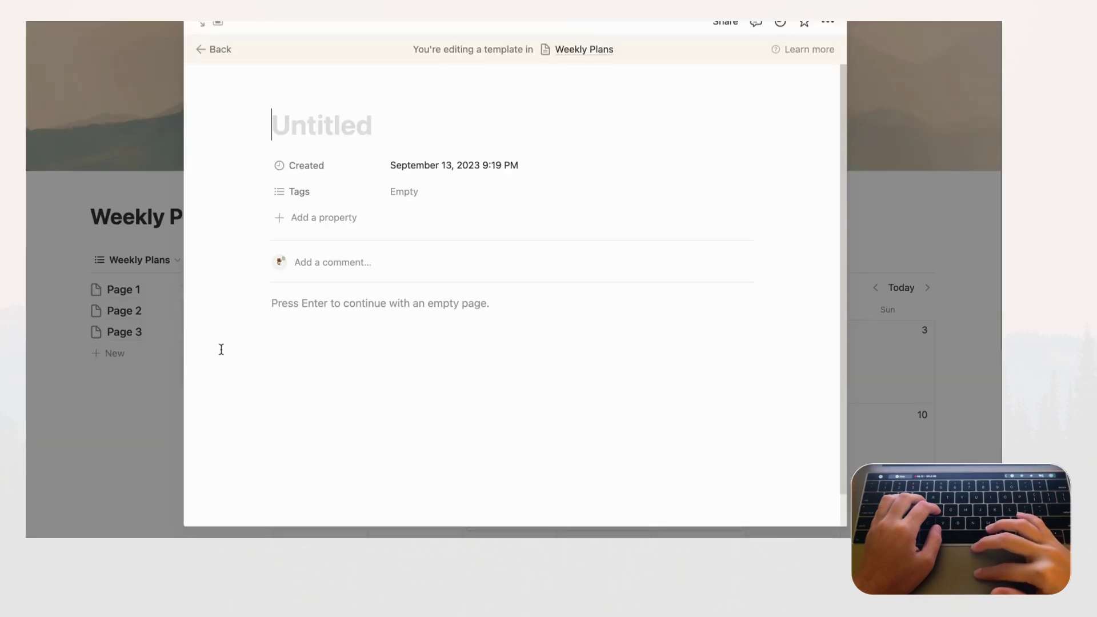
{"action": "left_click", "coordinate": [204, 30]}
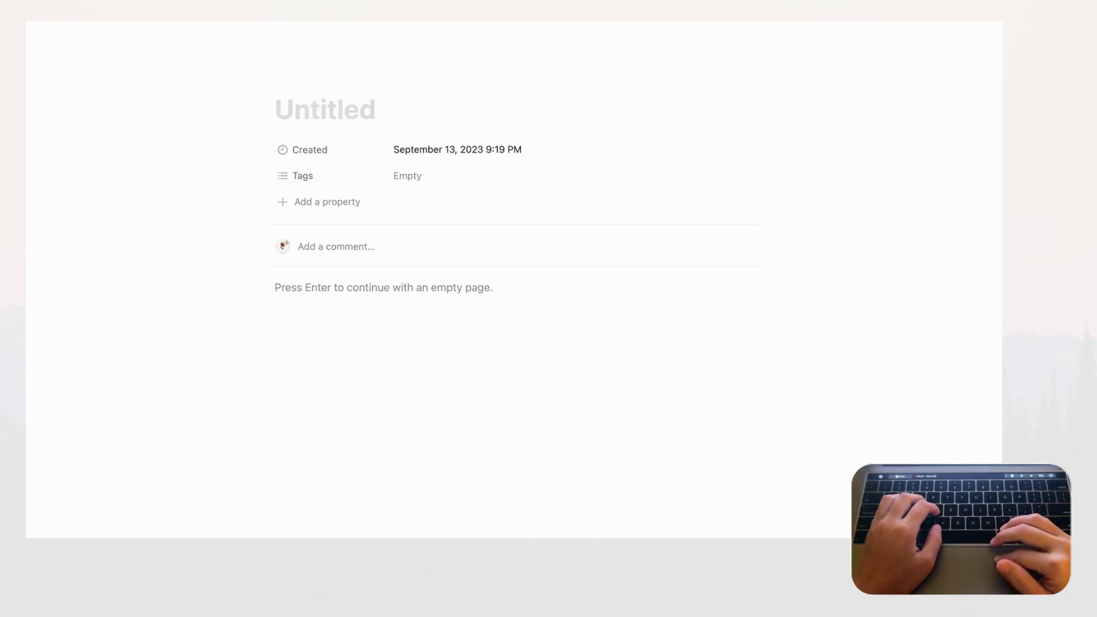
Turn on Small text and Full width for the template and title it 'Weekly Plan'
{"action": "left_click", "coordinate": [978, 21]}
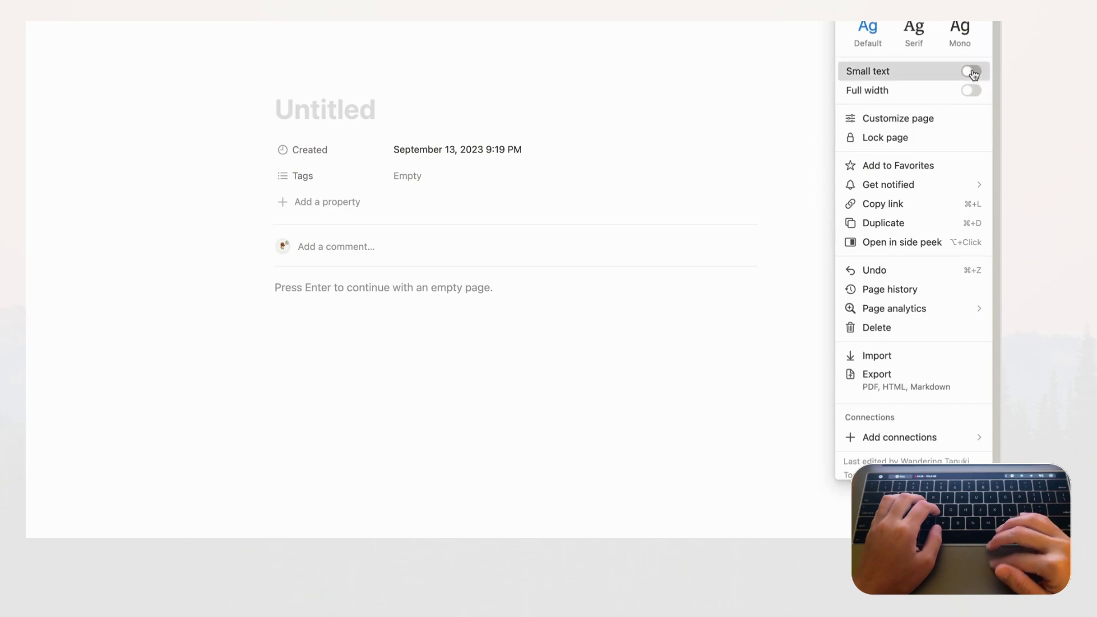
{"action": "left_click", "coordinate": [972, 73]}
{"action": "left_click", "coordinate": [972, 92]}
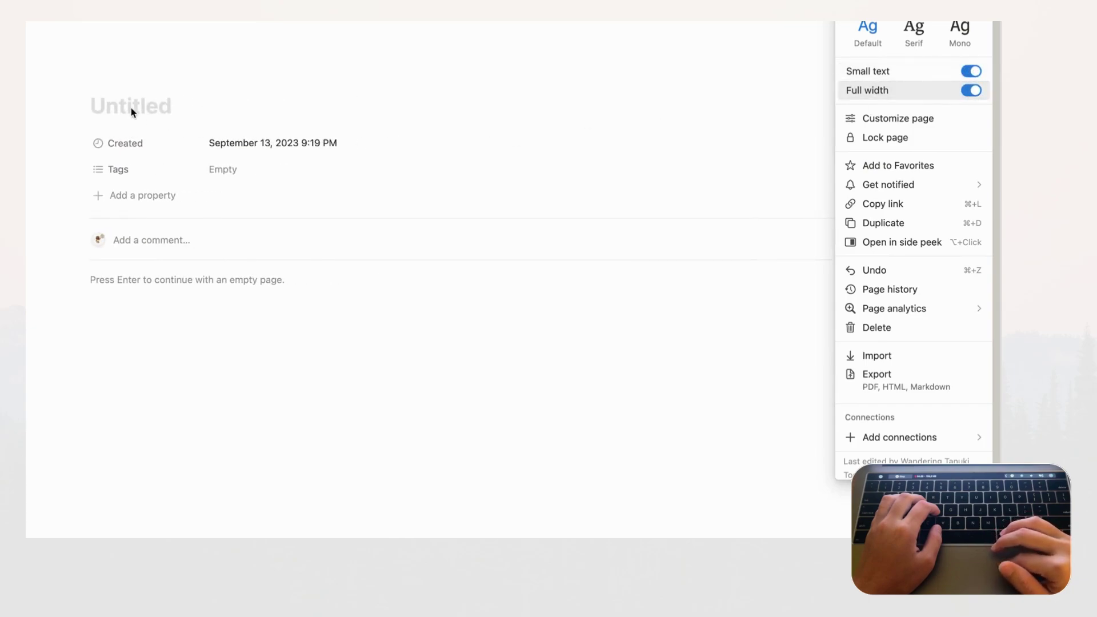
{"action": "left_click", "coordinate": [114, 107]}
{"action": "type", "text": "Wee"}
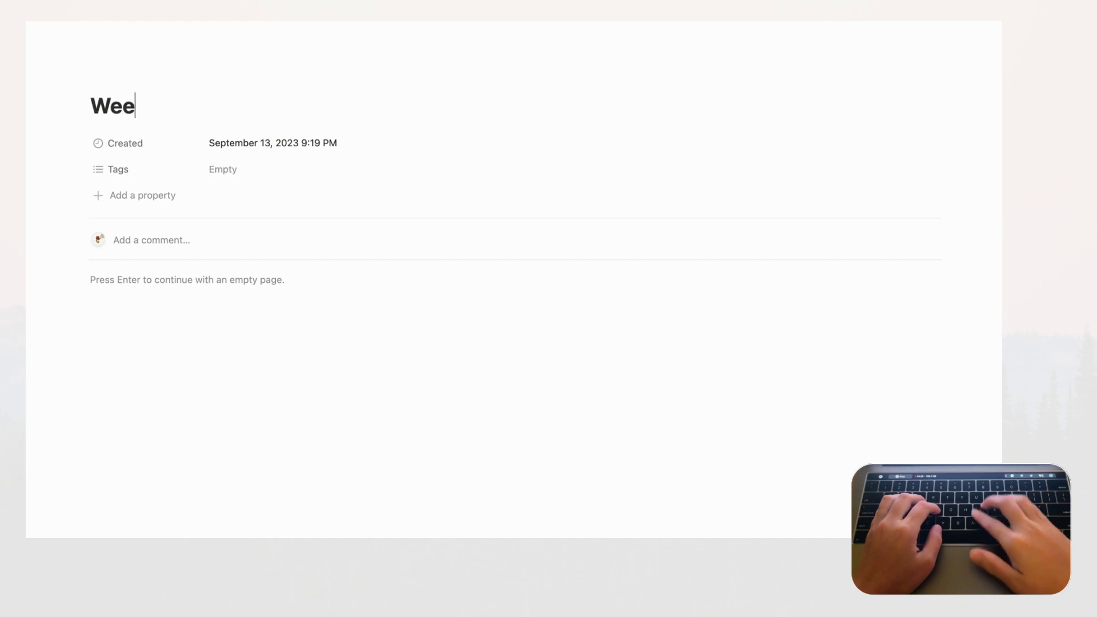
{"action": "type", "text": "kly Plan"}
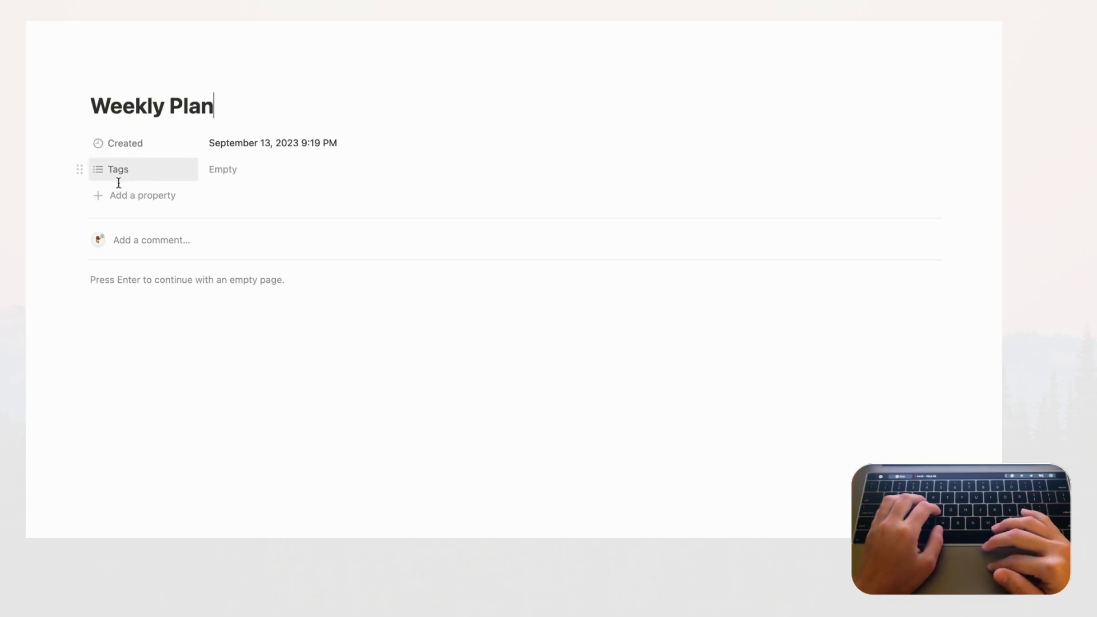
Delete the Created and Tags properties from the Weekly Plan template
{"action": "left_click", "coordinate": [79, 144]}
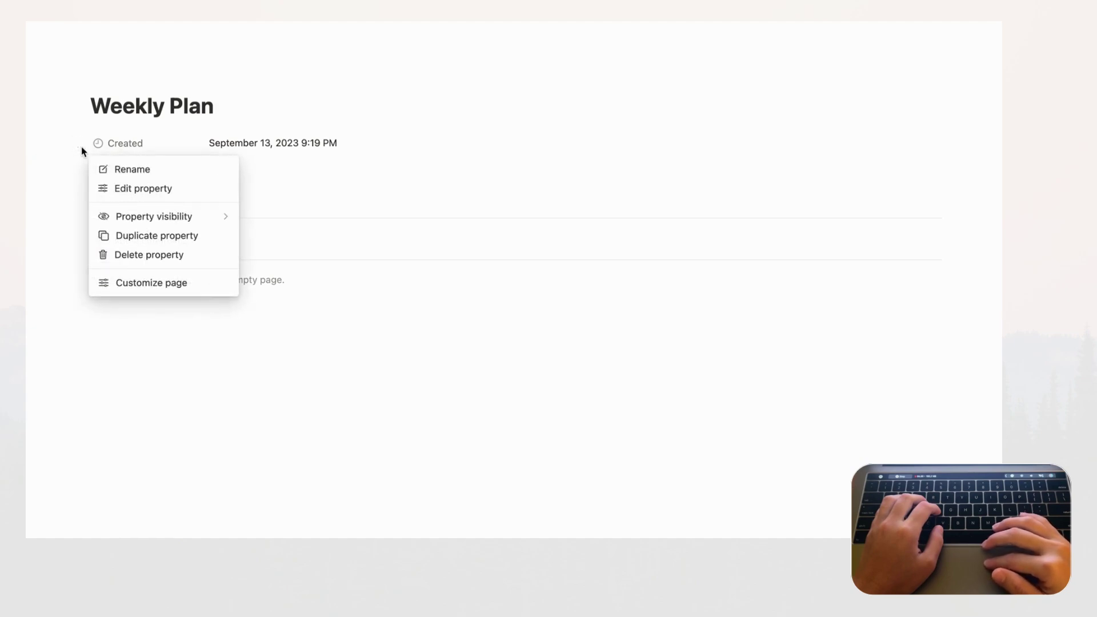
{"action": "left_click", "coordinate": [153, 255]}
{"action": "left_click", "coordinate": [440, 270]}
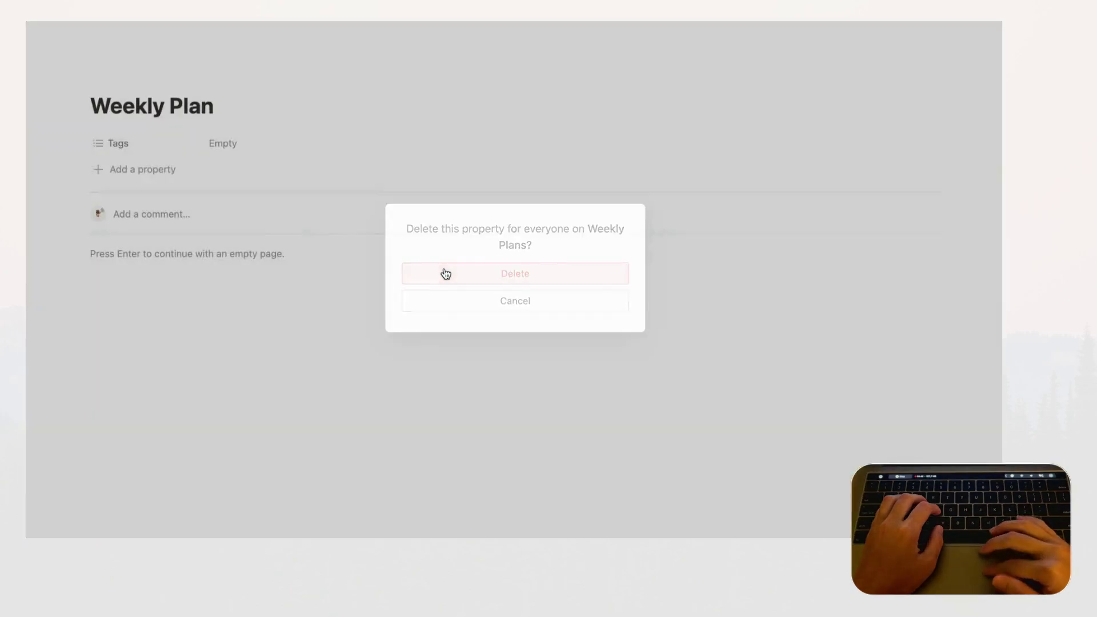
{"action": "left_click", "coordinate": [79, 144]}
{"action": "left_click", "coordinate": [163, 255]}
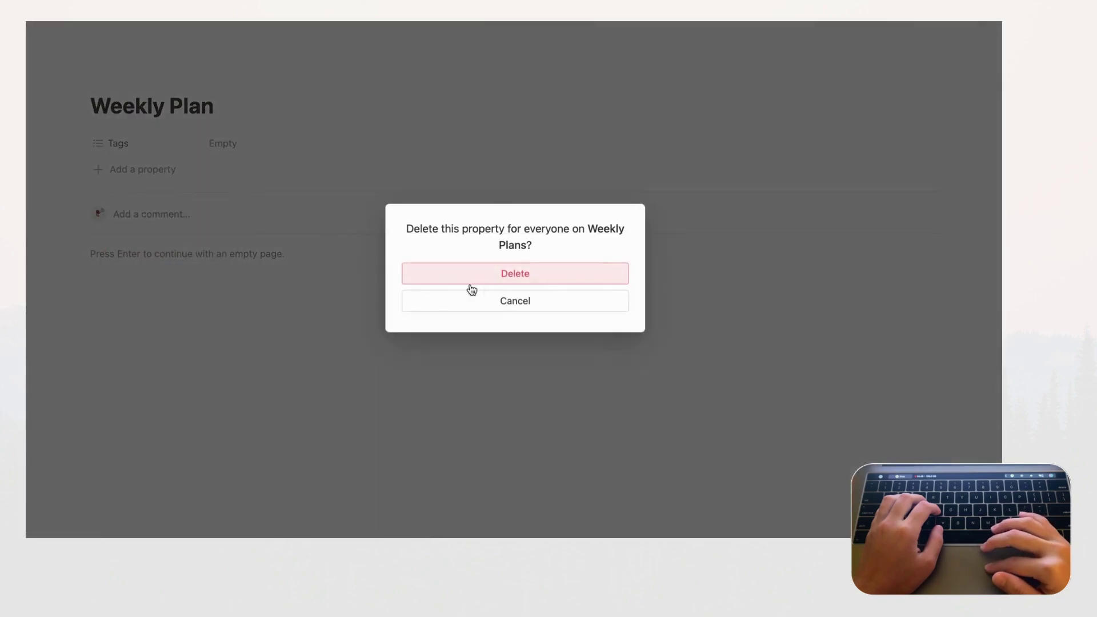
{"action": "left_click", "coordinate": [494, 278]}
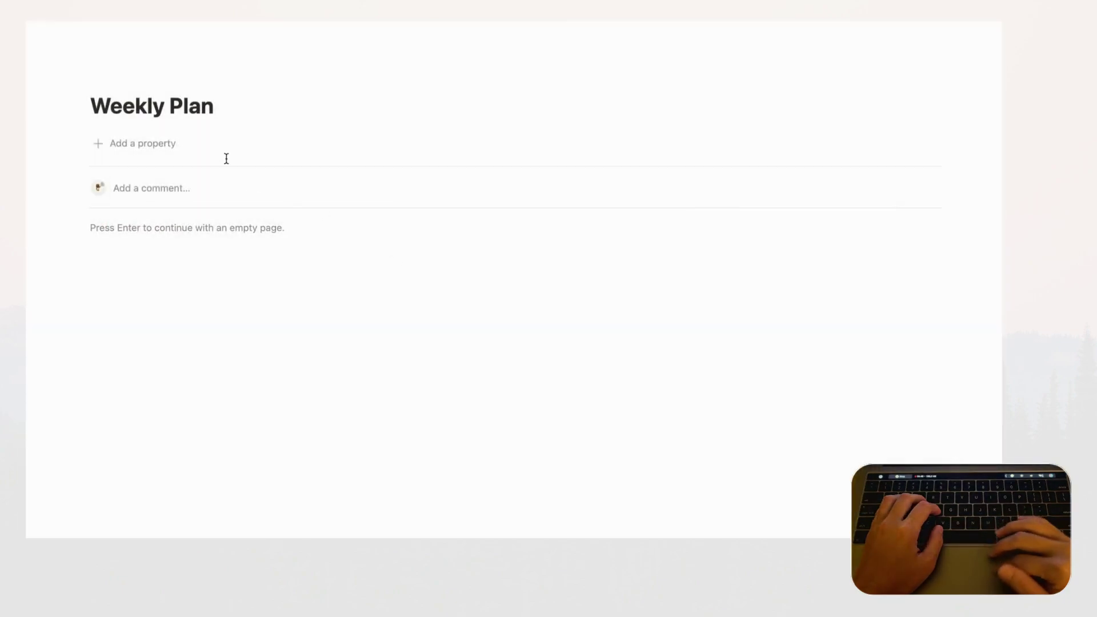
Add a new Date property and start an empty block in the page body
{"action": "left_click", "coordinate": [149, 149]}
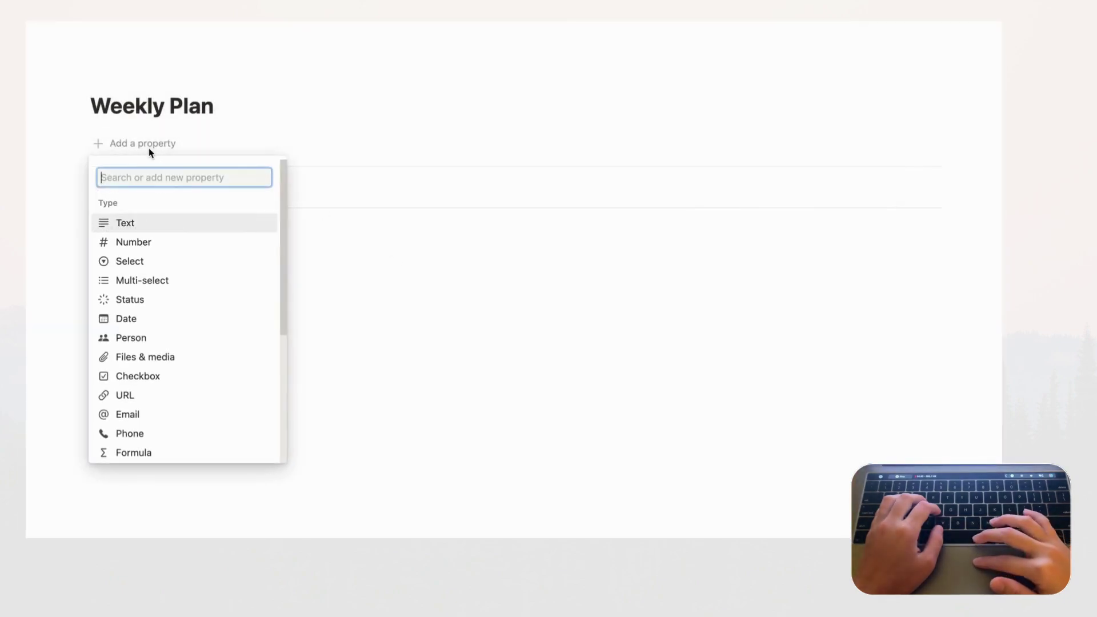
{"action": "left_click", "coordinate": [153, 324]}
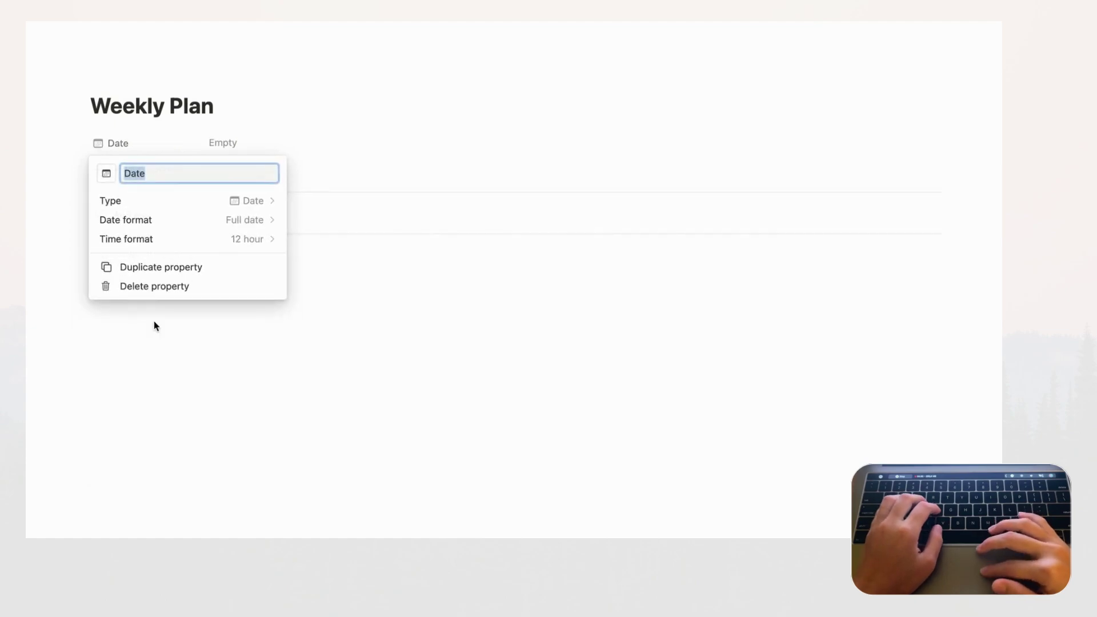
{"action": "left_click", "coordinate": [288, 153]}
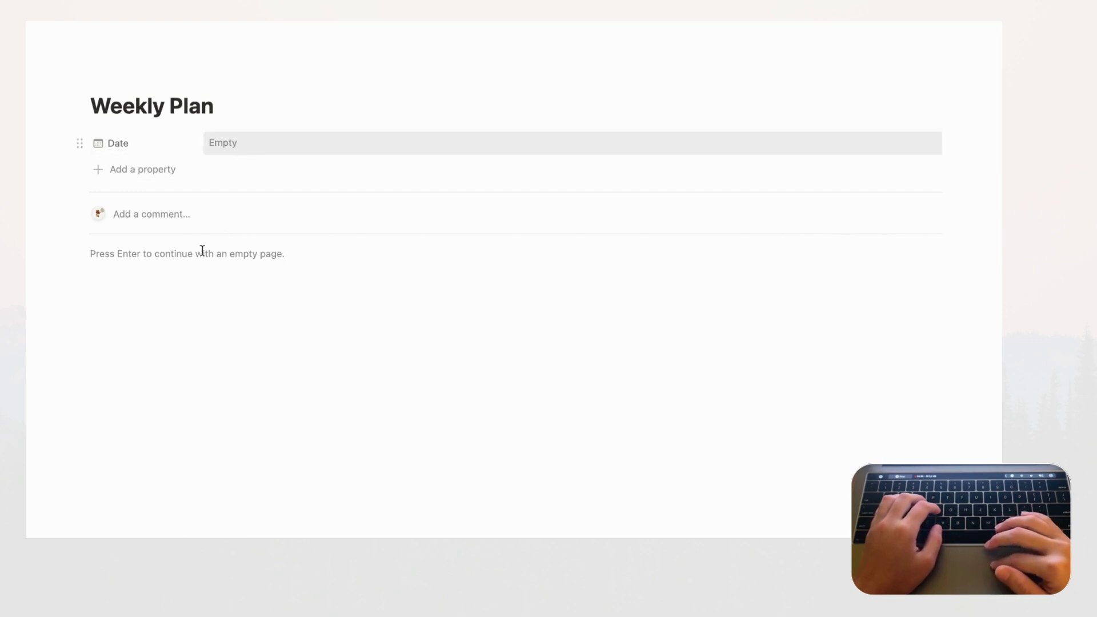
{"action": "left_click", "coordinate": [124, 257]}
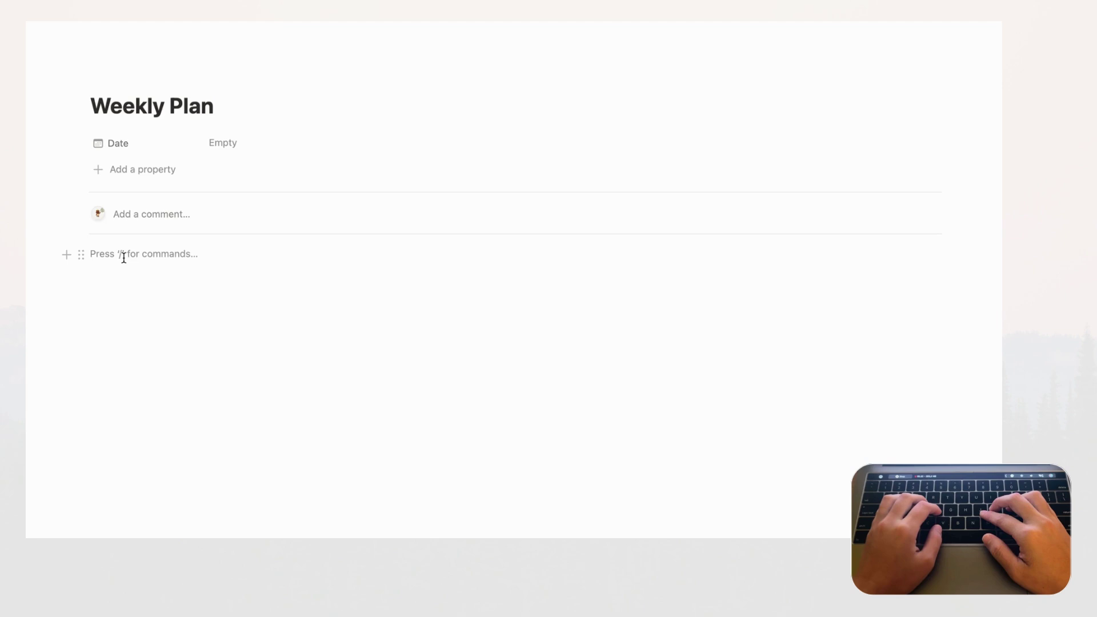
{"action": "type", "text": "/call"}
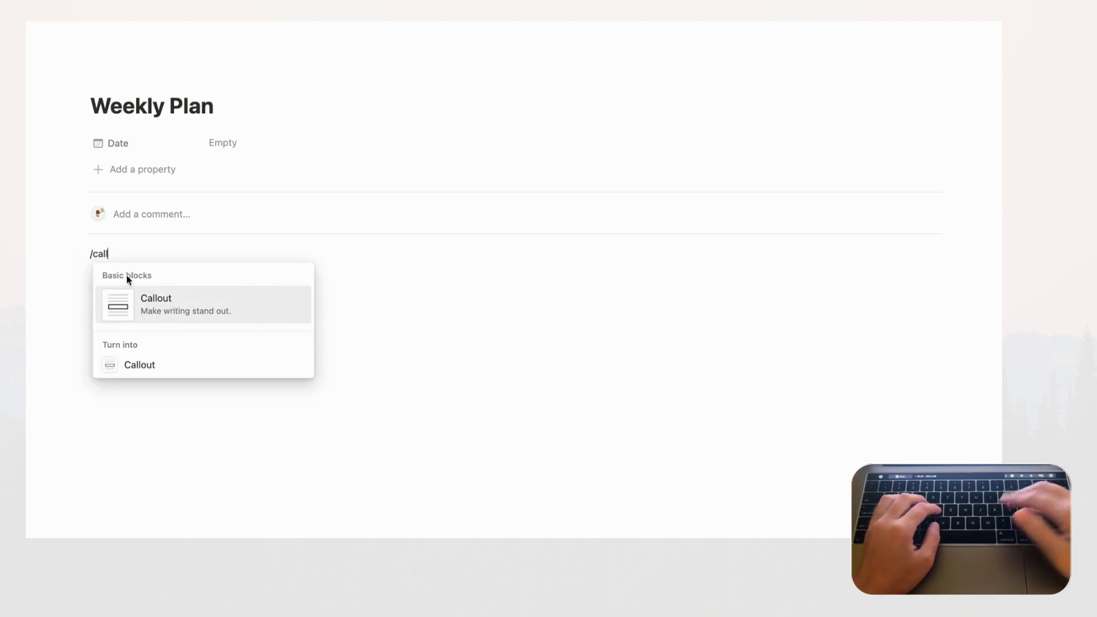
Insert a callout block with a grey map-pin icon
{"action": "key", "text": "Return"}
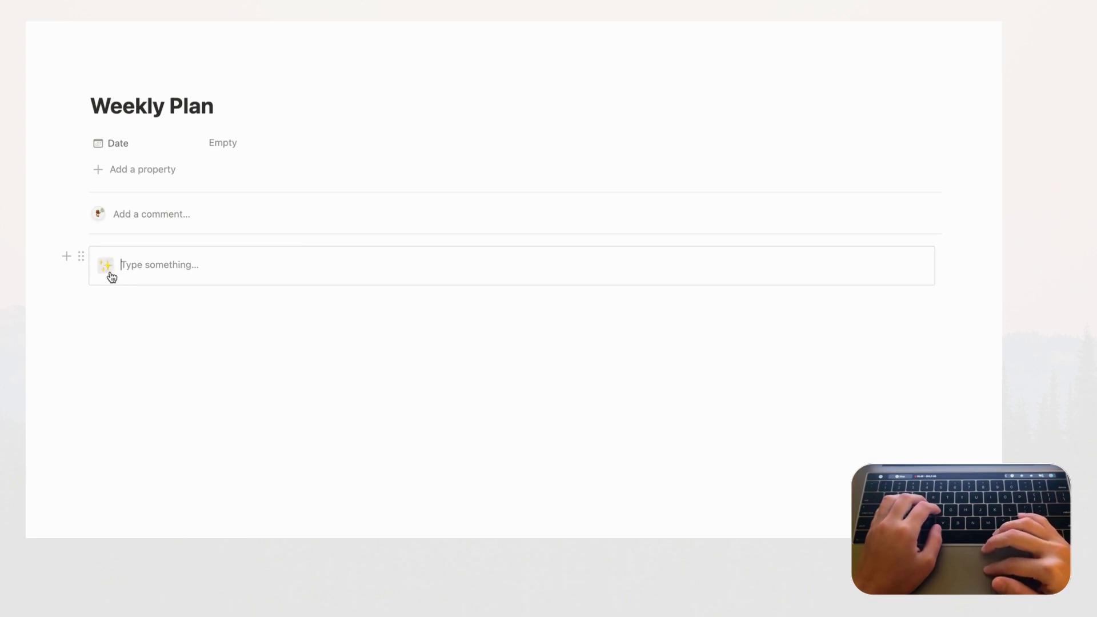
{"action": "left_click", "coordinate": [106, 267]}
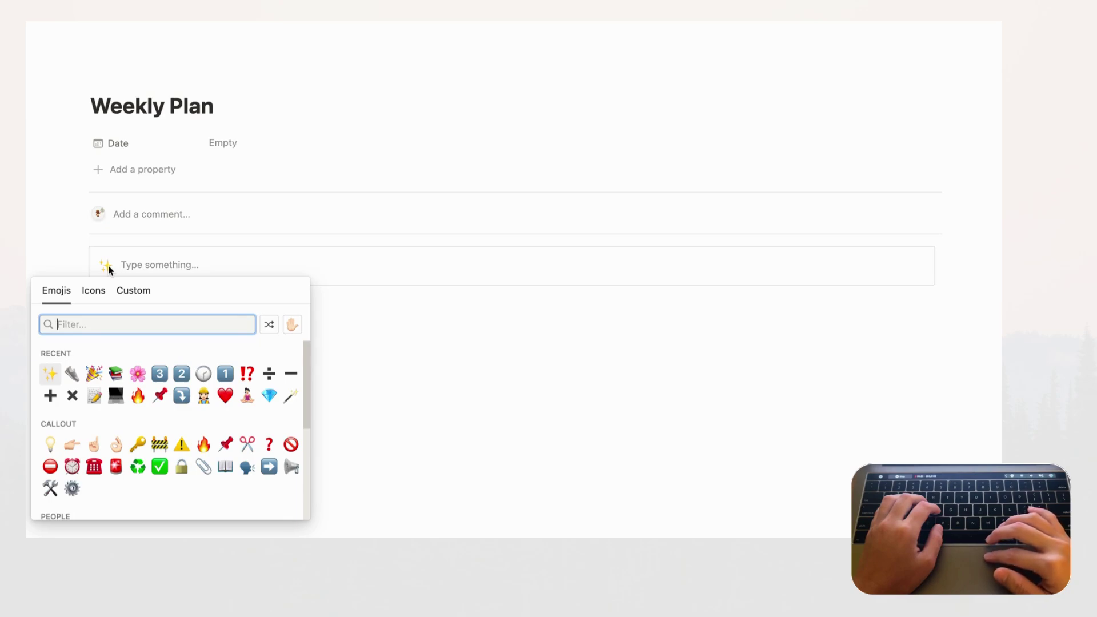
{"action": "left_click", "coordinate": [94, 292]}
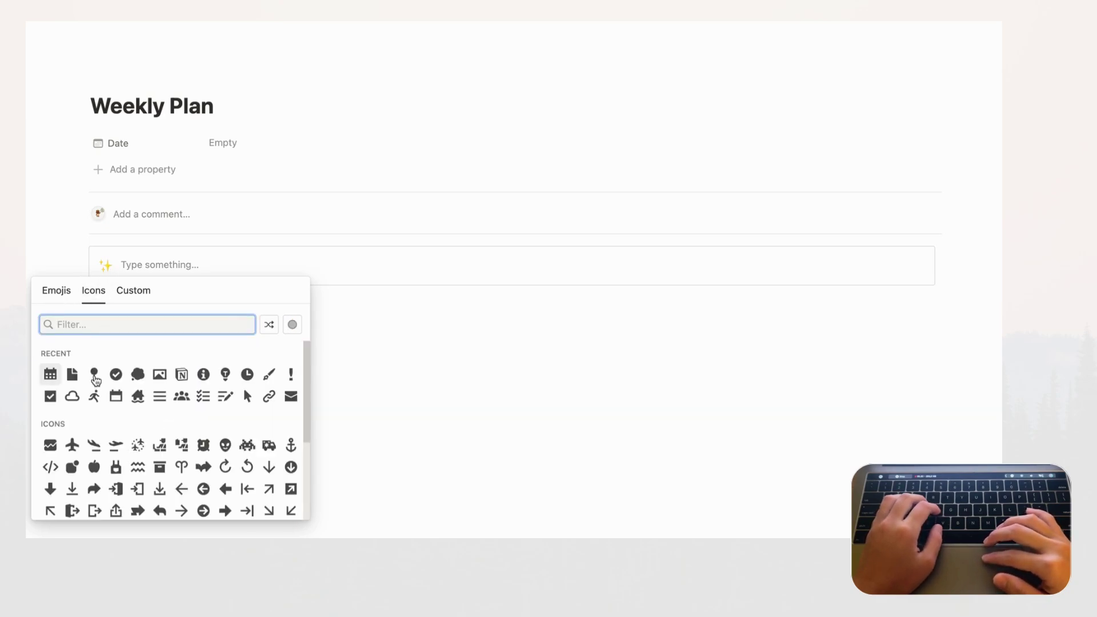
{"action": "left_click", "coordinate": [95, 375]}
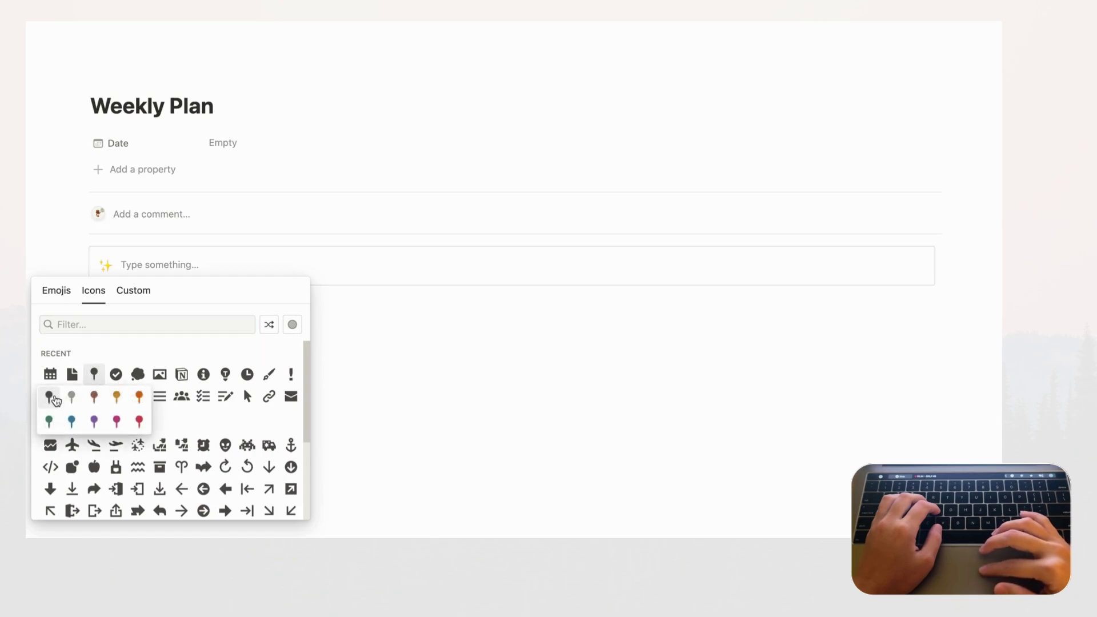
{"action": "left_click", "coordinate": [50, 397]}
{"action": "mouse_move", "coordinate": [138, 266]}
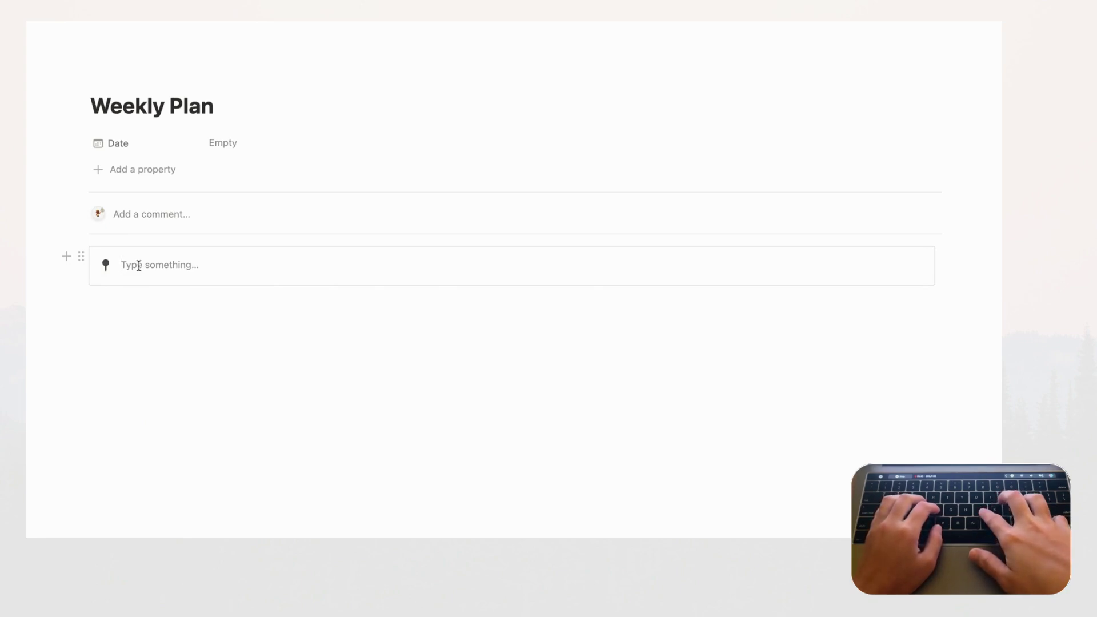
{"action": "type", "text": "Monday"}
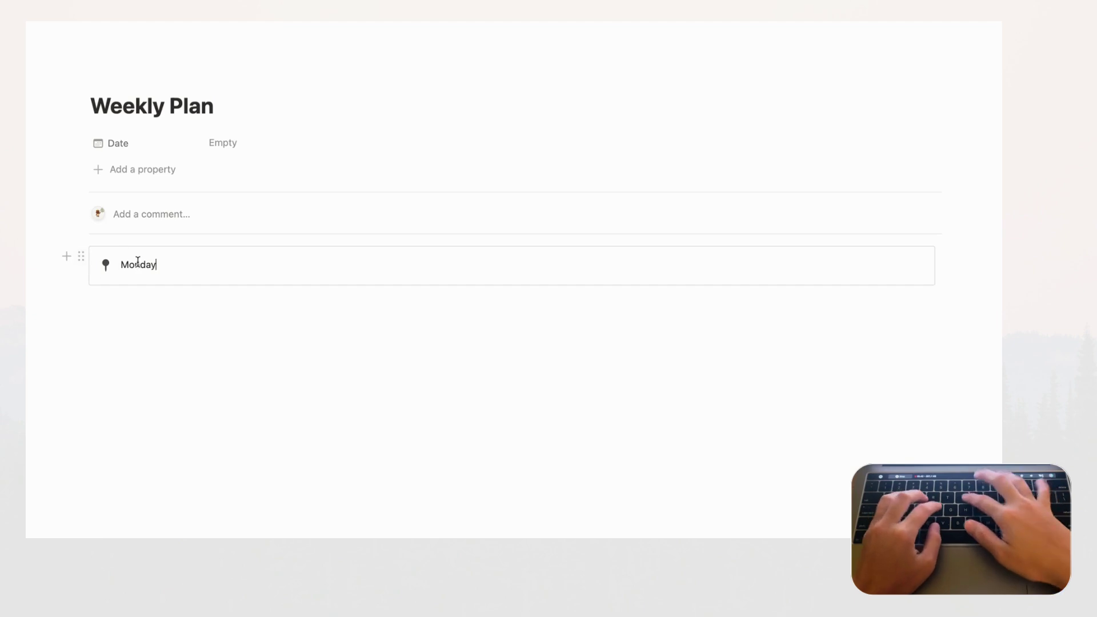
Make the callout's 'Monday' heading bold and start a new line inside it
{"action": "key", "text": "shift+Home"}
{"action": "left_click", "coordinate": [264, 238]}
{"action": "left_click", "coordinate": [166, 265]}
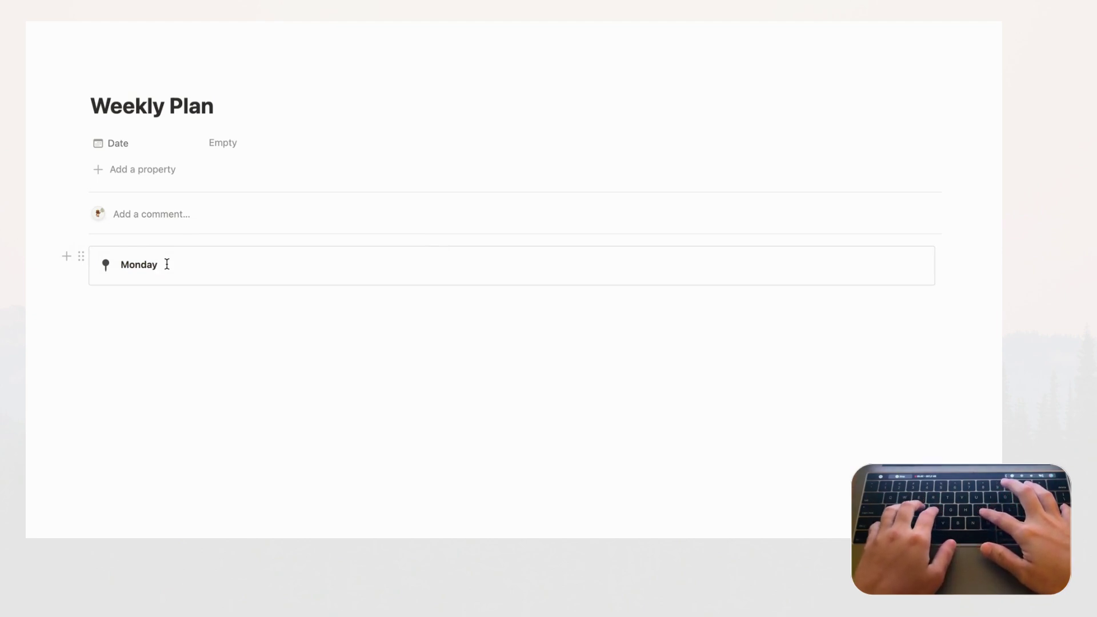
{"action": "key", "text": "Return"}
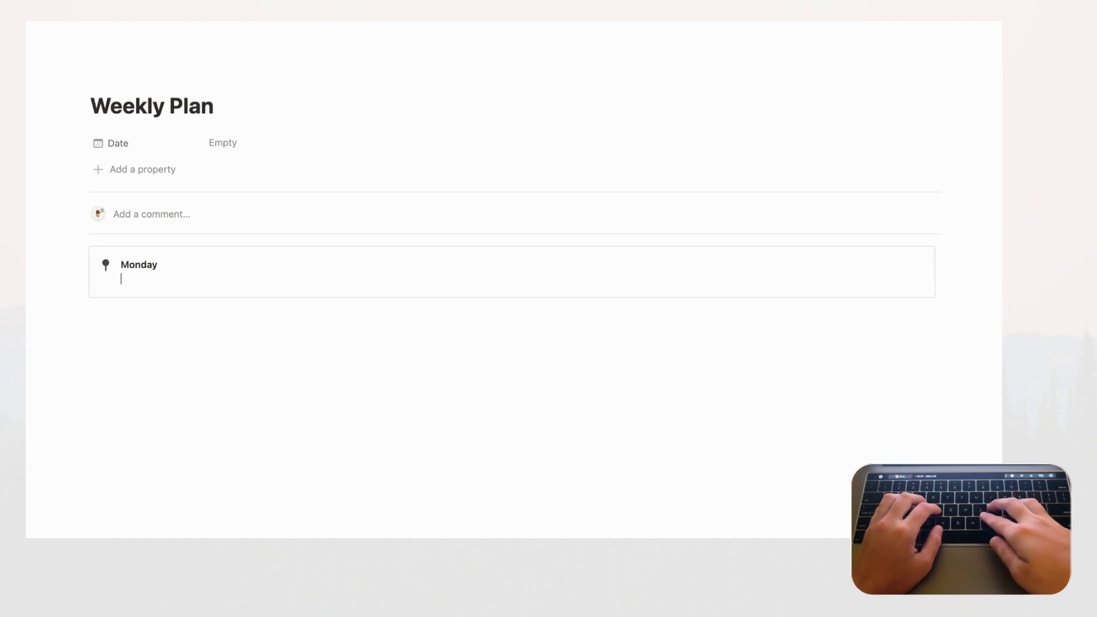
{"action": "type", "text": "/"}
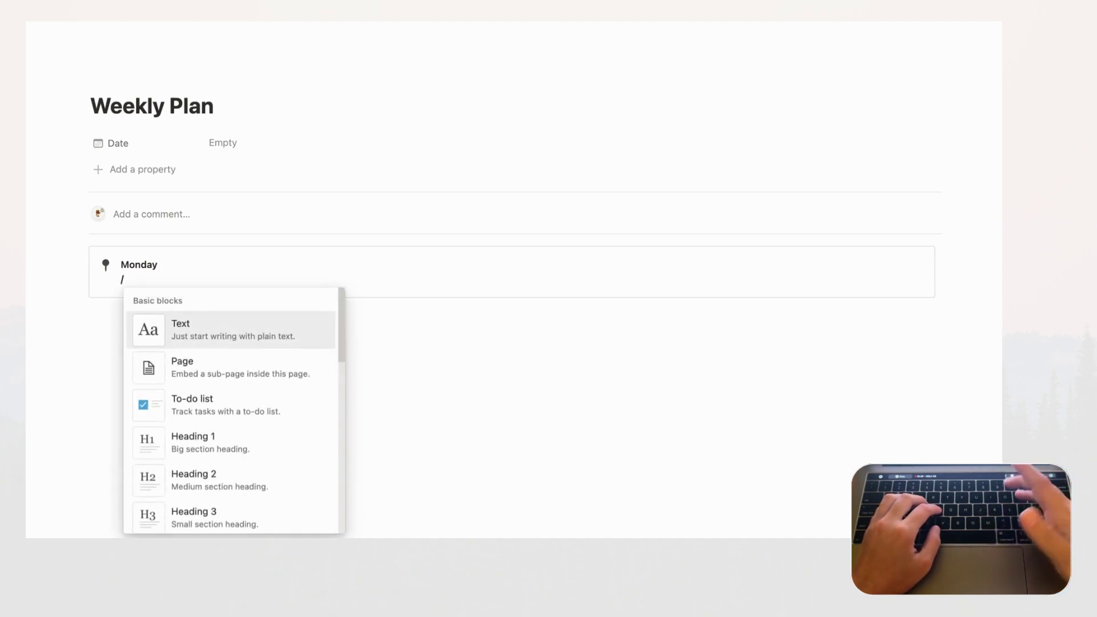
{"action": "type", "text": "to"}
Add a to-do item inside the Monday callout and duplicate it into seven checkboxes
{"action": "left_click", "coordinate": [191, 341]}
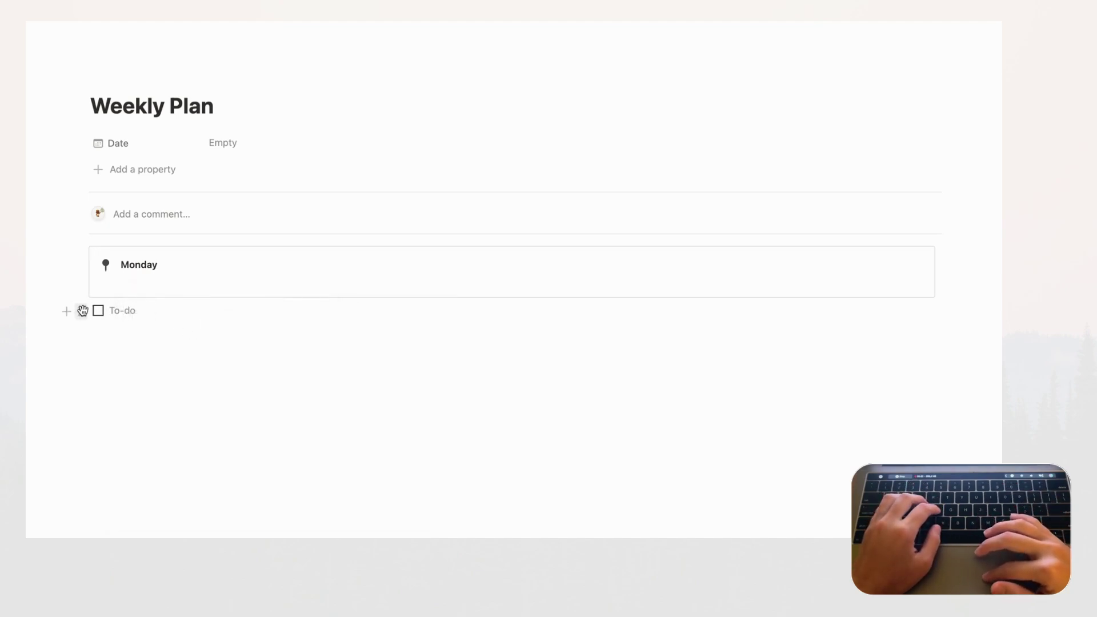
{"action": "left_click_drag", "start_coordinate": [83, 311], "coordinate": [140, 274]}
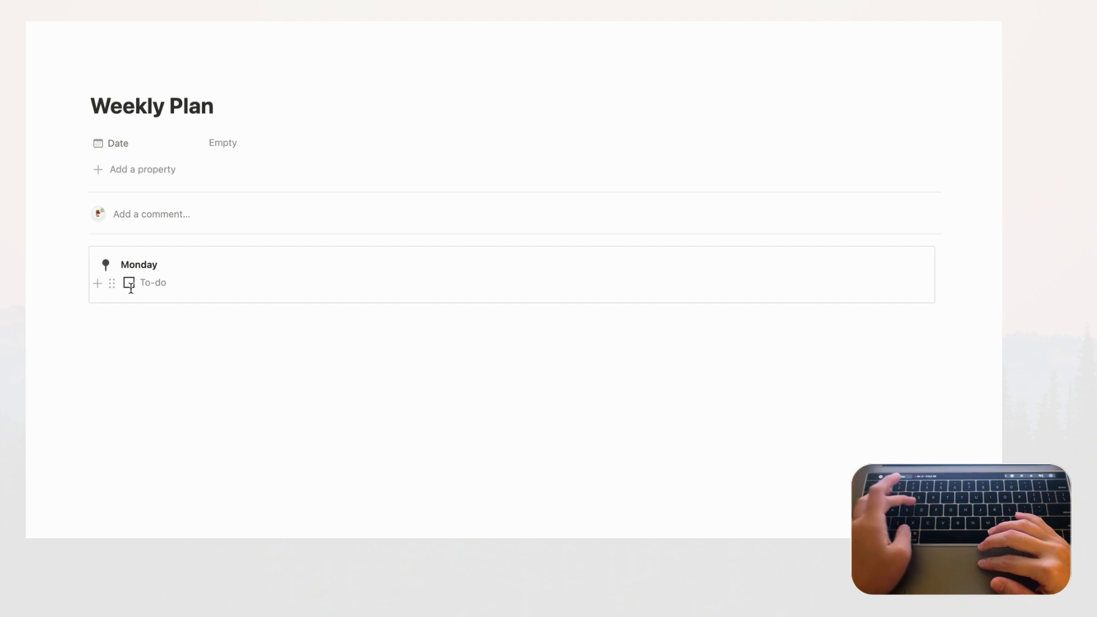
{"action": "key", "text": "ctrl+d"}
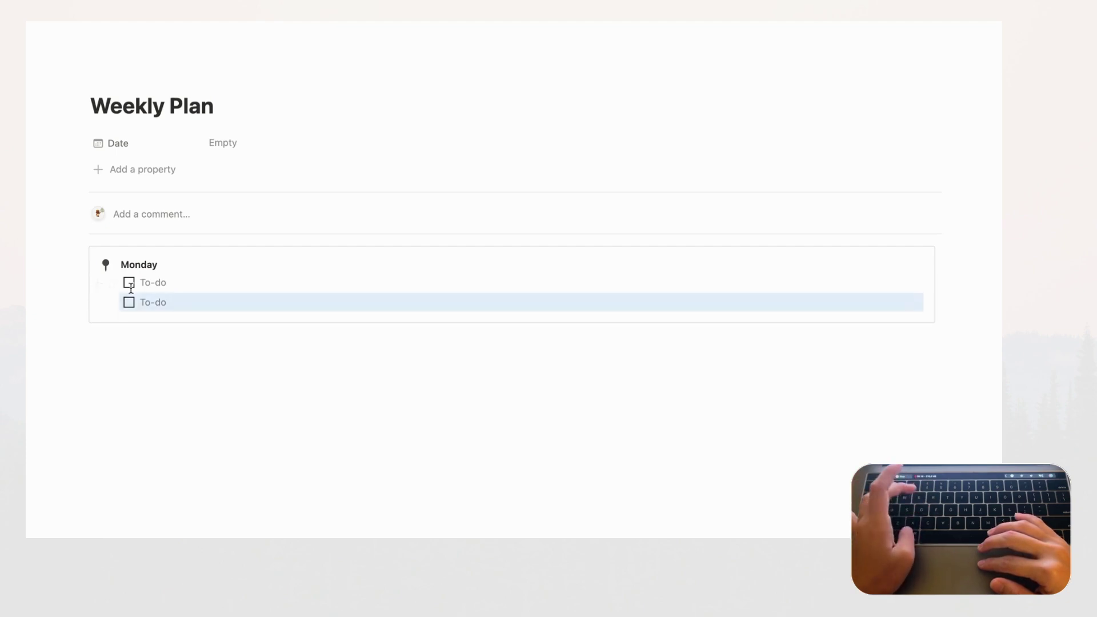
{"action": "key", "text": "ctrl+d"}
{"action": "key", "text": "ctrl+d"}
{"action": "key", "text": "ctrl+d"}
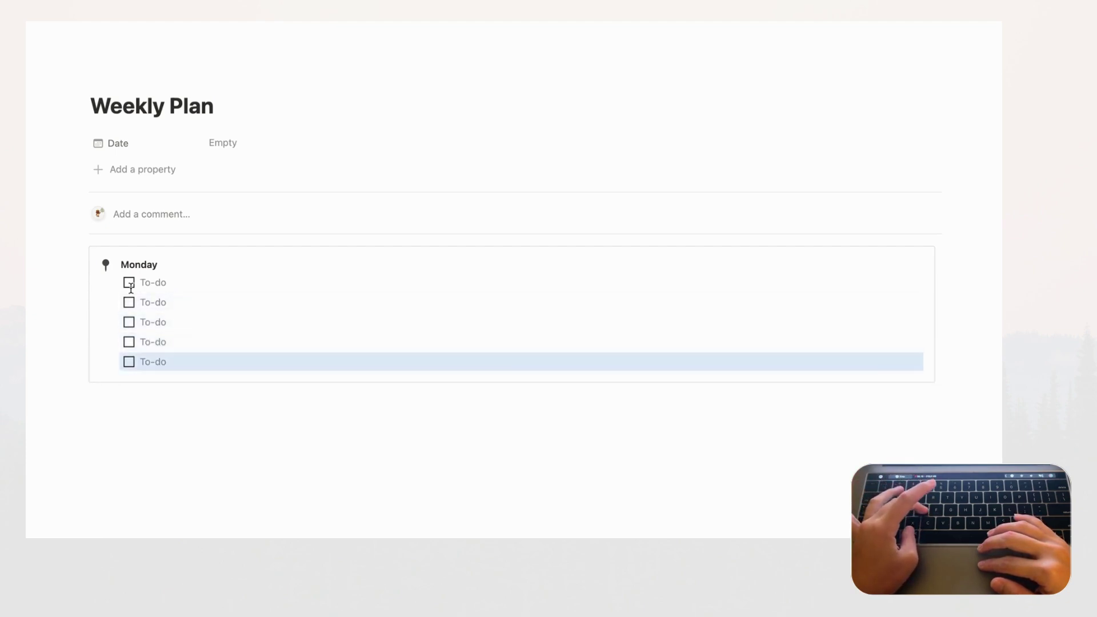
{"action": "key", "text": "ctrl+d"}
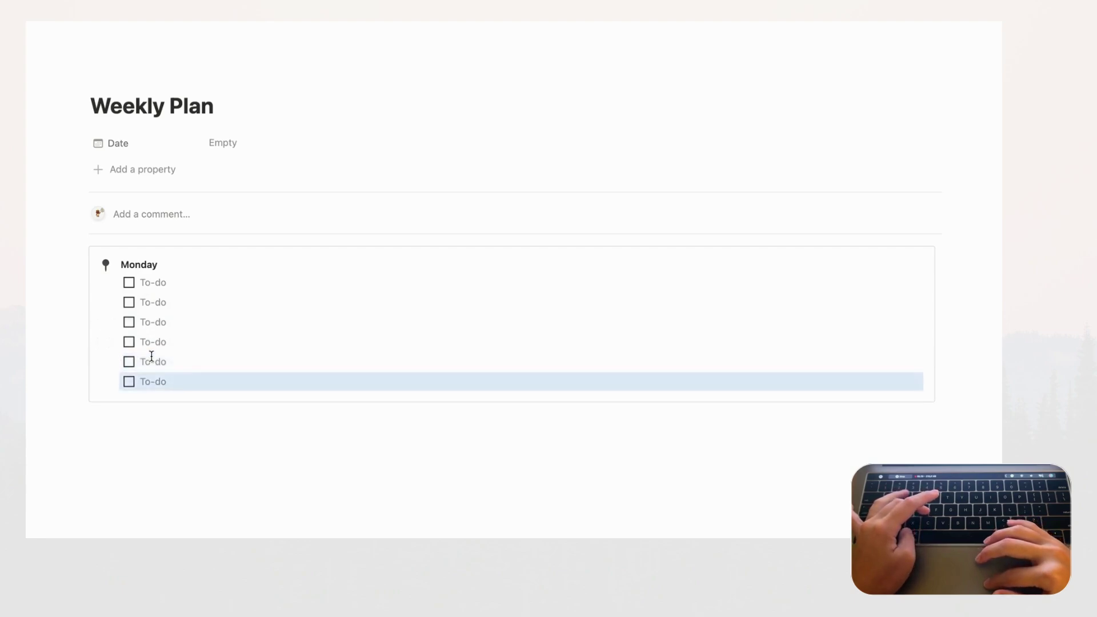
{"action": "key", "text": "ctrl+d"}
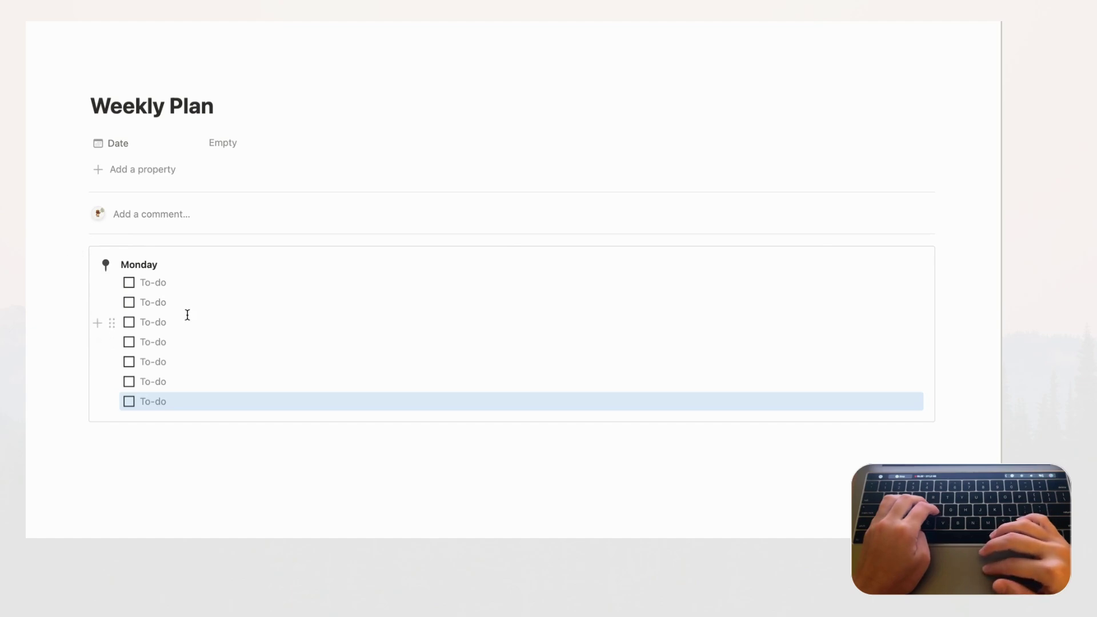
{"action": "scroll", "coordinate": [184, 363], "scroll_direction": "down", "scroll_amount": 1}
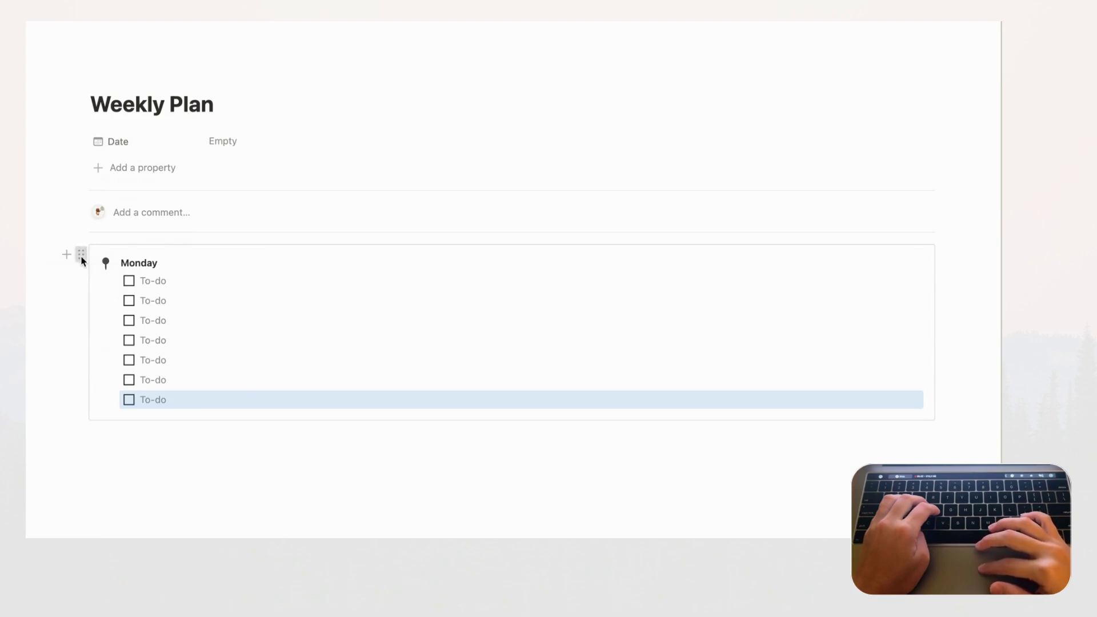
Duplicate the Monday callout and place the copy in a right-hand column
{"action": "left_click", "coordinate": [82, 256]}
{"action": "left_click", "coordinate": [138, 177]}
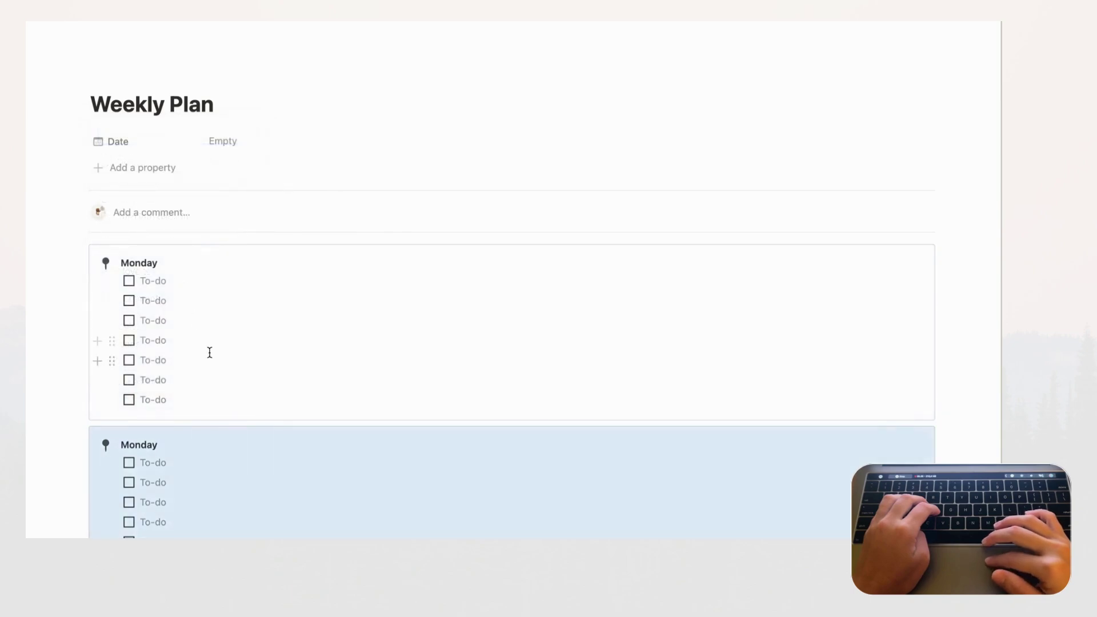
{"action": "scroll", "coordinate": [209, 352], "scroll_direction": "up", "scroll_amount": 1}
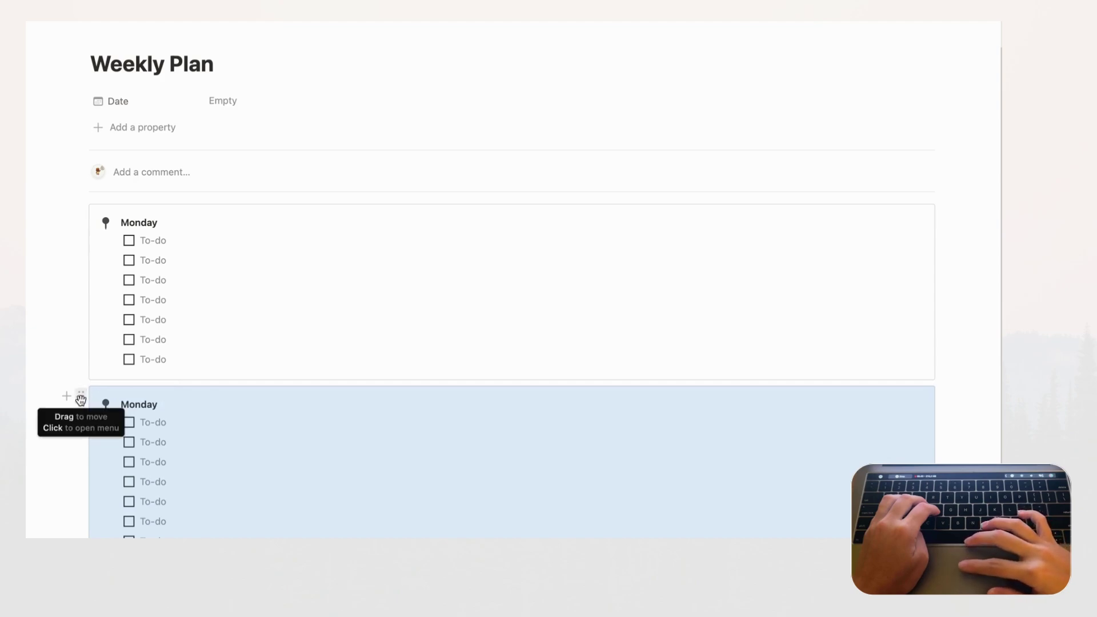
{"action": "left_click_drag", "start_coordinate": [80, 400], "coordinate": [944, 300]}
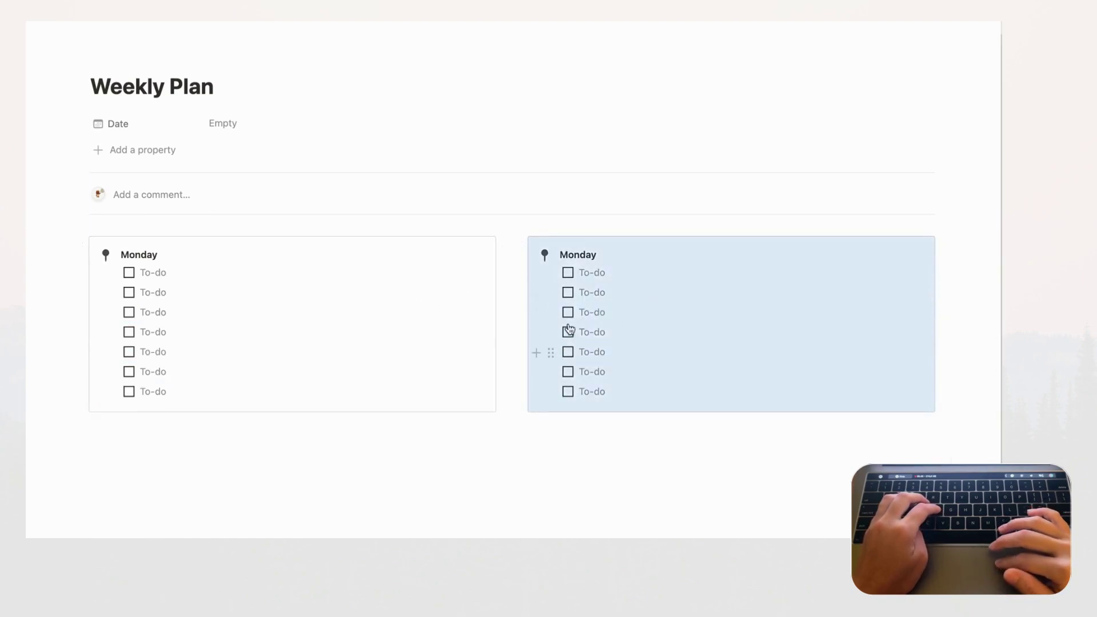
Replace the copied callout's heading with a bold 'Tuesday'
{"action": "double_click", "coordinate": [576, 252]}
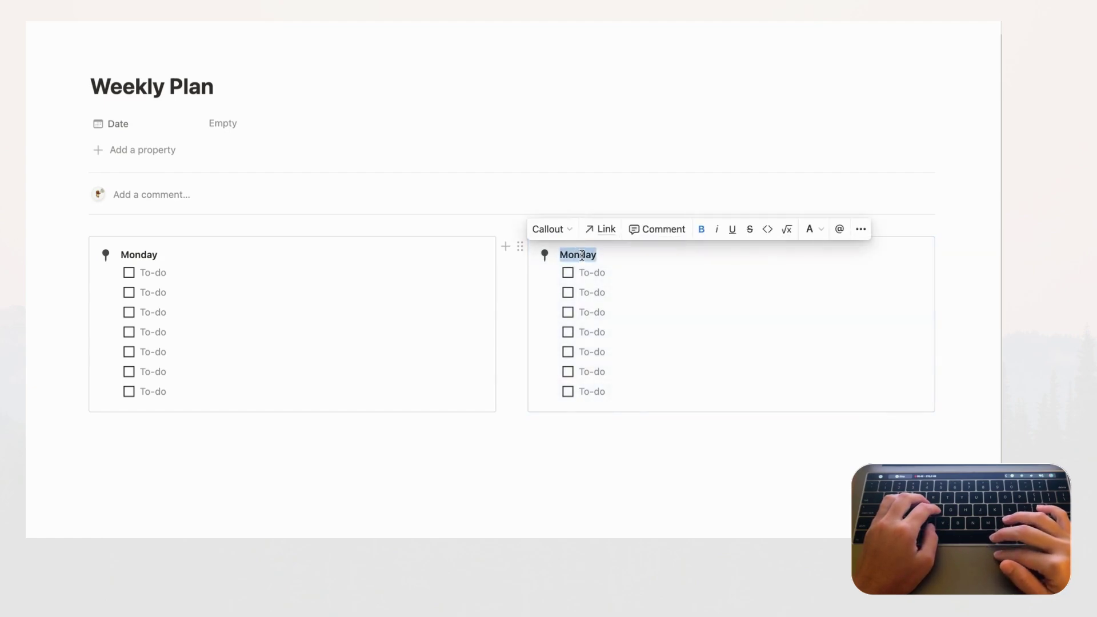
{"action": "key", "text": "BackSpace"}
{"action": "type", "text": "Tuesday"}
{"action": "double_click", "coordinate": [586, 252]}
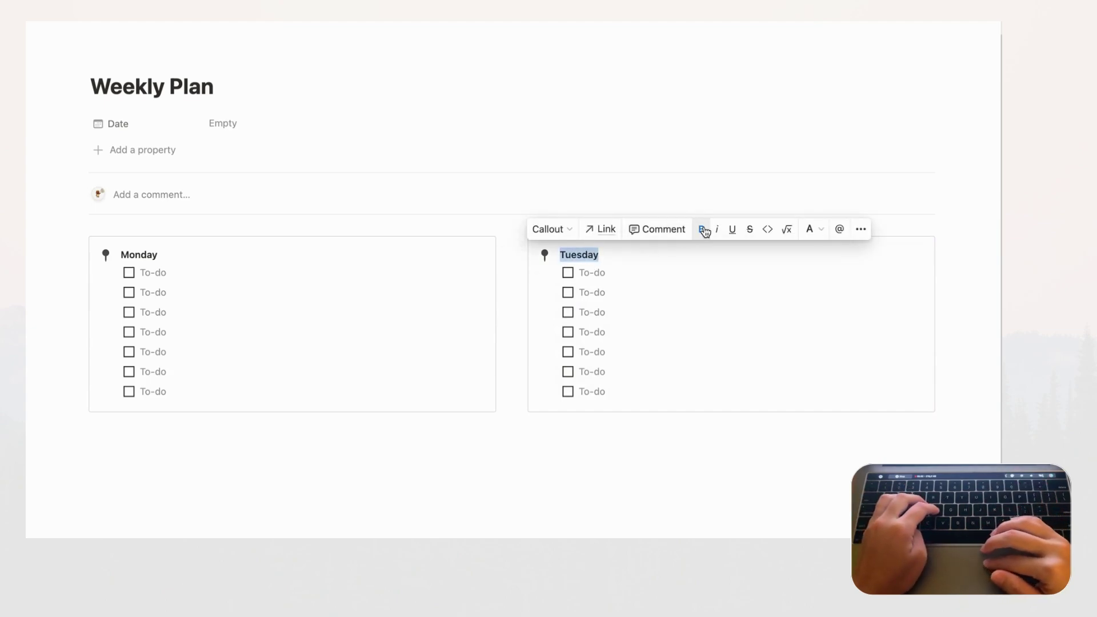
{"action": "left_click", "coordinate": [701, 155]}
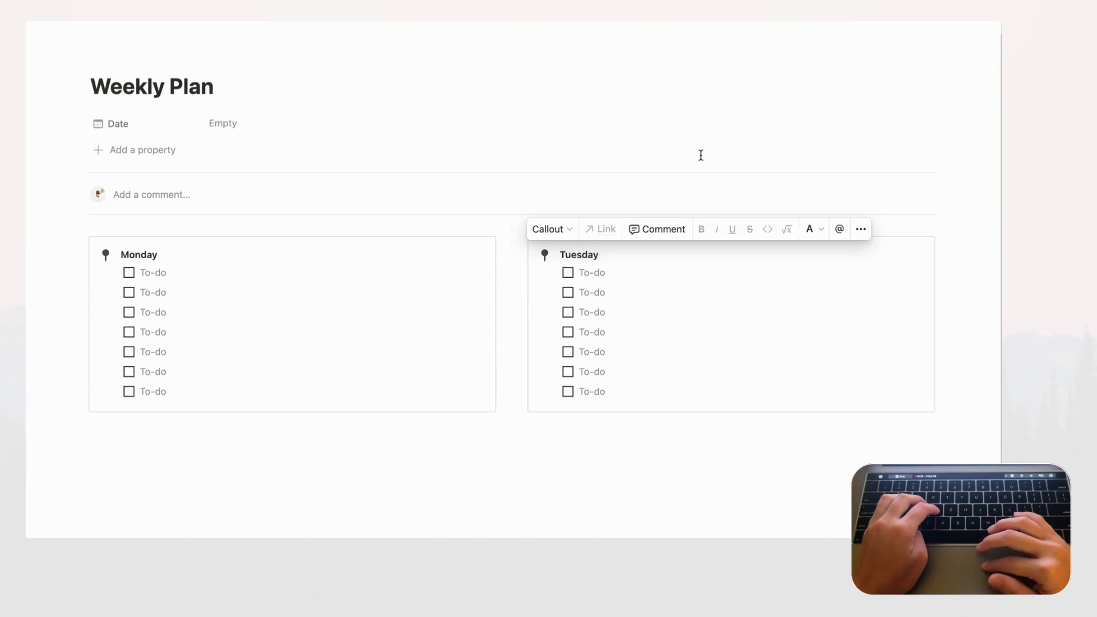
Duplicate the Tuesday callout four times, filling both columns with six callouts
{"action": "left_click", "coordinate": [522, 247]}
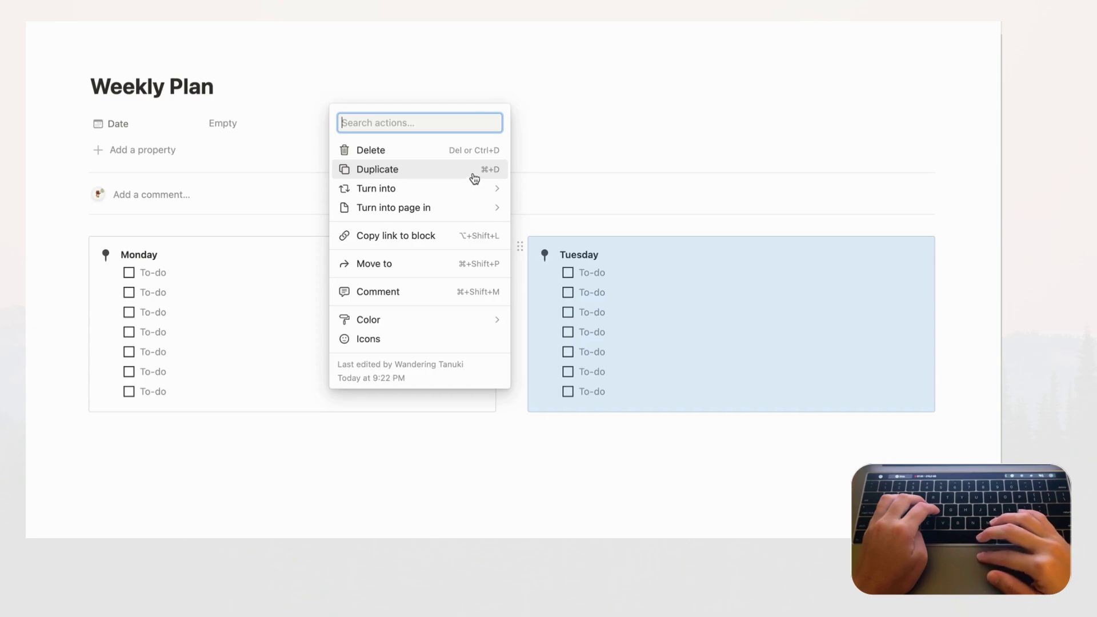
{"action": "left_click", "coordinate": [475, 178]}
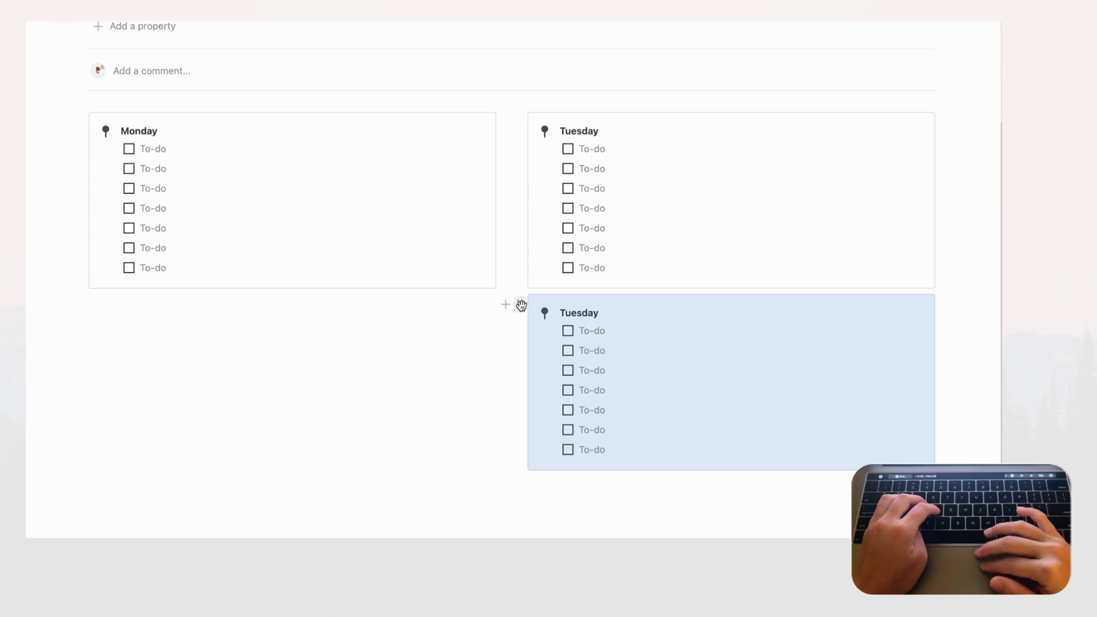
{"action": "left_click", "coordinate": [522, 306]}
{"action": "left_click", "coordinate": [466, 229]}
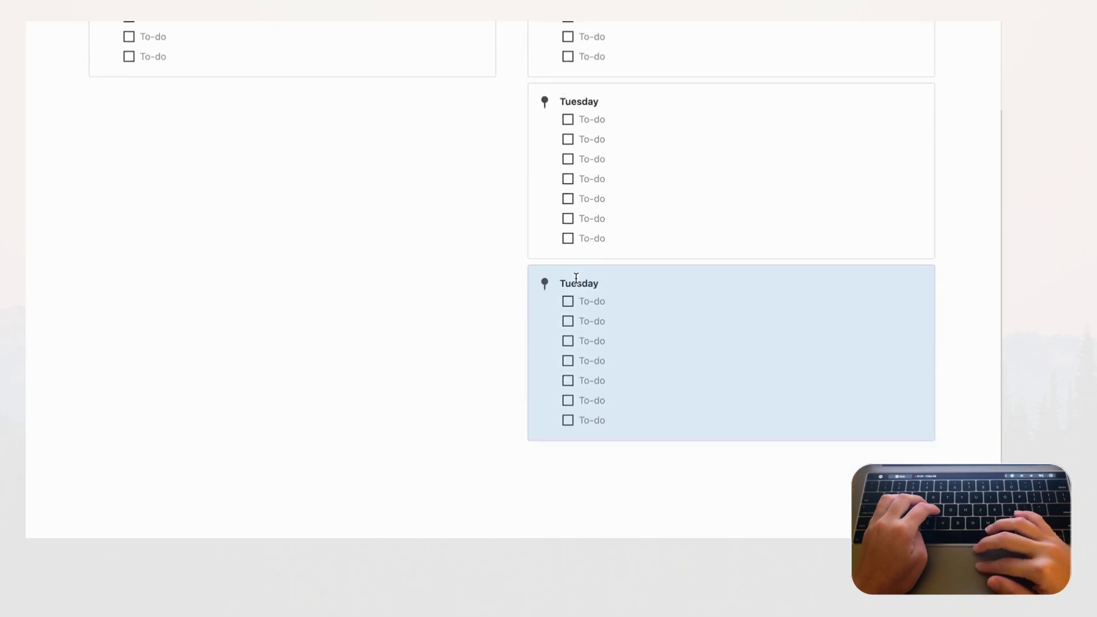
{"action": "left_click", "coordinate": [523, 256]}
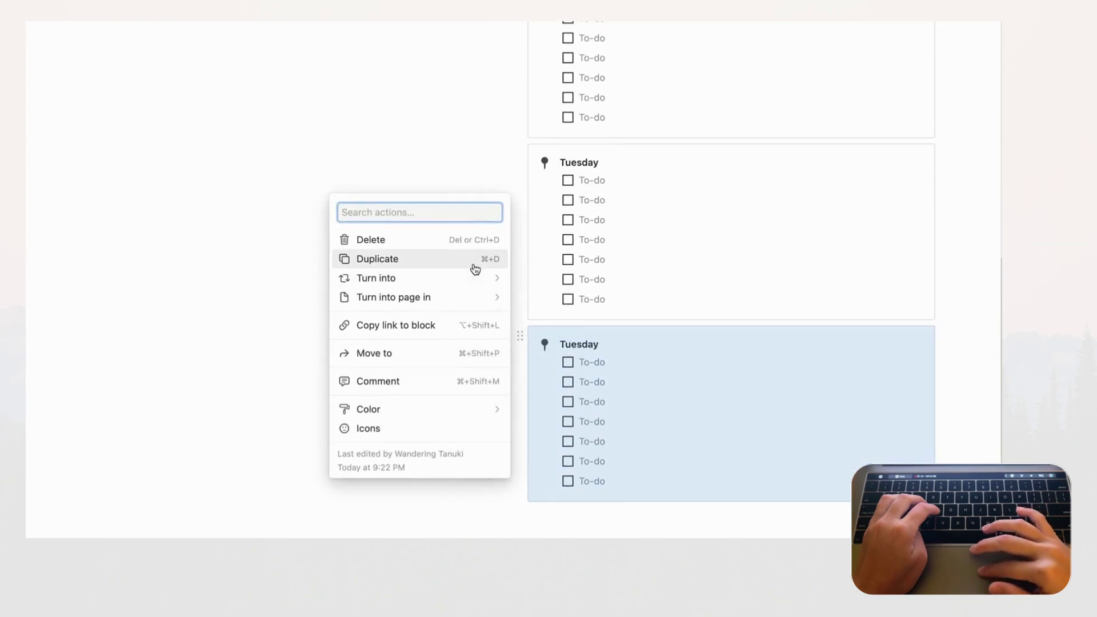
{"action": "left_click", "coordinate": [474, 259]}
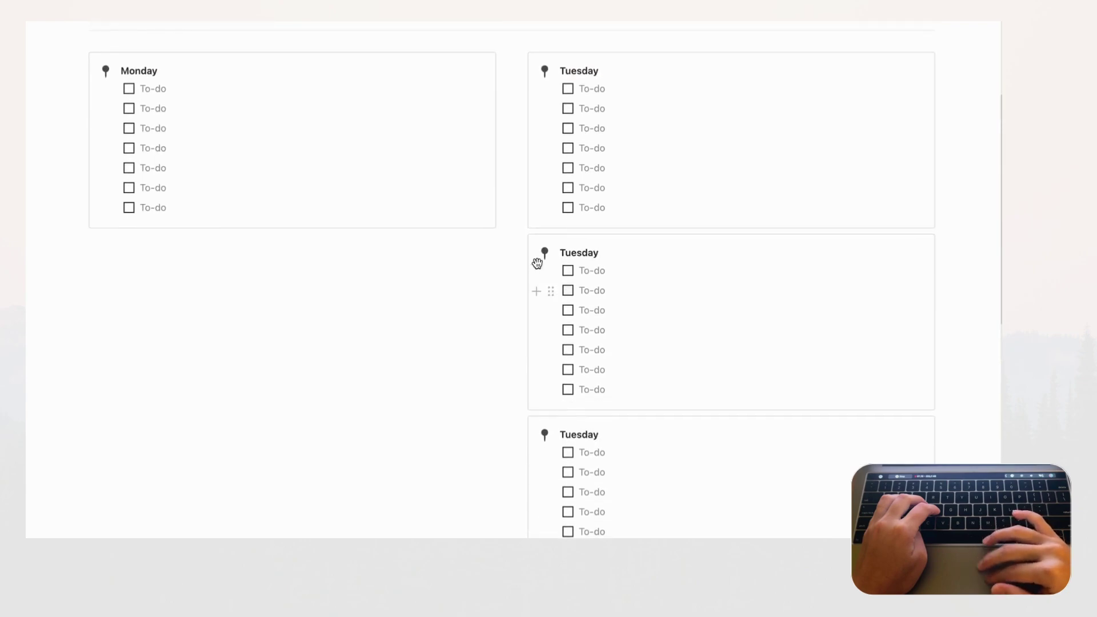
{"action": "left_click_drag", "start_coordinate": [520, 244], "coordinate": [316, 249]}
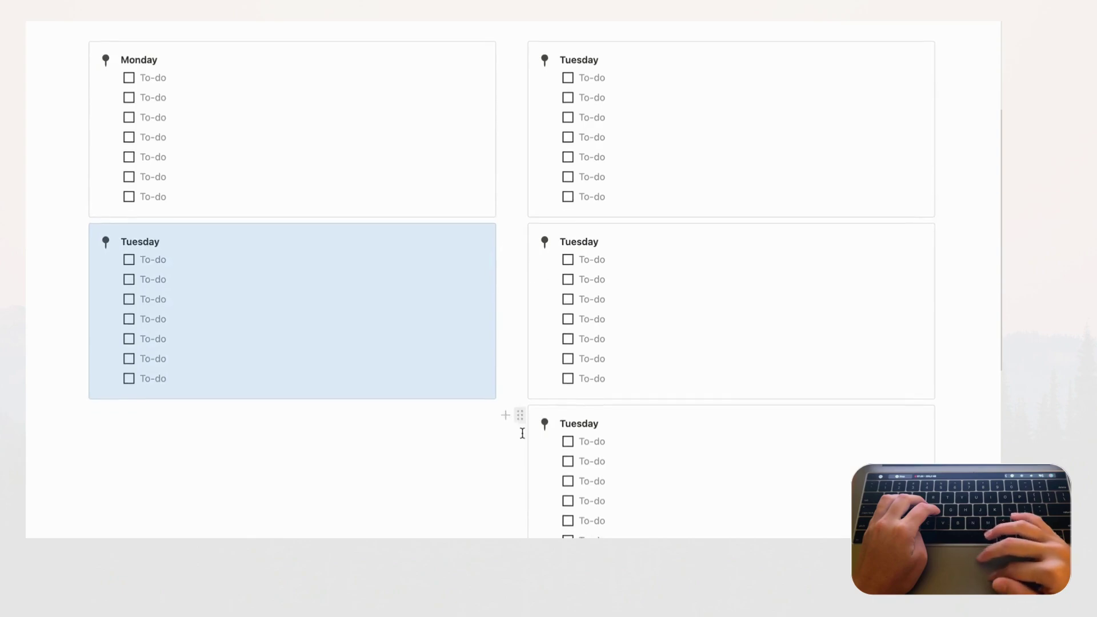
{"action": "scroll", "coordinate": [515, 364], "scroll_direction": "down", "scroll_amount": 2}
{"action": "left_click_drag", "start_coordinate": [519, 343], "coordinate": [324, 338]}
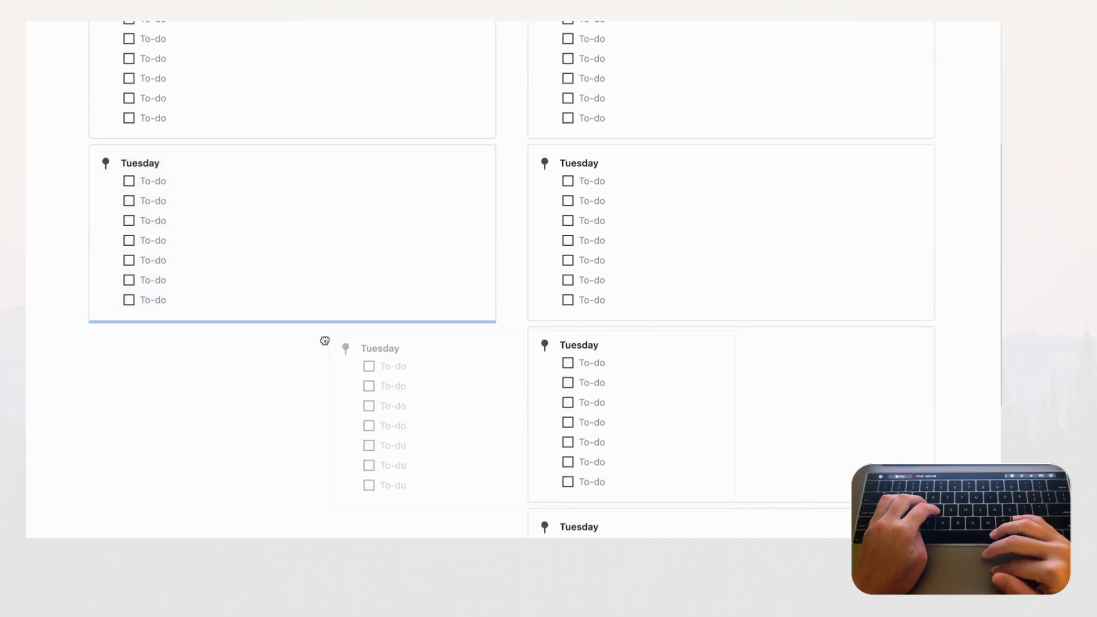
{"action": "scroll", "coordinate": [324, 340], "scroll_direction": "down", "scroll_amount": 3}
{"action": "scroll", "coordinate": [324, 340], "scroll_direction": "down", "scroll_amount": 3}
{"action": "scroll", "coordinate": [324, 339], "scroll_direction": "up", "scroll_amount": 6}
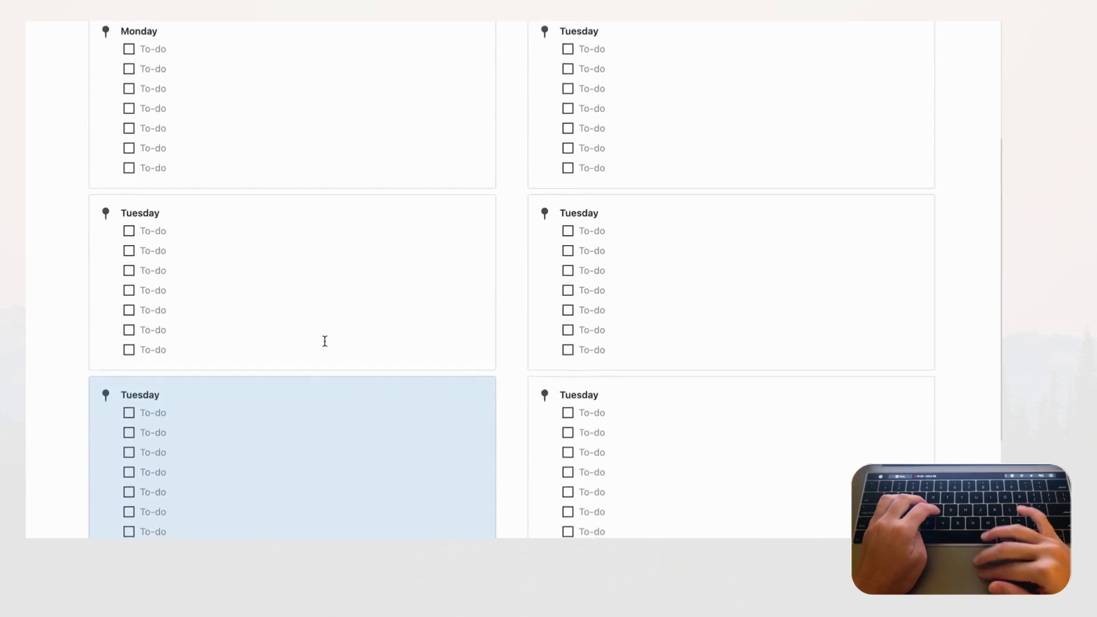
{"action": "scroll", "coordinate": [324, 341], "scroll_direction": "up", "scroll_amount": 1}
{"action": "scroll", "coordinate": [324, 340], "scroll_direction": "up", "scroll_amount": 2}
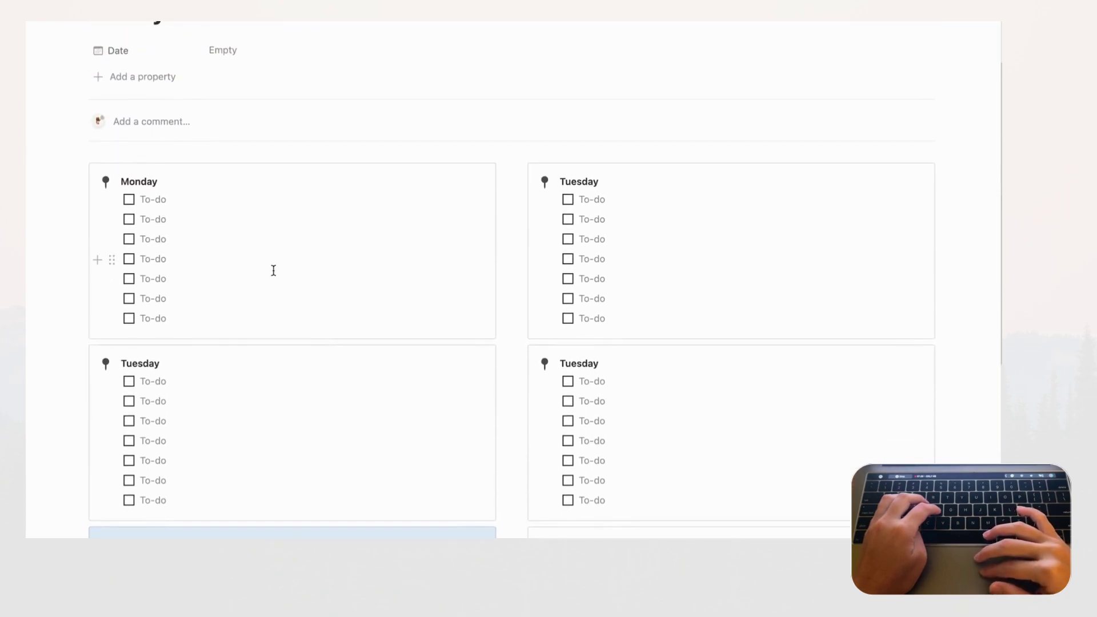
{"action": "scroll", "coordinate": [484, 100], "scroll_direction": "down", "scroll_amount": 3}
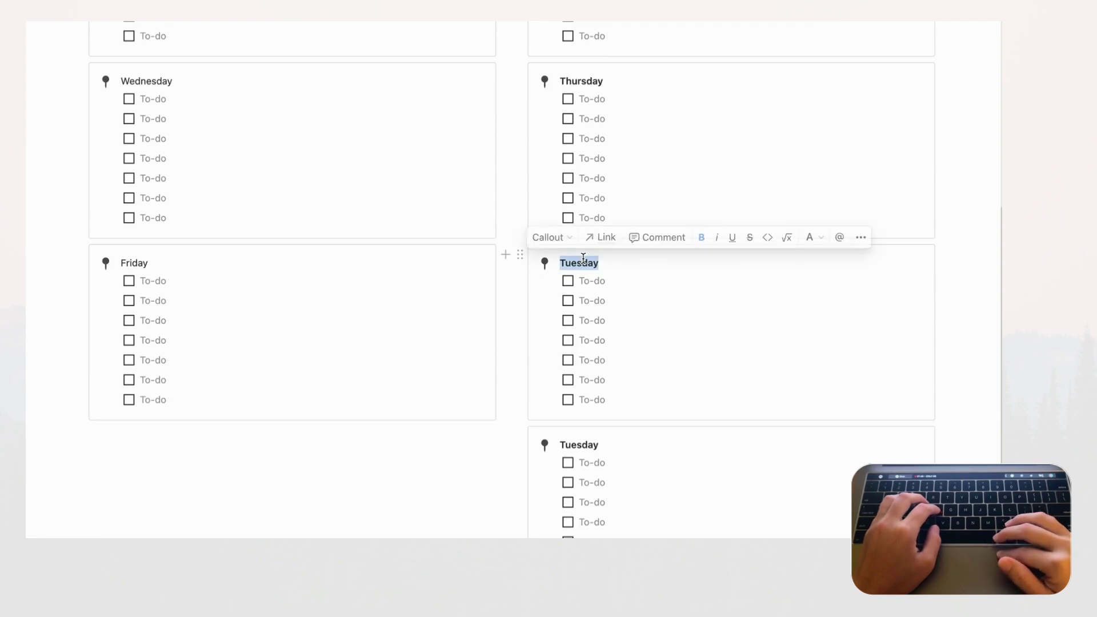
{"action": "type", "text": "Saturday"}
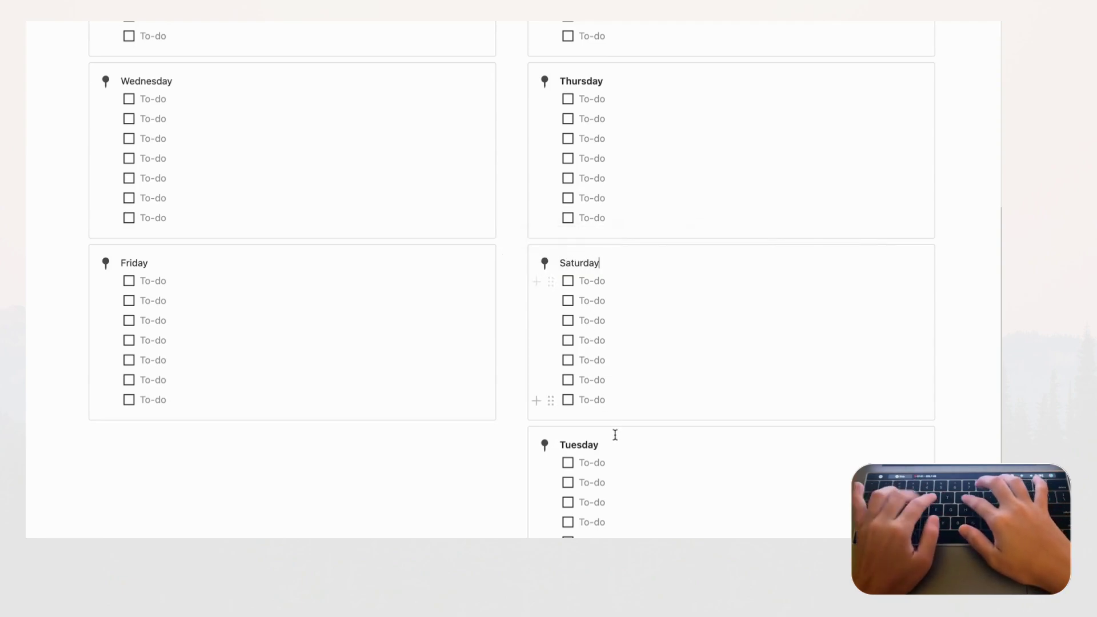
Rename and bold the copied headings as Wednesday, Thursday, Friday, Saturday and Sunday
{"action": "double_click", "coordinate": [591, 445]}
{"action": "type", "text": "Sunday"}
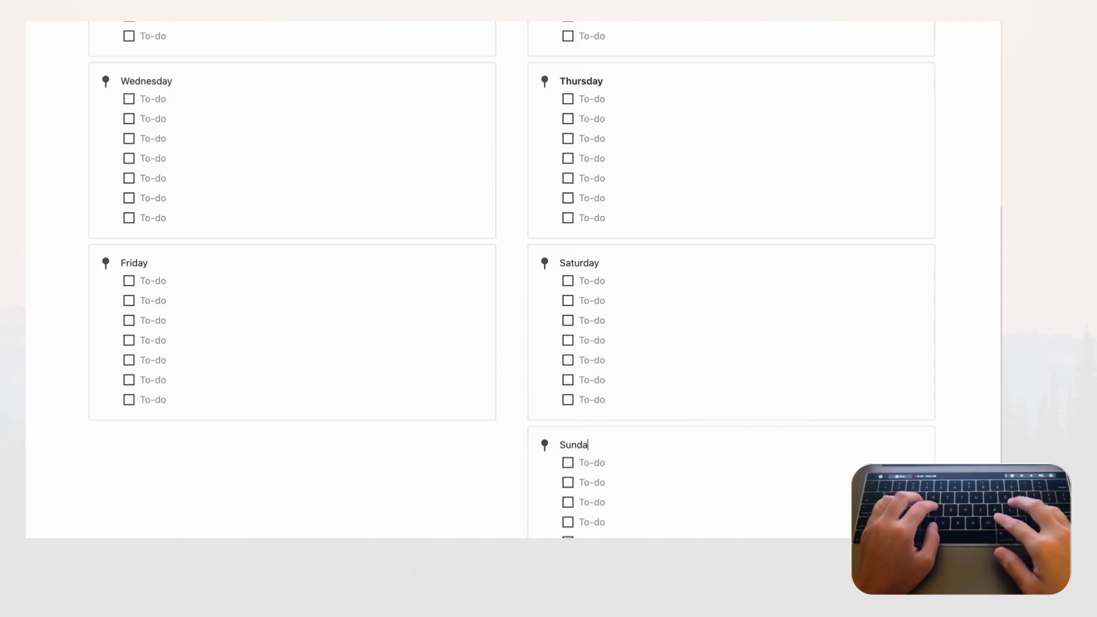
{"action": "double_click", "coordinate": [588, 263]}
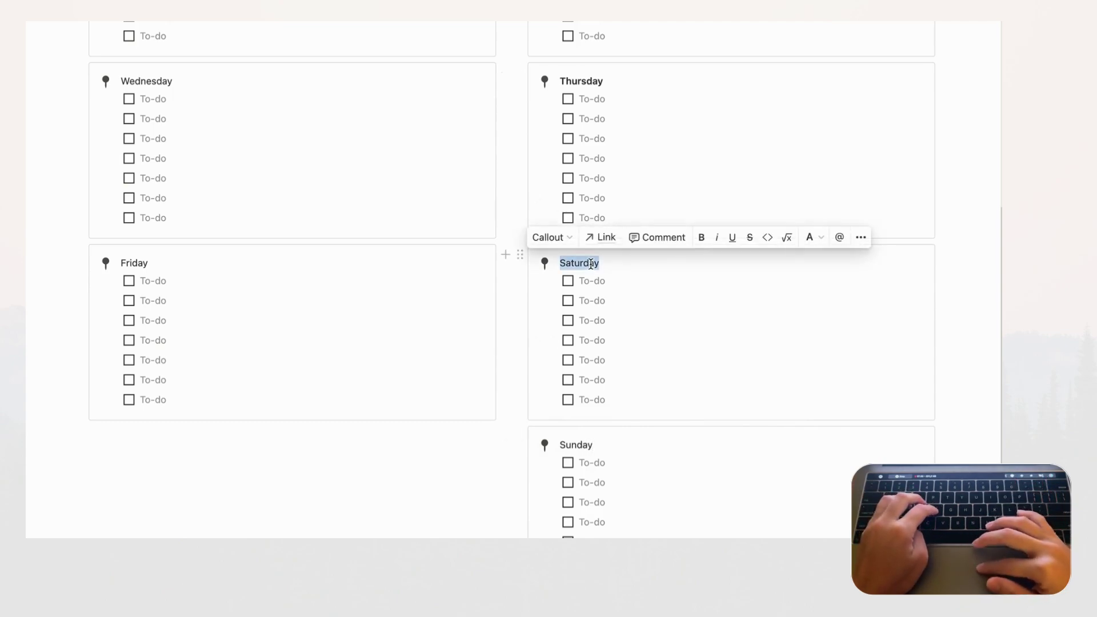
{"action": "double_click", "coordinate": [583, 445]}
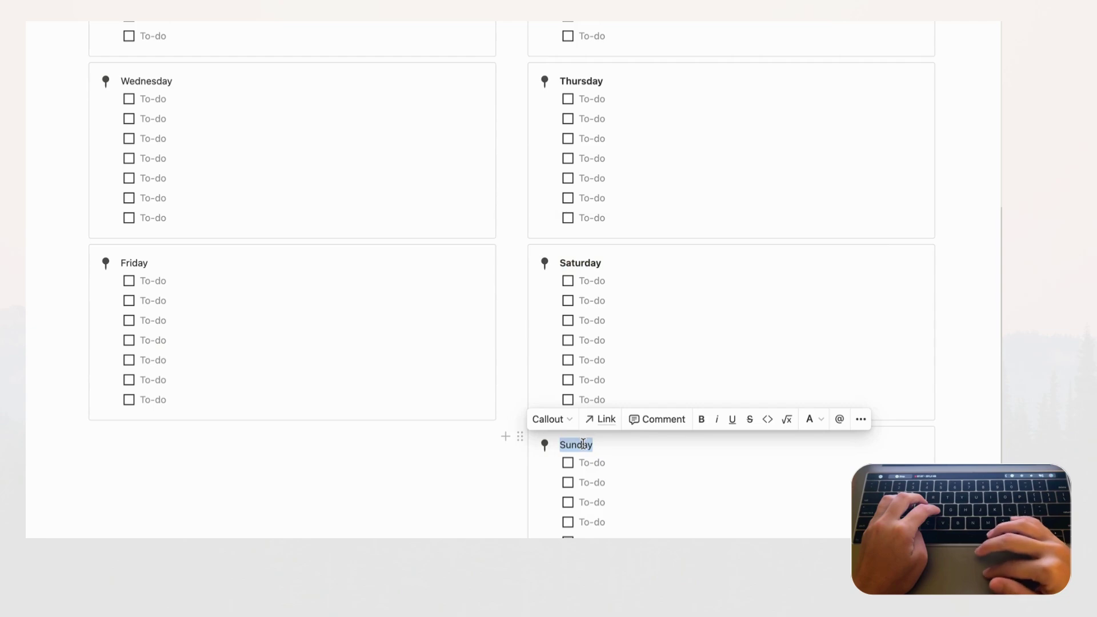
{"action": "double_click", "coordinate": [138, 263]}
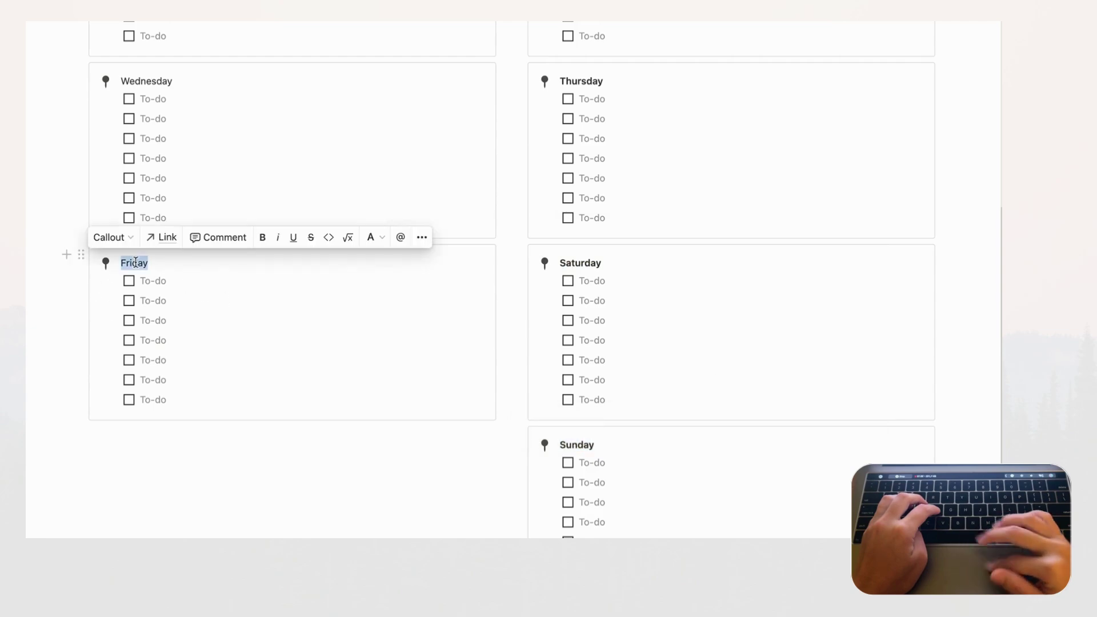
{"action": "double_click", "coordinate": [148, 83]}
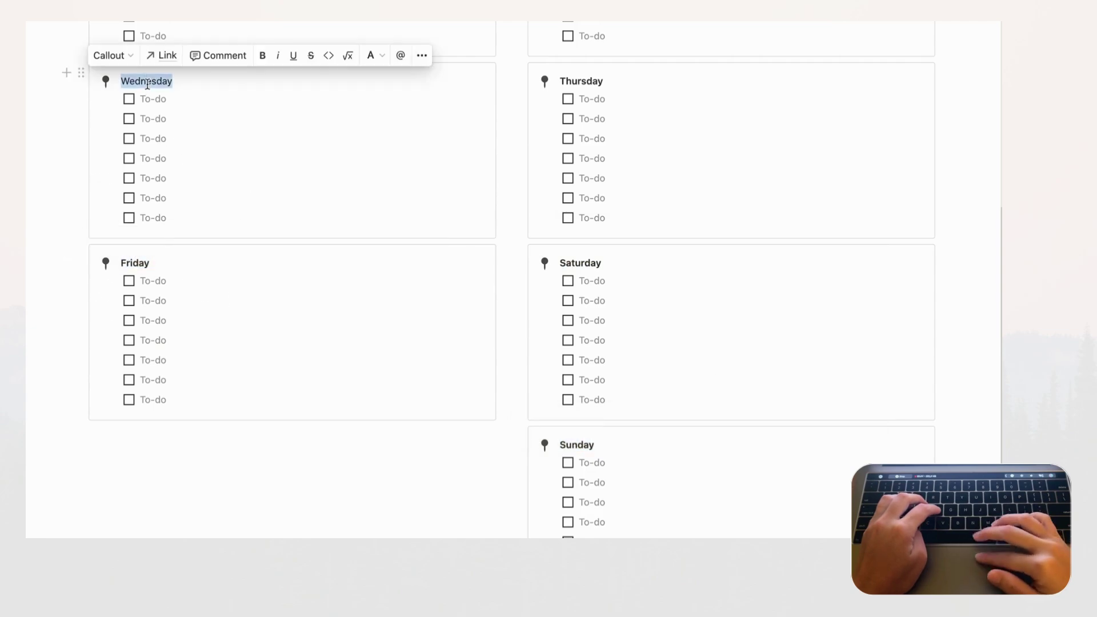
{"action": "scroll", "coordinate": [300, 159], "scroll_direction": "up", "scroll_amount": 2}
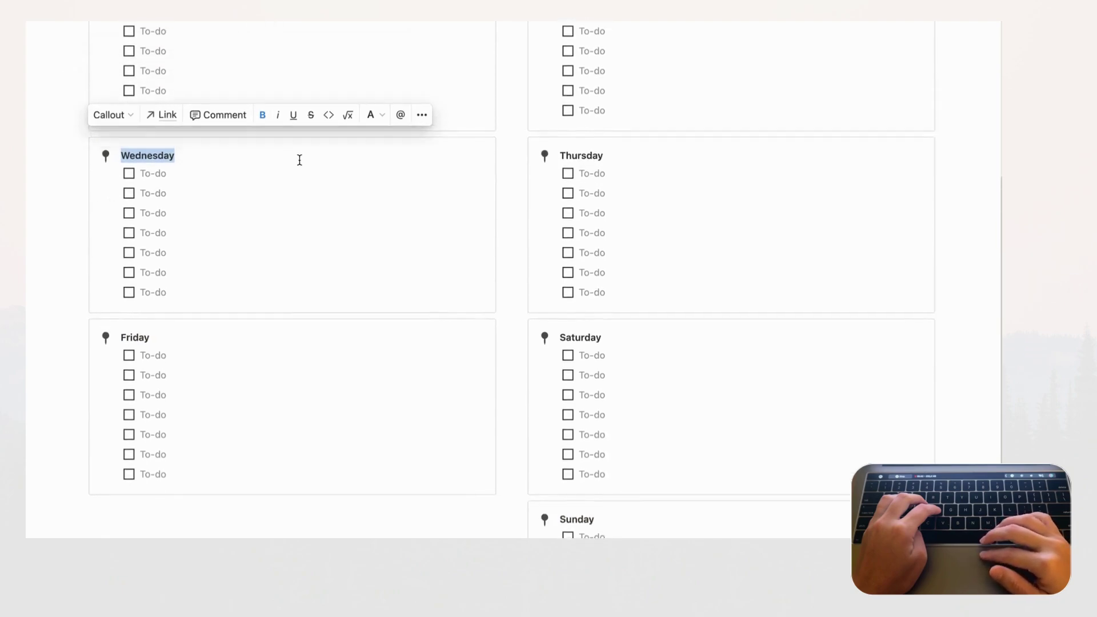
{"action": "scroll", "coordinate": [299, 159], "scroll_direction": "up", "scroll_amount": 2}
{"action": "scroll", "coordinate": [299, 160], "scroll_direction": "up", "scroll_amount": 2}
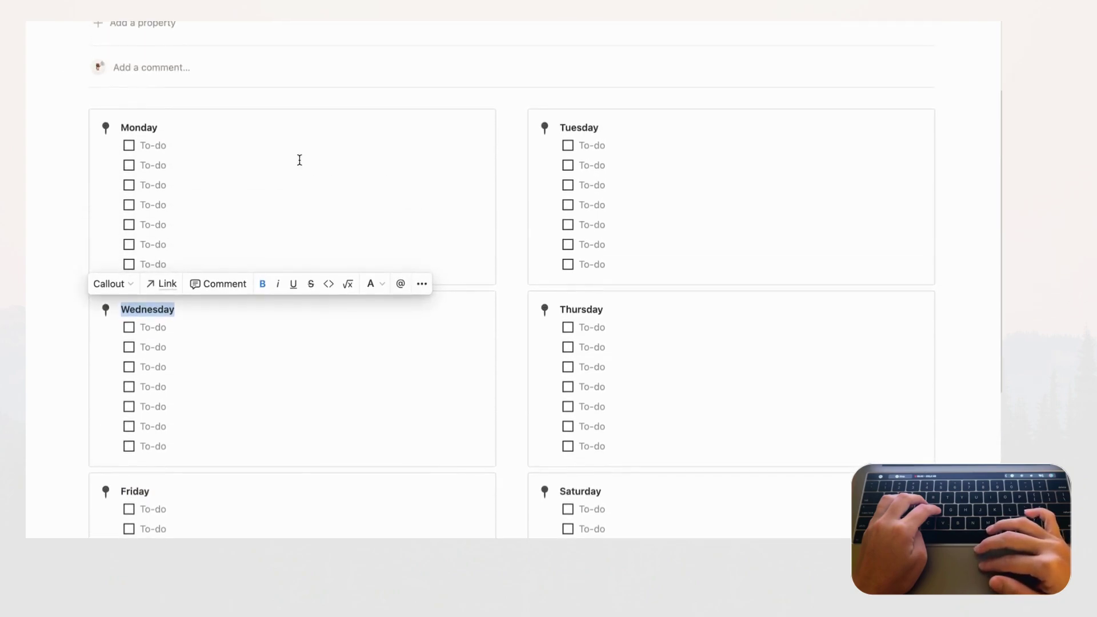
{"action": "scroll", "coordinate": [299, 159], "scroll_direction": "down", "scroll_amount": 1}
{"action": "scroll", "coordinate": [299, 162], "scroll_direction": "down", "scroll_amount": 3}
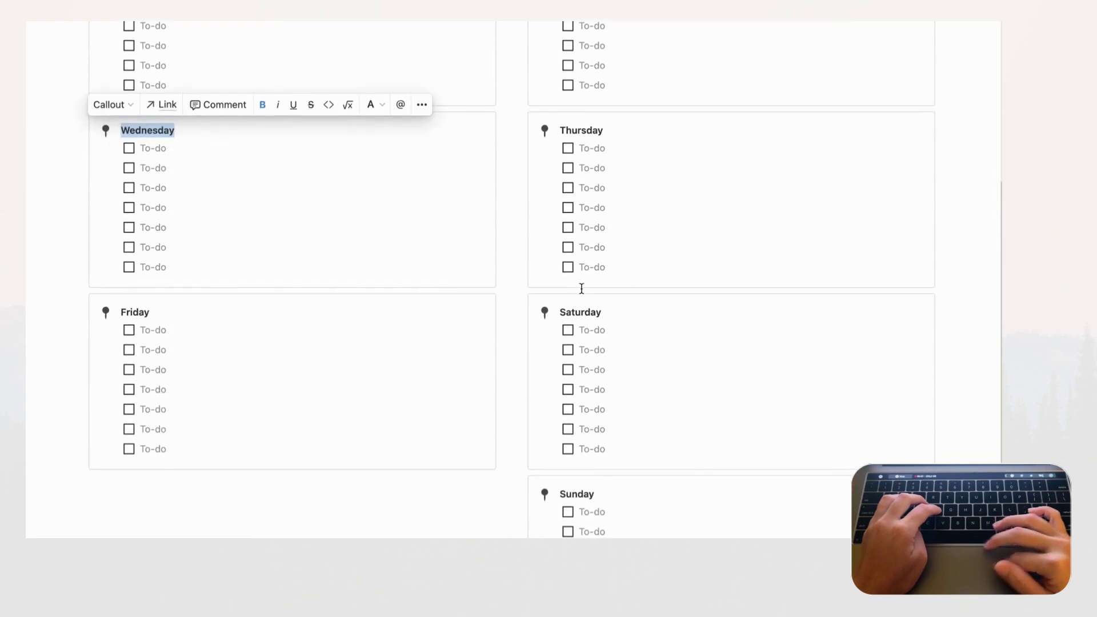
{"action": "scroll", "coordinate": [581, 289], "scroll_direction": "down", "scroll_amount": 1}
{"action": "scroll", "coordinate": [581, 289], "scroll_direction": "down", "scroll_amount": 1}
{"action": "scroll", "coordinate": [582, 289], "scroll_direction": "up", "scroll_amount": 3}
{"action": "scroll", "coordinate": [485, 219], "scroll_direction": "up", "scroll_amount": 1}
{"action": "scroll", "coordinate": [454, 176], "scroll_direction": "up", "scroll_amount": 3}
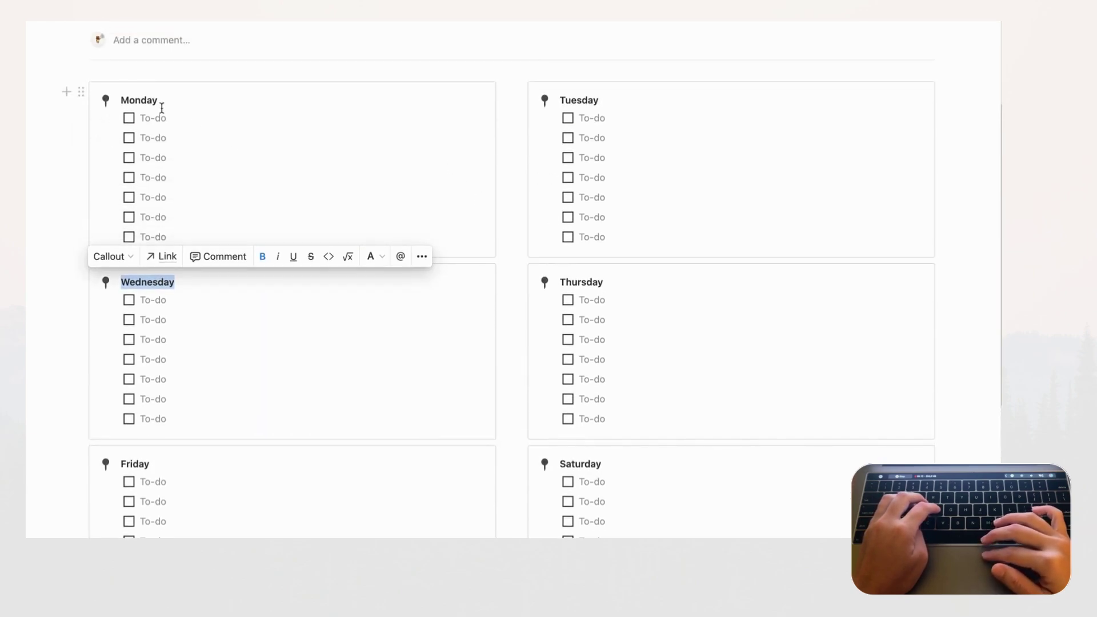
{"action": "mouse_move", "coordinate": [591, 300]}
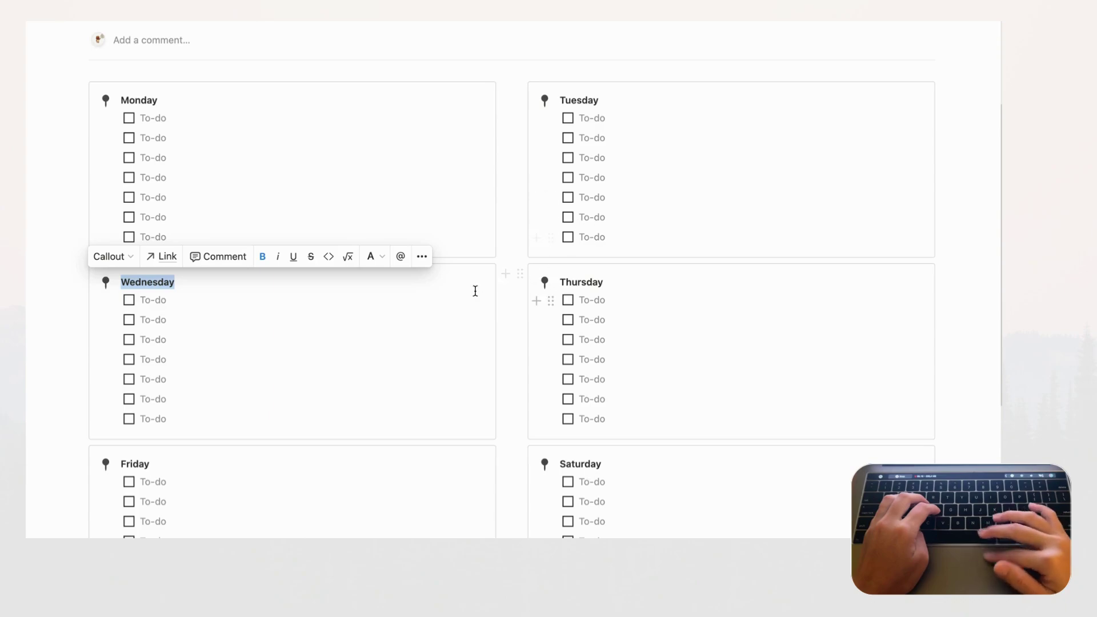
{"action": "scroll", "coordinate": [475, 291], "scroll_direction": "up", "scroll_amount": 3}
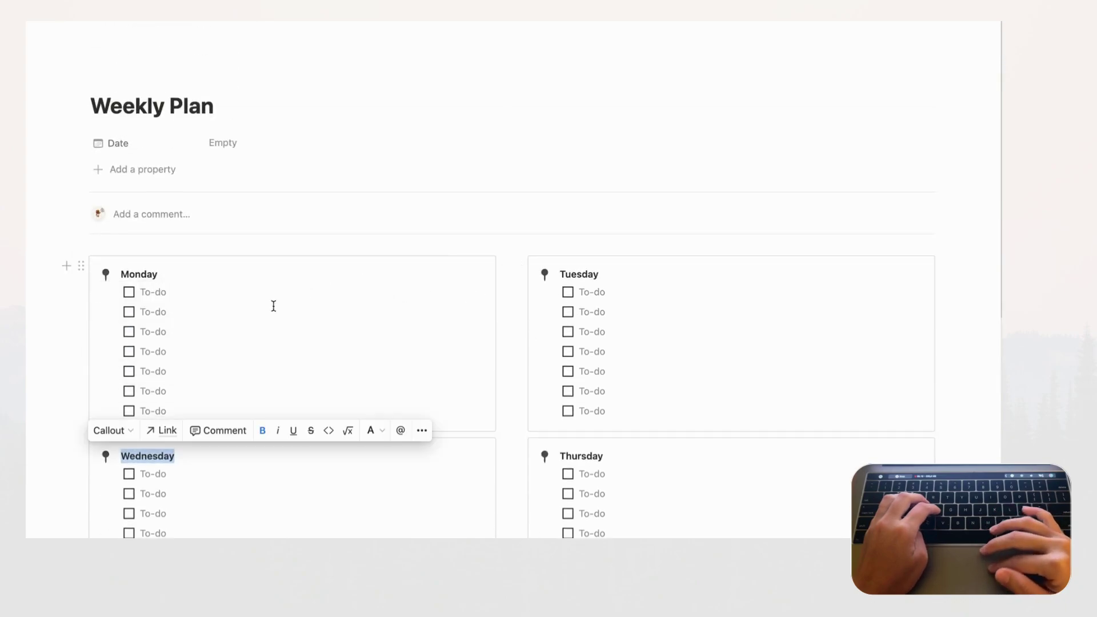
{"action": "scroll", "coordinate": [260, 310], "scroll_direction": "down", "scroll_amount": 1}
{"action": "scroll", "coordinate": [253, 314], "scroll_direction": "down", "scroll_amount": 5}
{"action": "scroll", "coordinate": [252, 315], "scroll_direction": "up", "scroll_amount": 2}
{"action": "scroll", "coordinate": [249, 310], "scroll_direction": "up", "scroll_amount": 4}
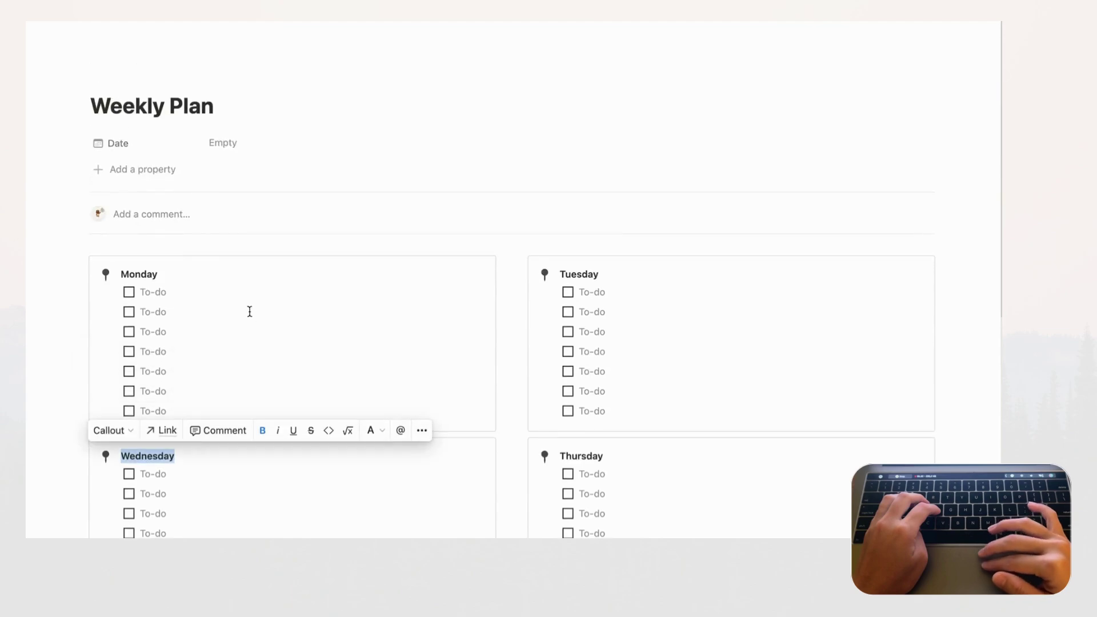
Add a 'Notes' text property and return to the Weekly Planner page
{"action": "left_click", "coordinate": [134, 171]}
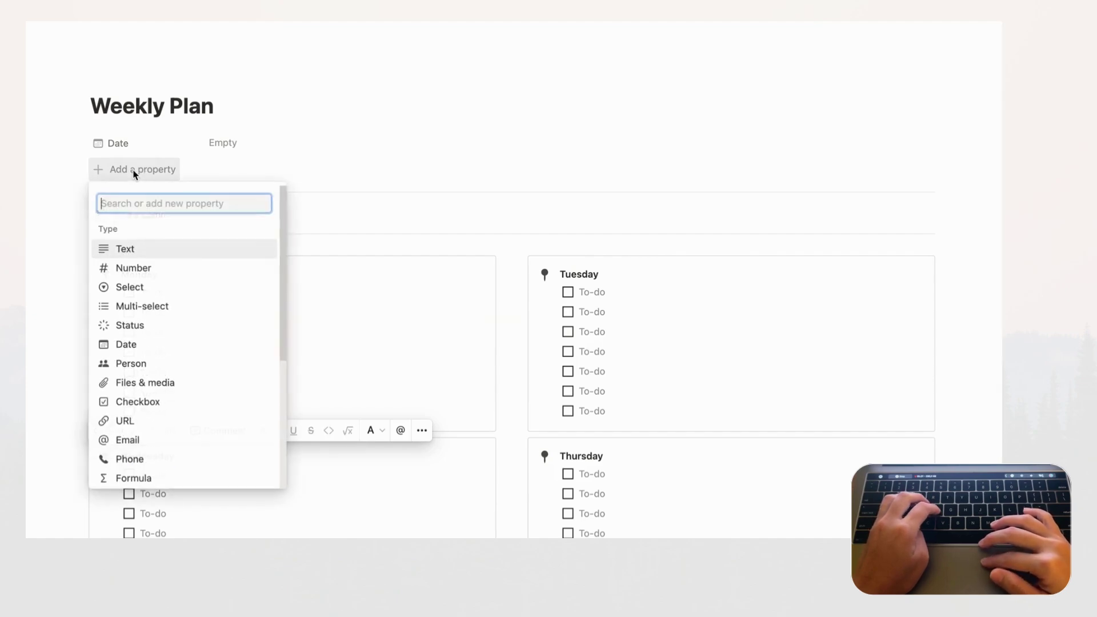
{"action": "left_click", "coordinate": [159, 250]}
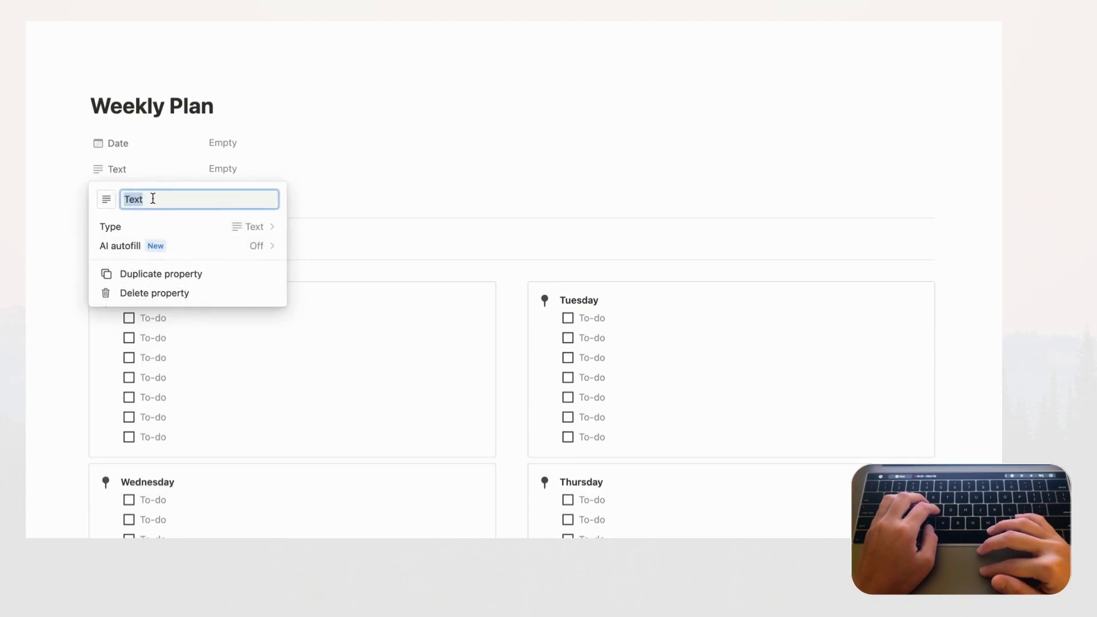
{"action": "type", "text": "Notes"}
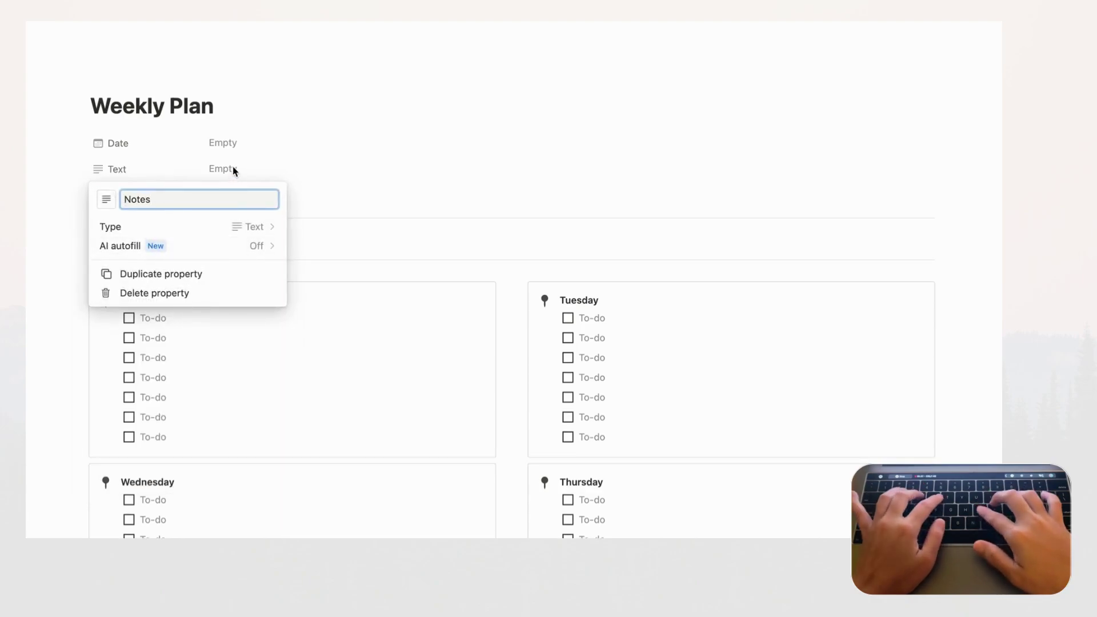
{"action": "left_click", "coordinate": [232, 171]}
{"action": "scroll", "coordinate": [263, 175], "scroll_direction": "down", "scroll_amount": 1}
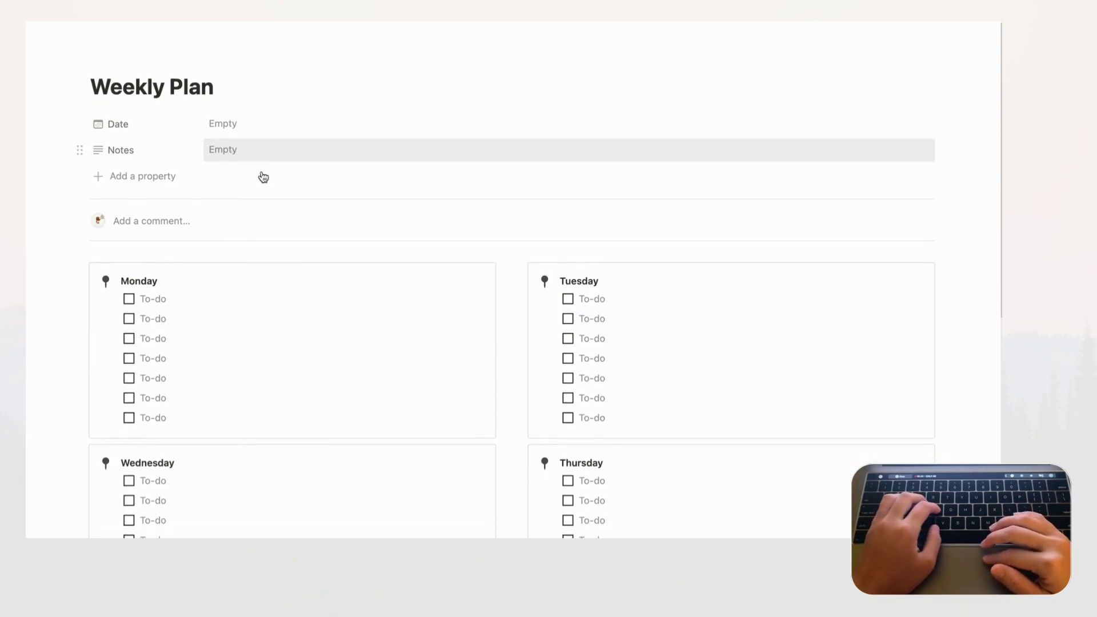
{"action": "scroll", "coordinate": [264, 175], "scroll_direction": "down", "scroll_amount": 2}
{"action": "scroll", "coordinate": [262, 172], "scroll_direction": "down", "scroll_amount": 5}
{"action": "scroll", "coordinate": [261, 172], "scroll_direction": "down", "scroll_amount": 3}
{"action": "scroll", "coordinate": [261, 172], "scroll_direction": "up", "scroll_amount": 7}
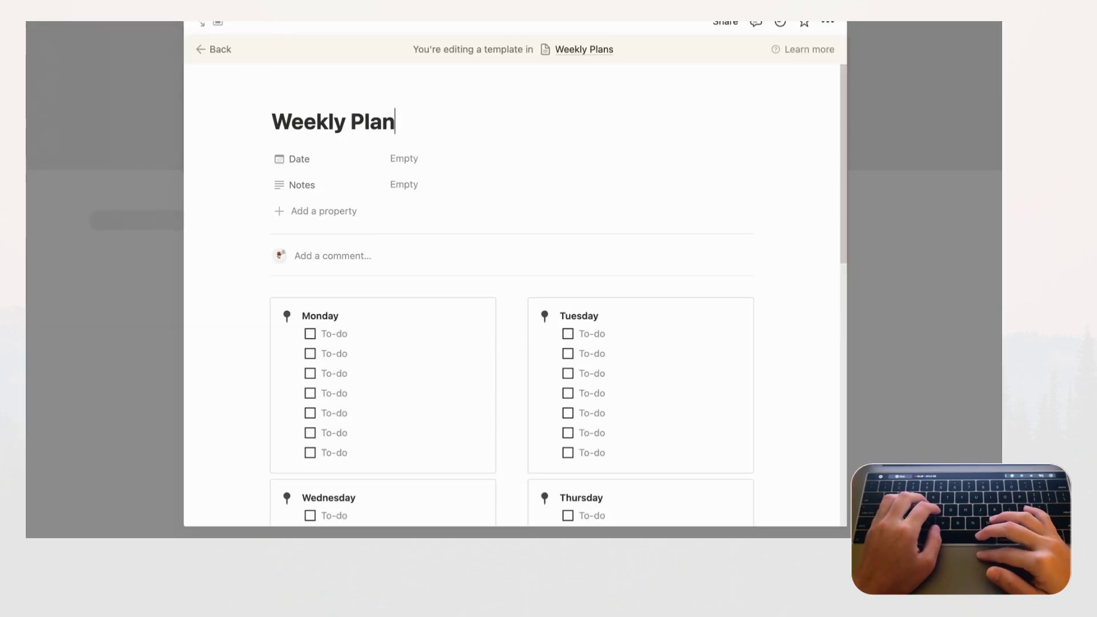
{"action": "scroll", "coordinate": [342, 223], "scroll_direction": "down", "scroll_amount": 1}
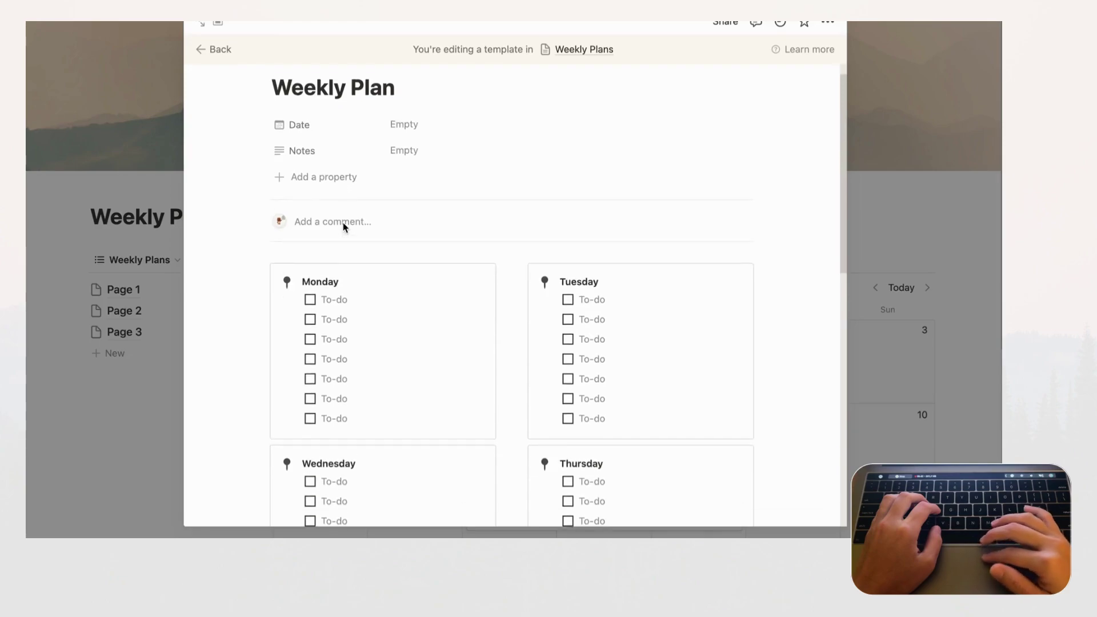
{"action": "scroll", "coordinate": [344, 226], "scroll_direction": "up", "scroll_amount": 1}
{"action": "left_click", "coordinate": [213, 50]}
{"action": "mouse_move", "coordinate": [248, 163]}
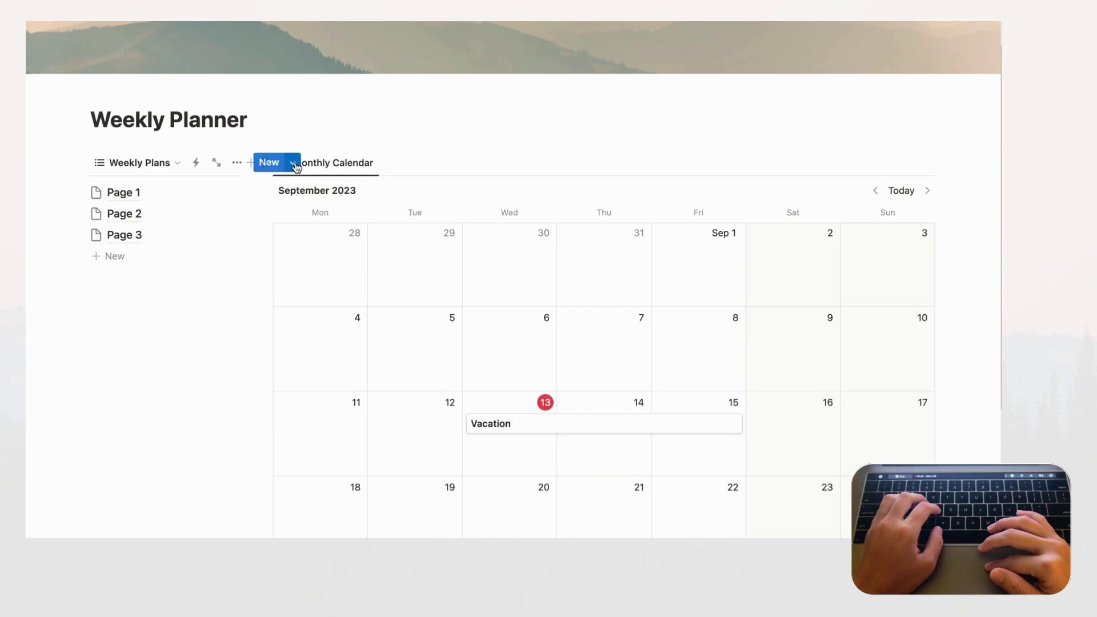
Set Weekly Plan as the default template 'For all views in Weekly Plans'
{"action": "left_click", "coordinate": [293, 163]}
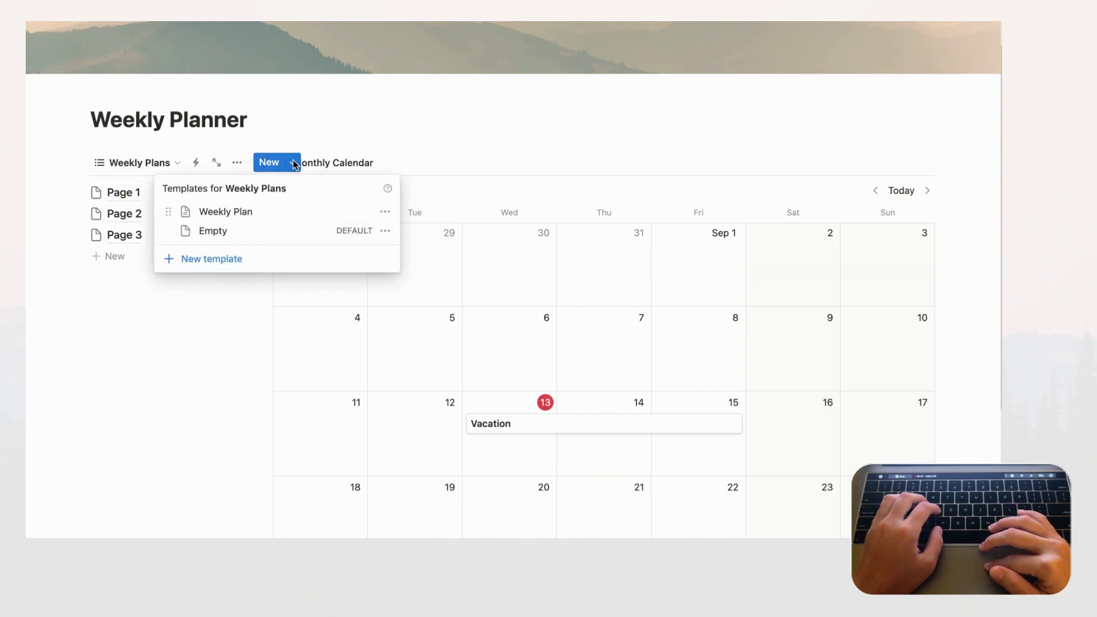
{"action": "left_click", "coordinate": [386, 213]}
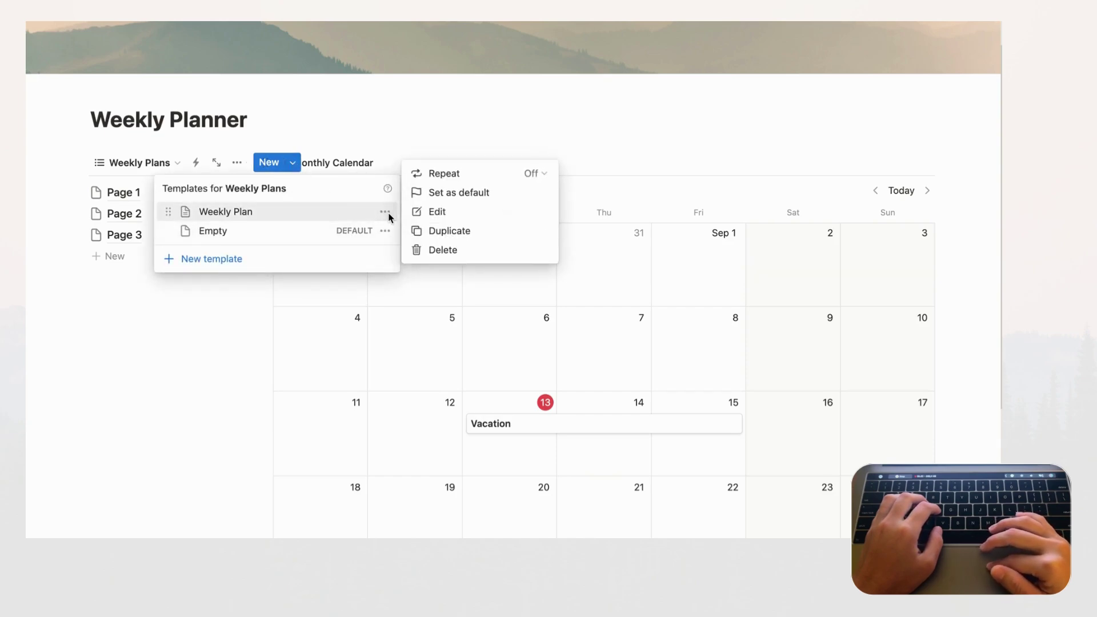
{"action": "left_click", "coordinate": [458, 192]}
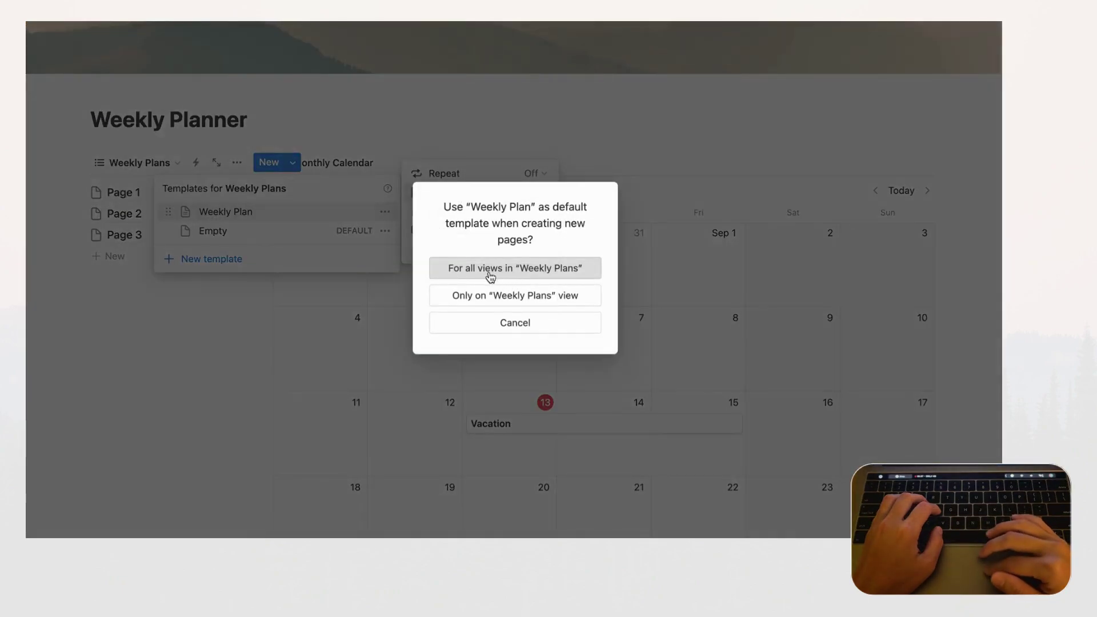
{"action": "left_click", "coordinate": [530, 272]}
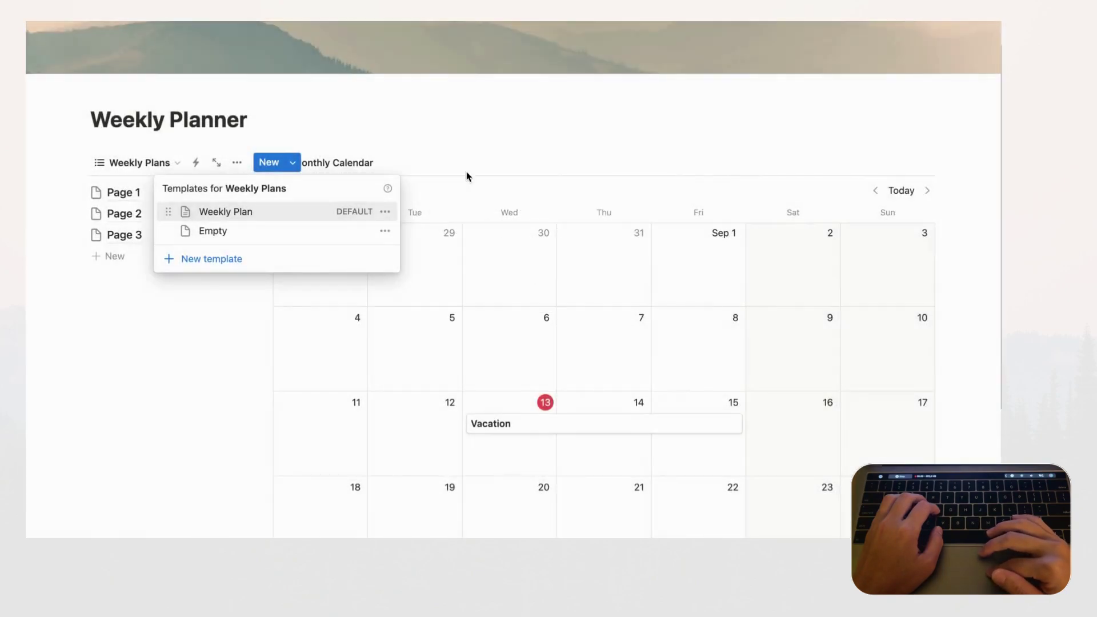
{"action": "left_click", "coordinate": [455, 137]}
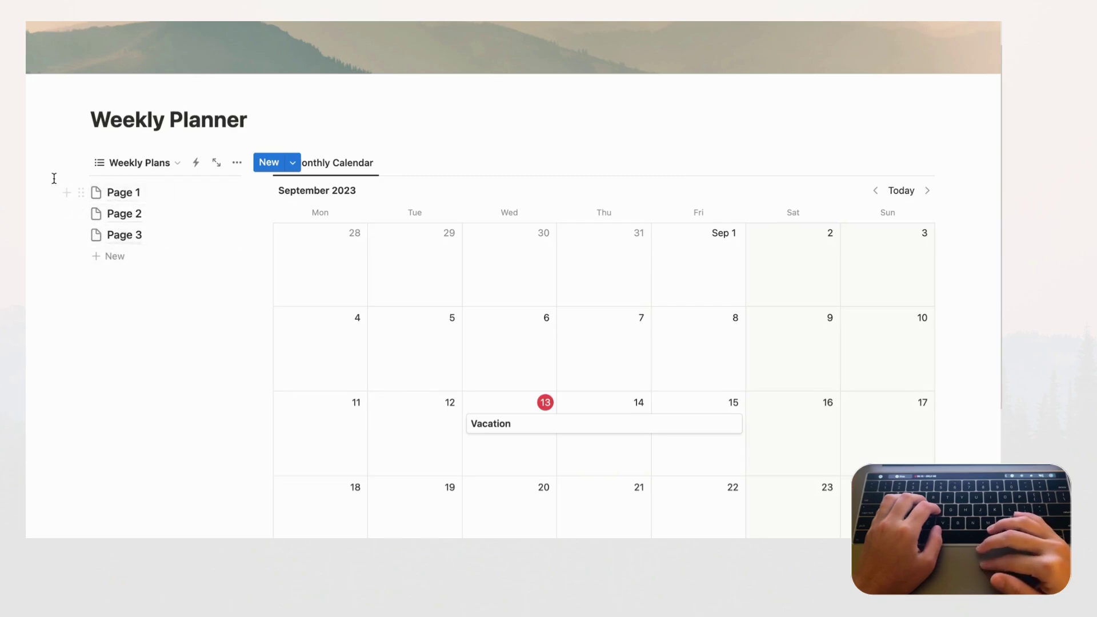
Delete Page 1–3, add a new Weekly Plan entry and open it in side peek
{"action": "left_click_drag", "start_coordinate": [53, 180], "coordinate": [113, 237]}
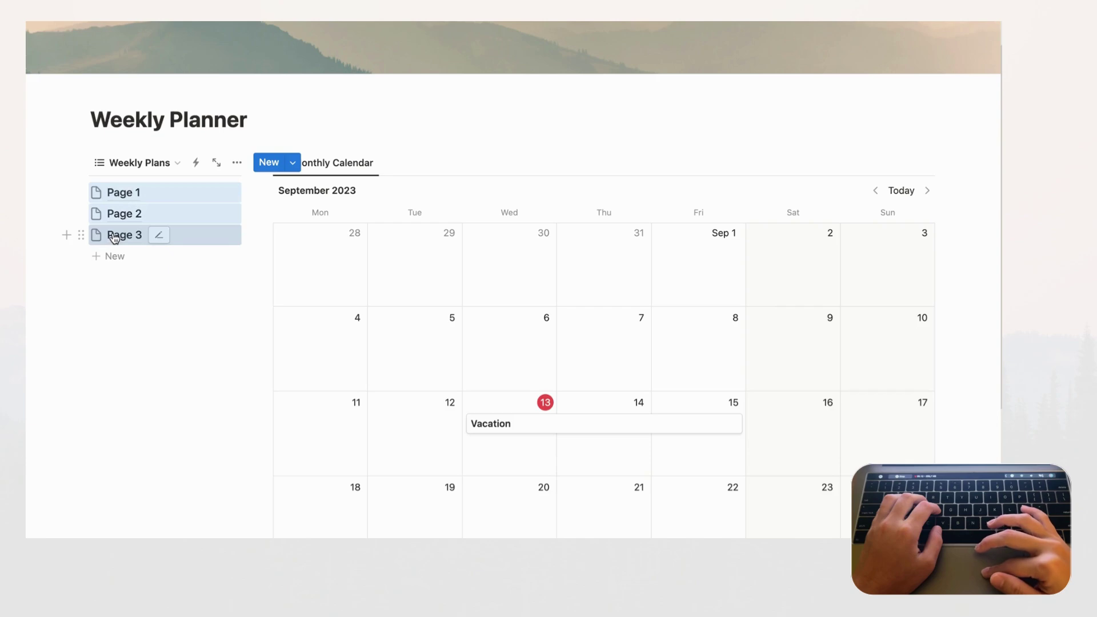
{"action": "key", "text": "BackSpace"}
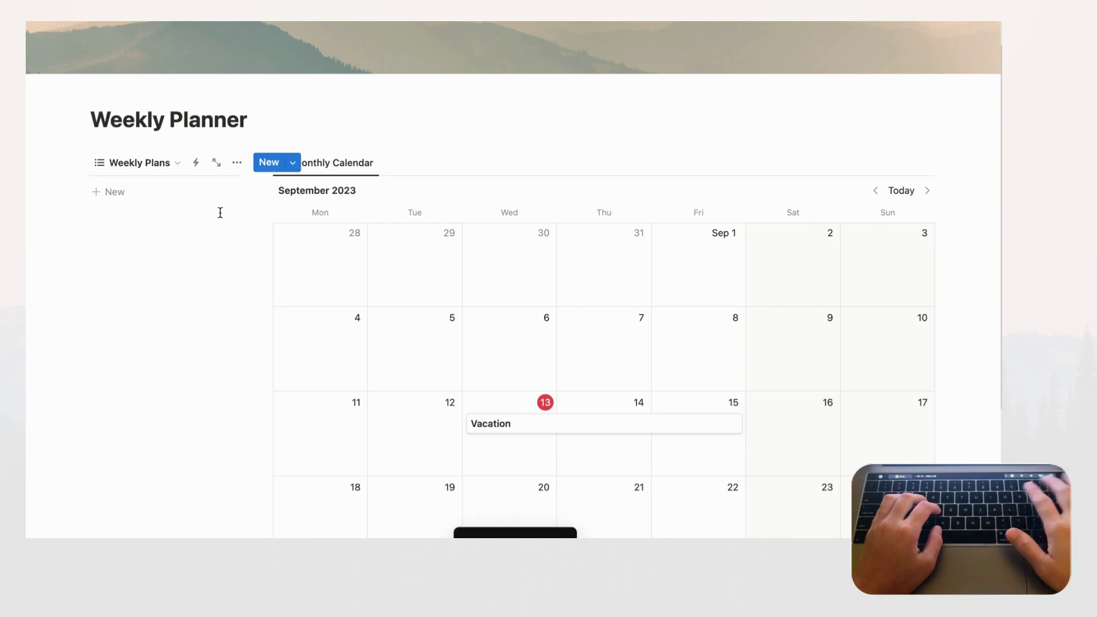
{"action": "left_click", "coordinate": [141, 194]}
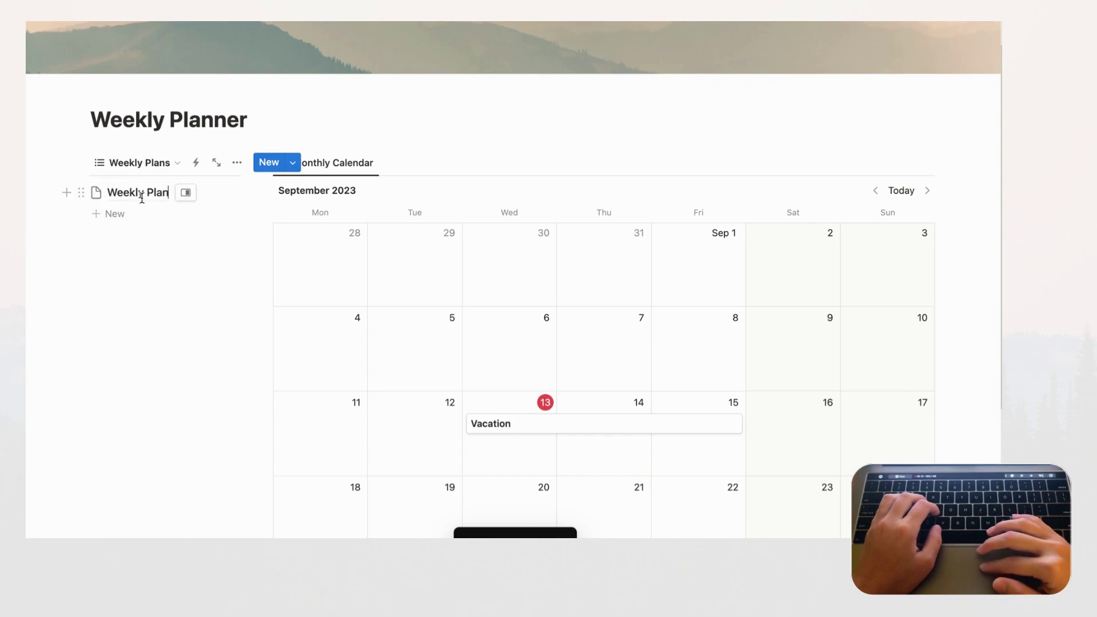
{"action": "mouse_move", "coordinate": [137, 193]}
{"action": "type", "text": "Weekly Plan"}
{"action": "left_click", "coordinate": [130, 196]}
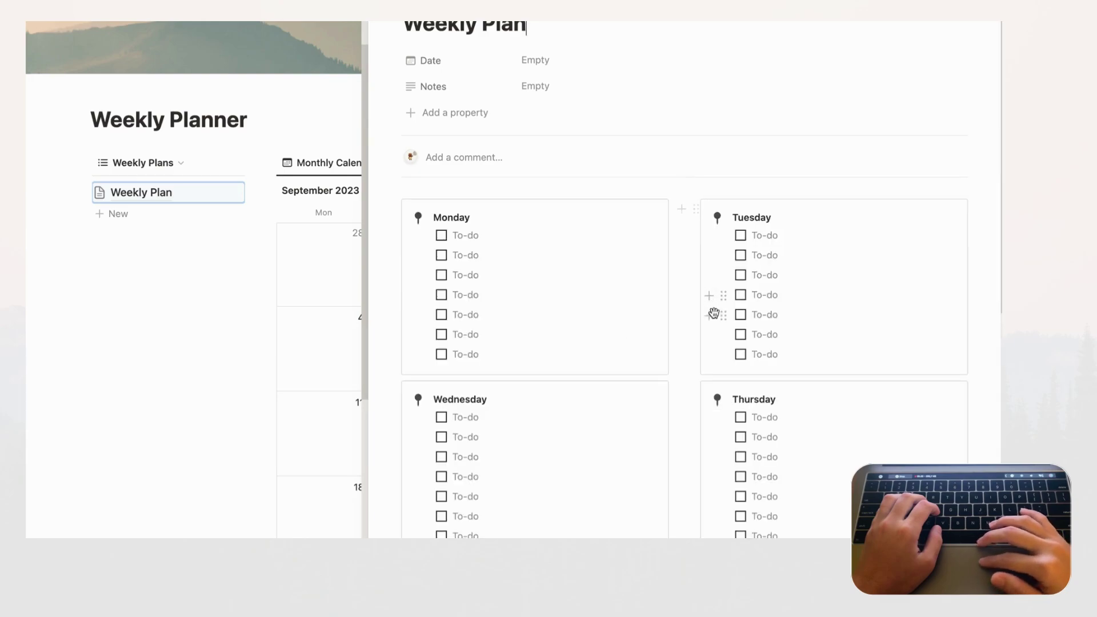
{"action": "scroll", "coordinate": [687, 307], "scroll_direction": "down", "scroll_amount": 5}
{"action": "scroll", "coordinate": [687, 307], "scroll_direction": "down", "scroll_amount": 2}
{"action": "scroll", "coordinate": [687, 307], "scroll_direction": "down", "scroll_amount": 3}
{"action": "scroll", "coordinate": [687, 308], "scroll_direction": "up", "scroll_amount": 2}
{"action": "scroll", "coordinate": [687, 307], "scroll_direction": "up", "scroll_amount": 7}
{"action": "scroll", "coordinate": [687, 307], "scroll_direction": "up", "scroll_amount": 1}
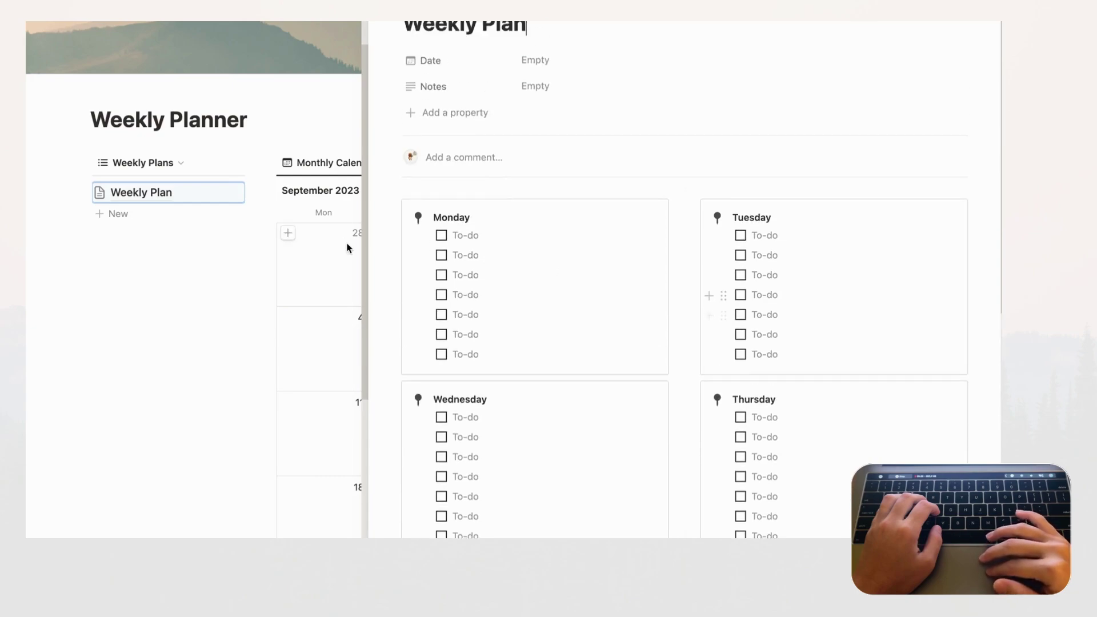
{"action": "mouse_move", "coordinate": [557, 60]}
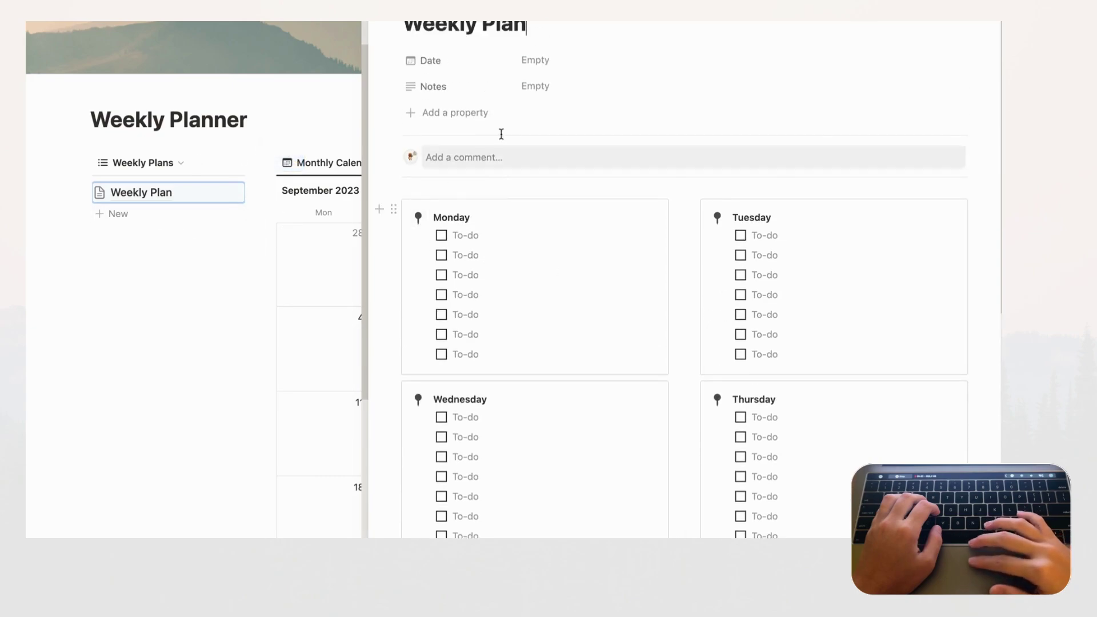
Set the Weekly Plan's Date to September 11–17, 2023 and close the page
{"action": "left_click", "coordinate": [559, 62]}
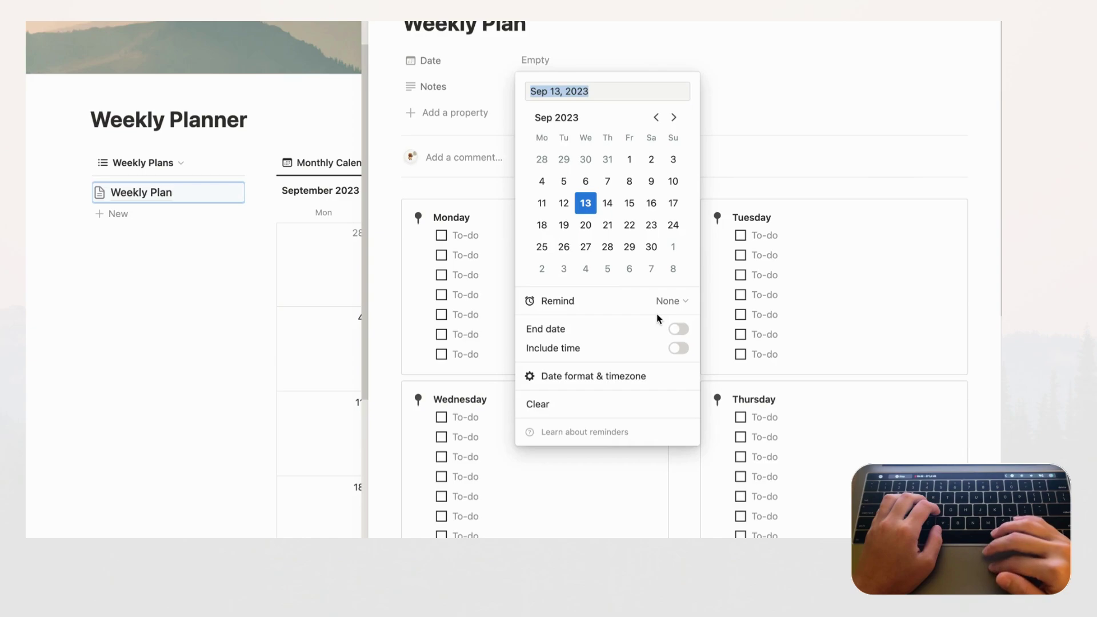
{"action": "left_click", "coordinate": [543, 204]}
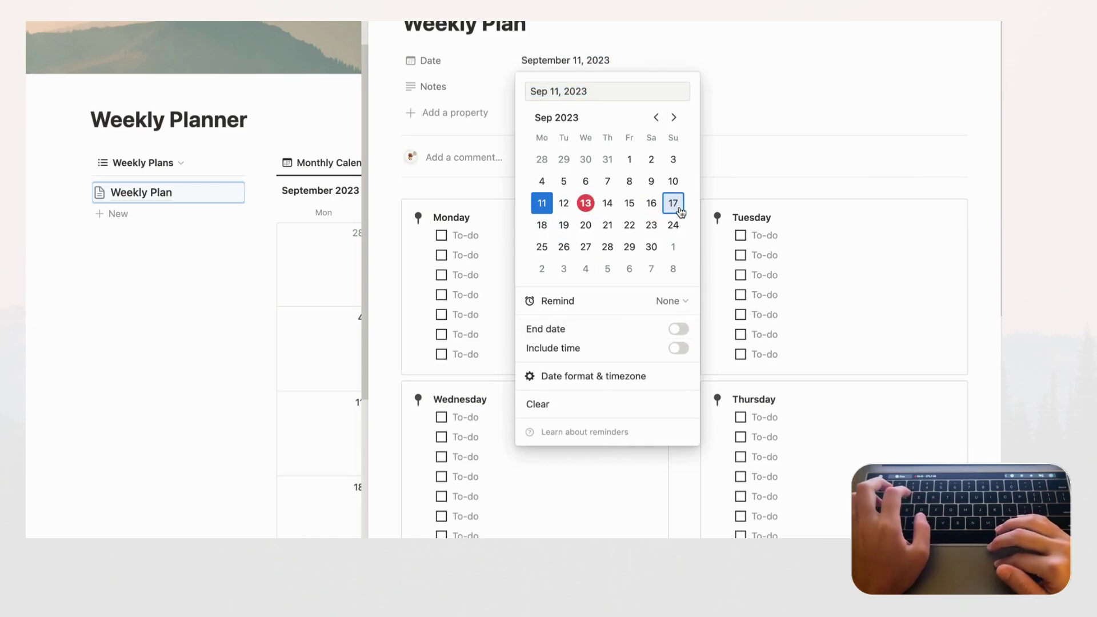
{"action": "left_click", "coordinate": [678, 331]}
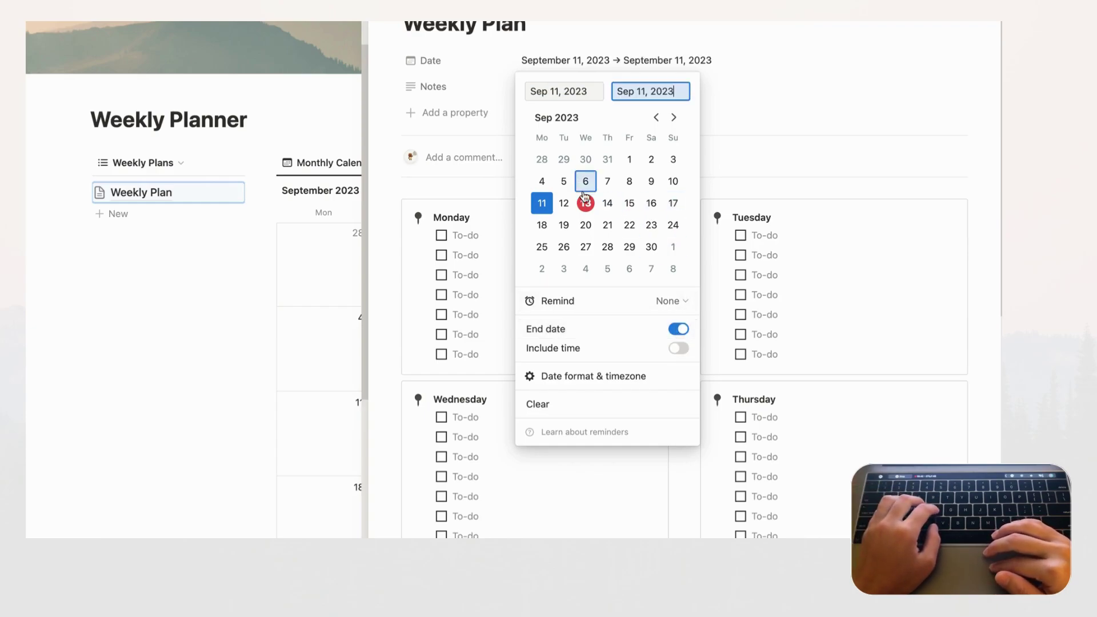
{"action": "left_click", "coordinate": [674, 204]}
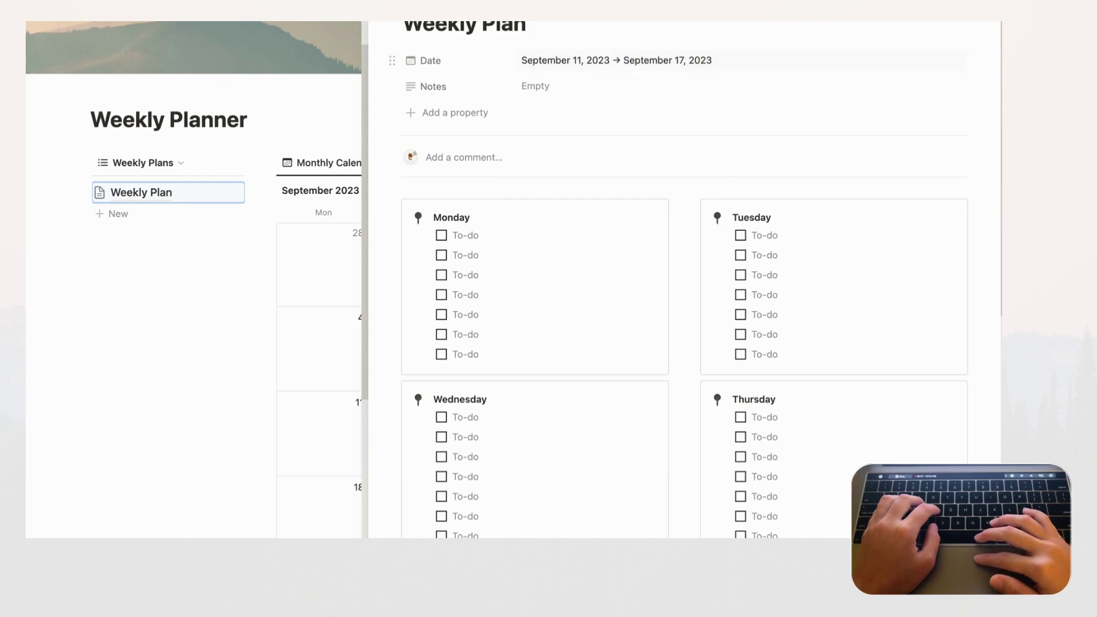
{"action": "key", "text": "Escape"}
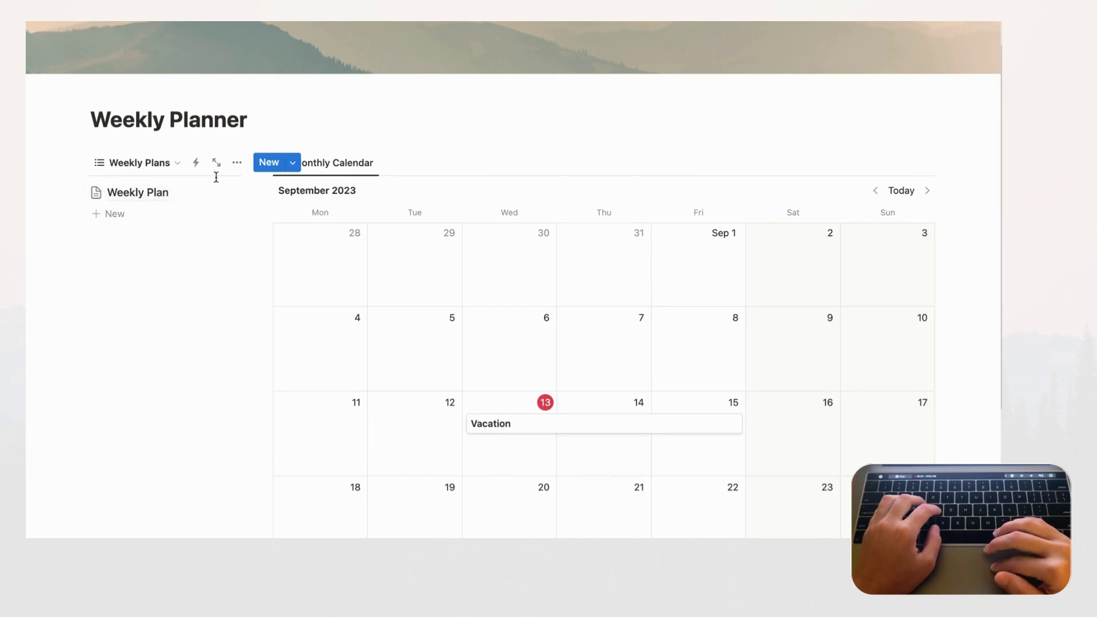
Apply an ascending Date sort to the Weekly Plans list and save it for everyone
{"action": "left_click", "coordinate": [237, 164]}
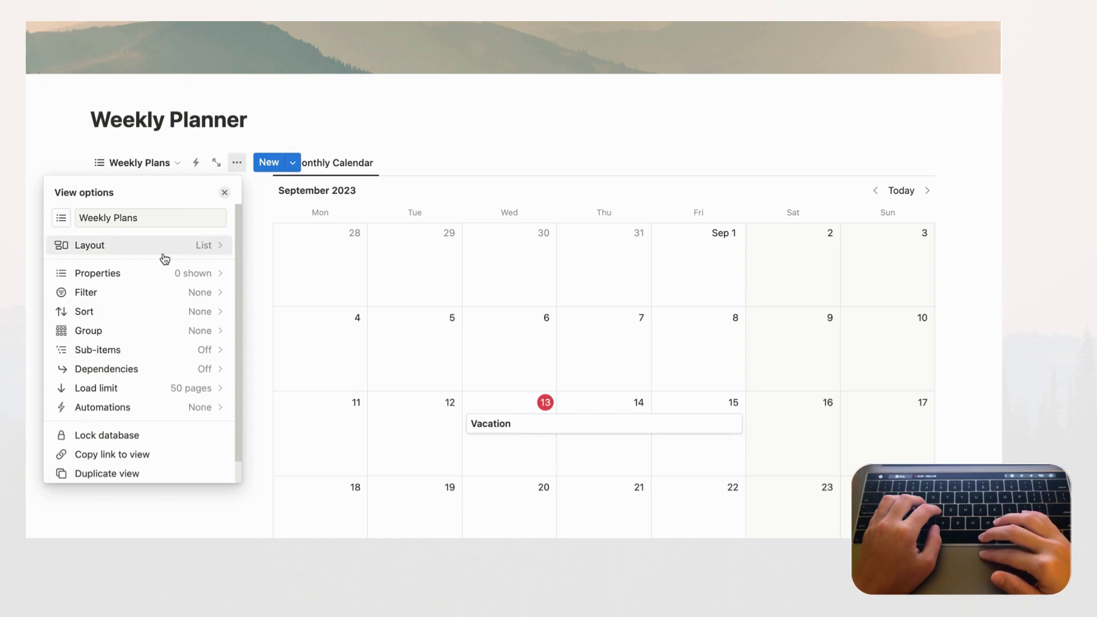
{"action": "left_click", "coordinate": [191, 312]}
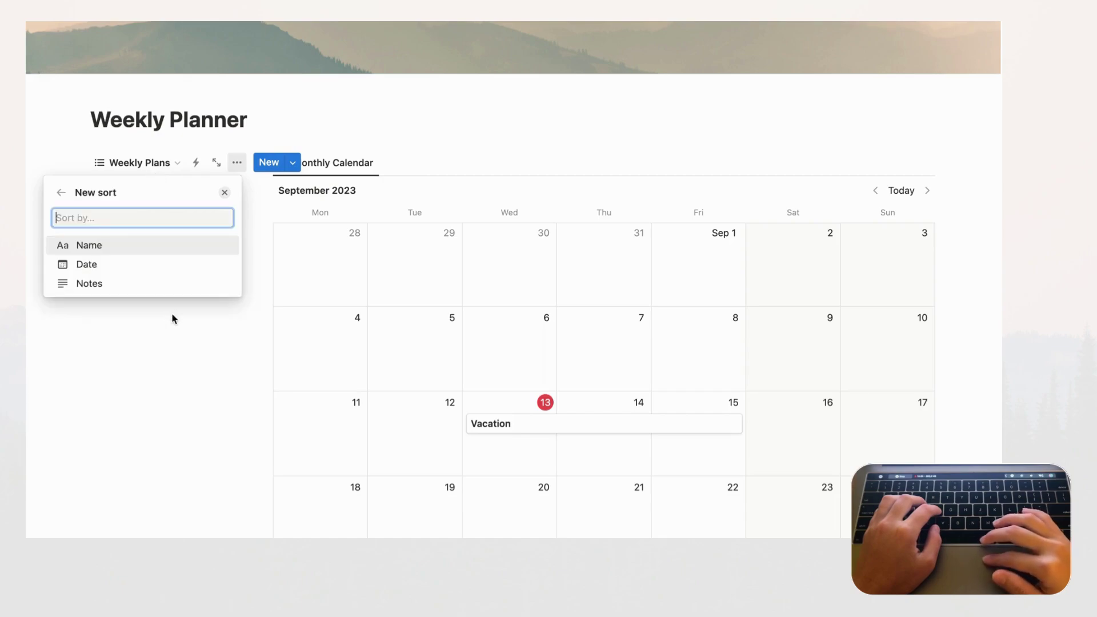
{"action": "left_click", "coordinate": [123, 263]}
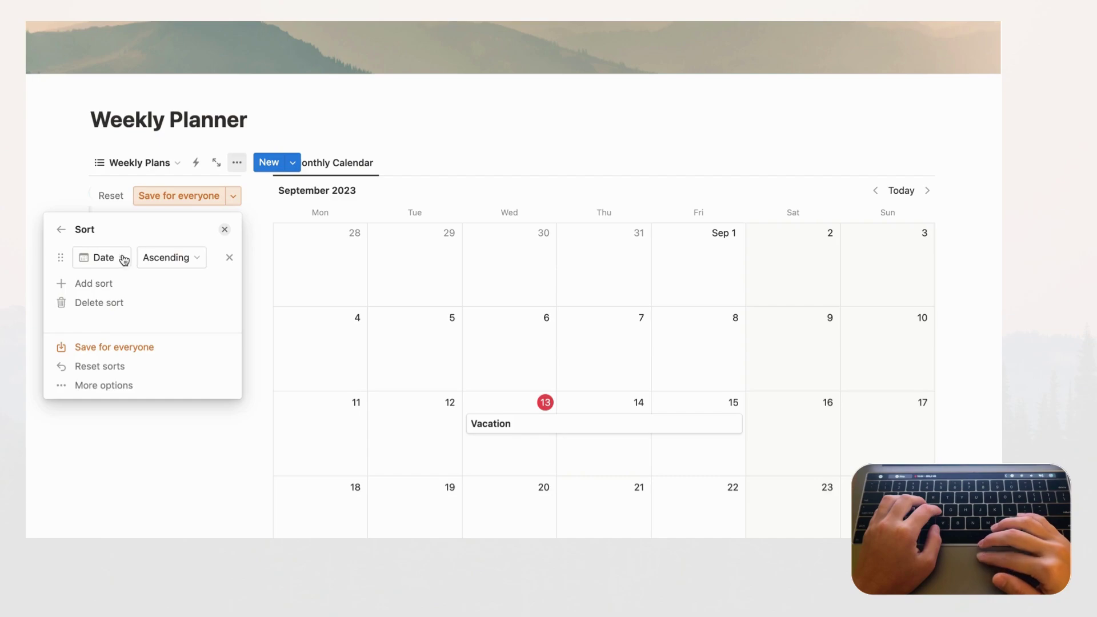
{"action": "left_click", "coordinate": [171, 202]}
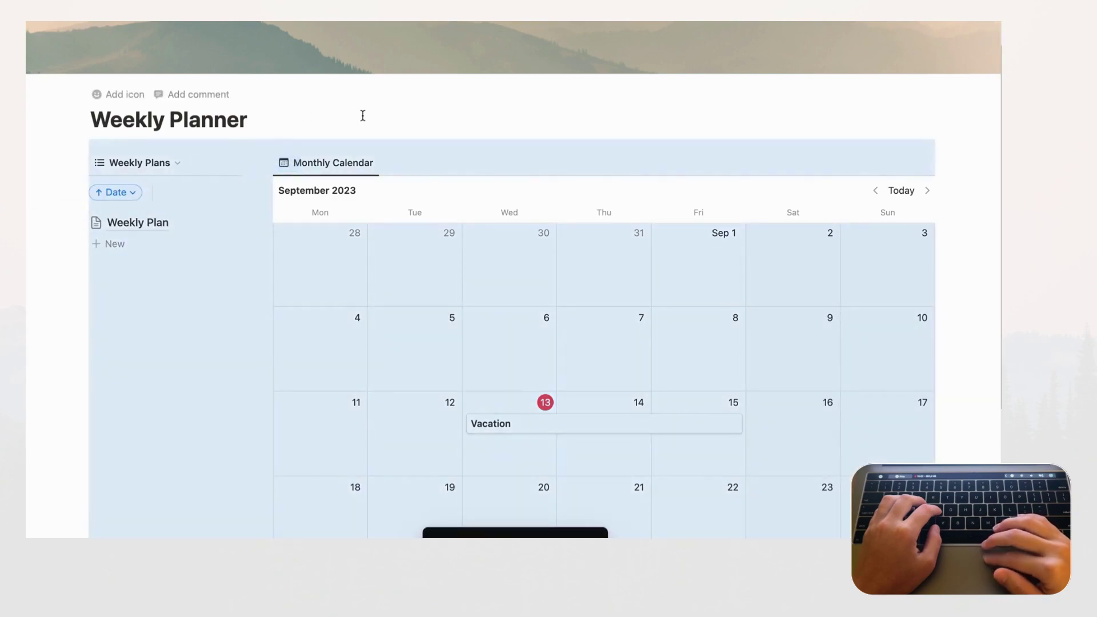
{"action": "left_click", "coordinate": [363, 116]}
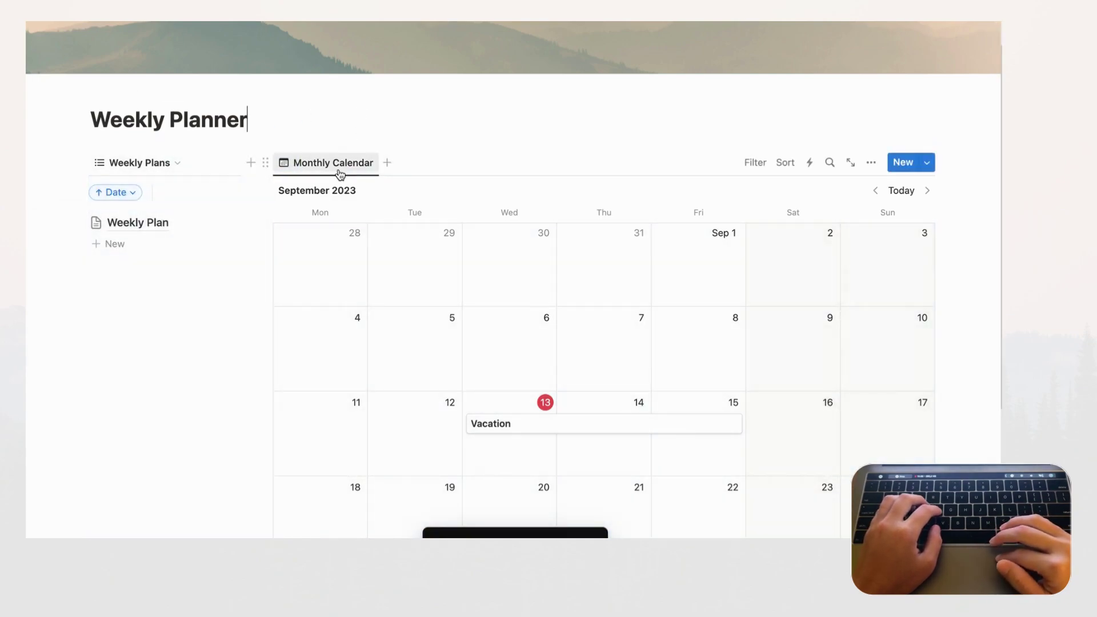
{"action": "scroll", "coordinate": [233, 281], "scroll_direction": "down", "scroll_amount": 1}
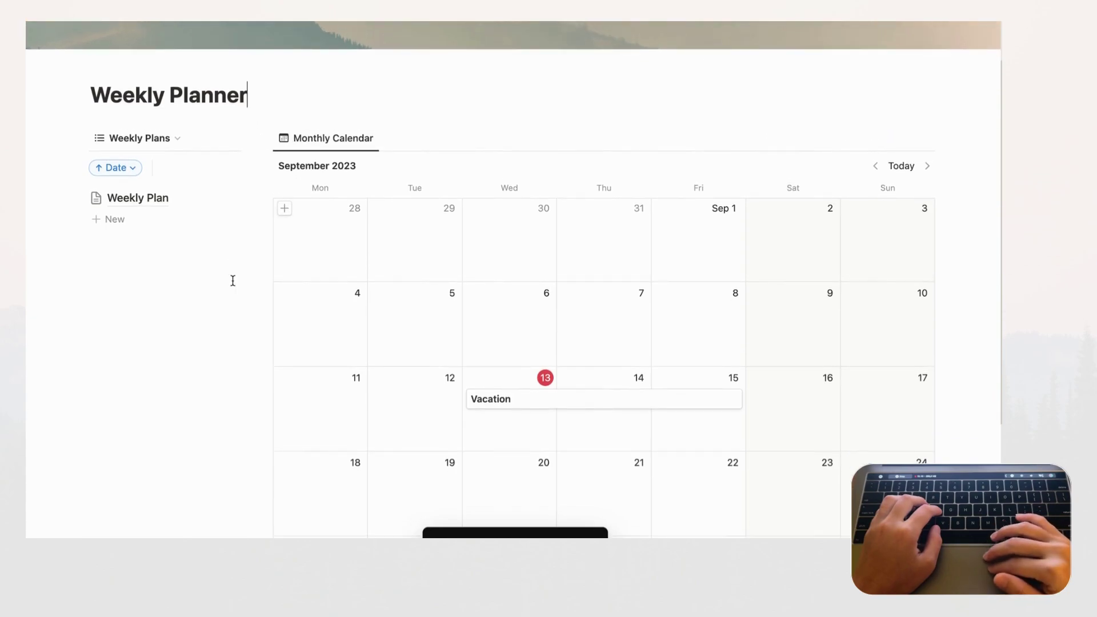
Create four new Weekly Plan entries, then briefly open the first to check its day callouts
{"action": "left_click", "coordinate": [115, 219]}
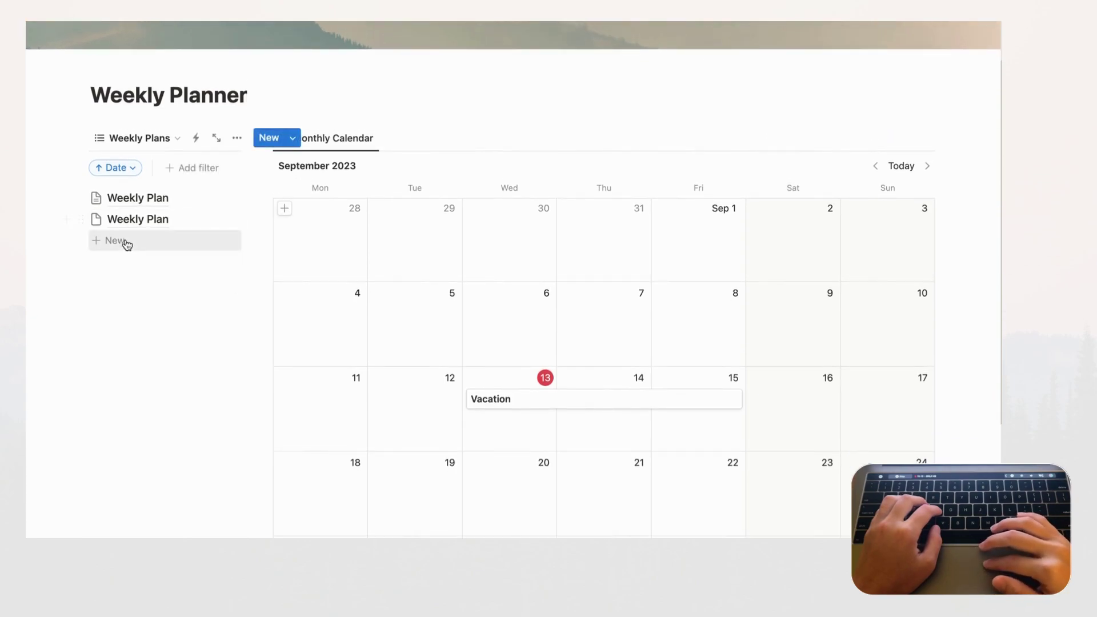
{"action": "left_click", "coordinate": [126, 243]}
{"action": "left_click", "coordinate": [127, 262]}
{"action": "left_click", "coordinate": [127, 283]}
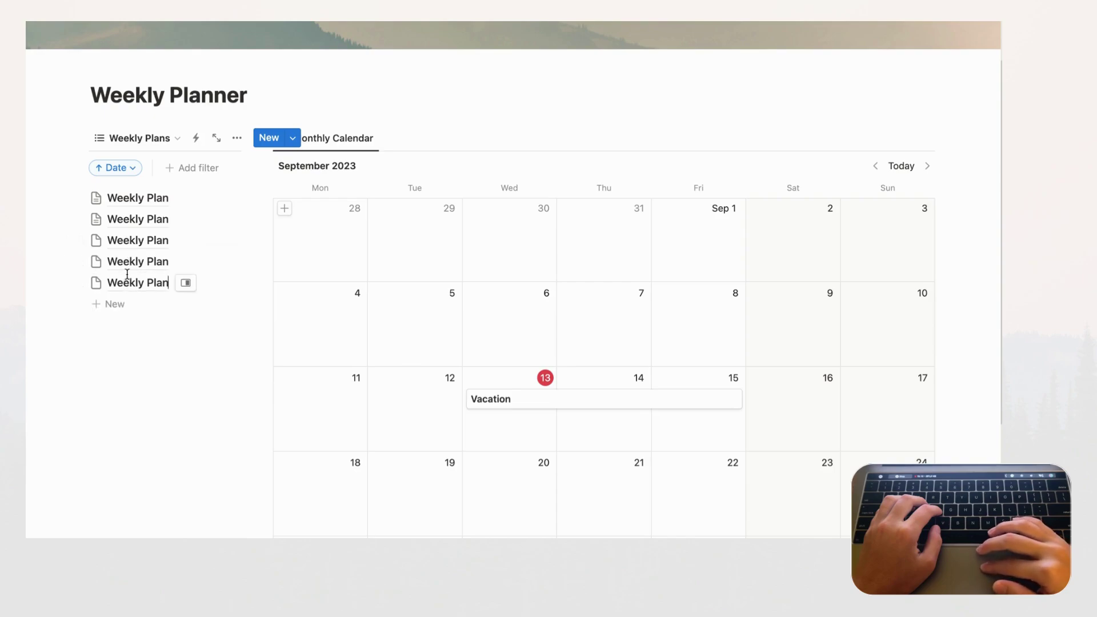
{"action": "left_click", "coordinate": [147, 201]}
{"action": "scroll", "coordinate": [458, 192], "scroll_direction": "down", "scroll_amount": 2}
{"action": "scroll", "coordinate": [458, 192], "scroll_direction": "down", "scroll_amount": 4}
{"action": "scroll", "coordinate": [459, 192], "scroll_direction": "up", "scroll_amount": 6}
{"action": "key", "text": "Escape"}
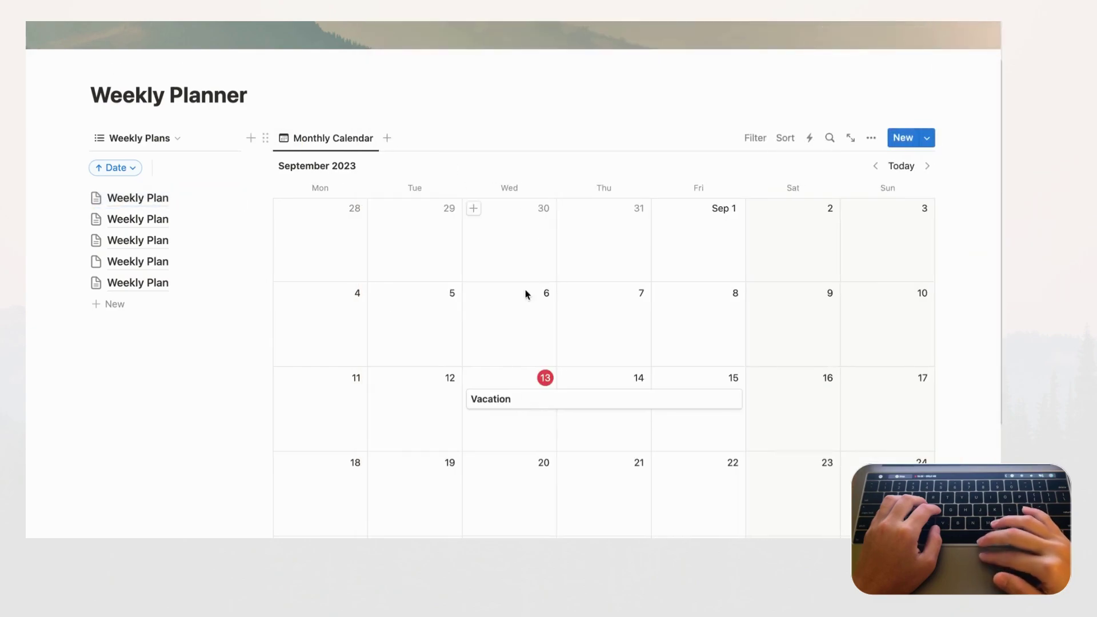
{"action": "scroll", "coordinate": [500, 235], "scroll_direction": "down", "scroll_amount": 1}
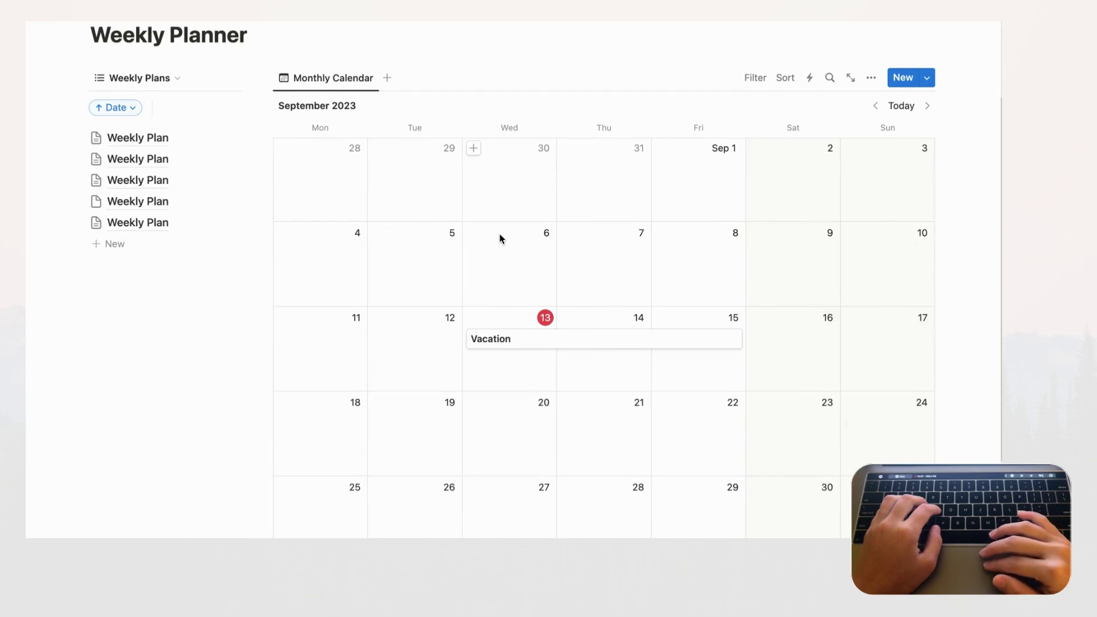